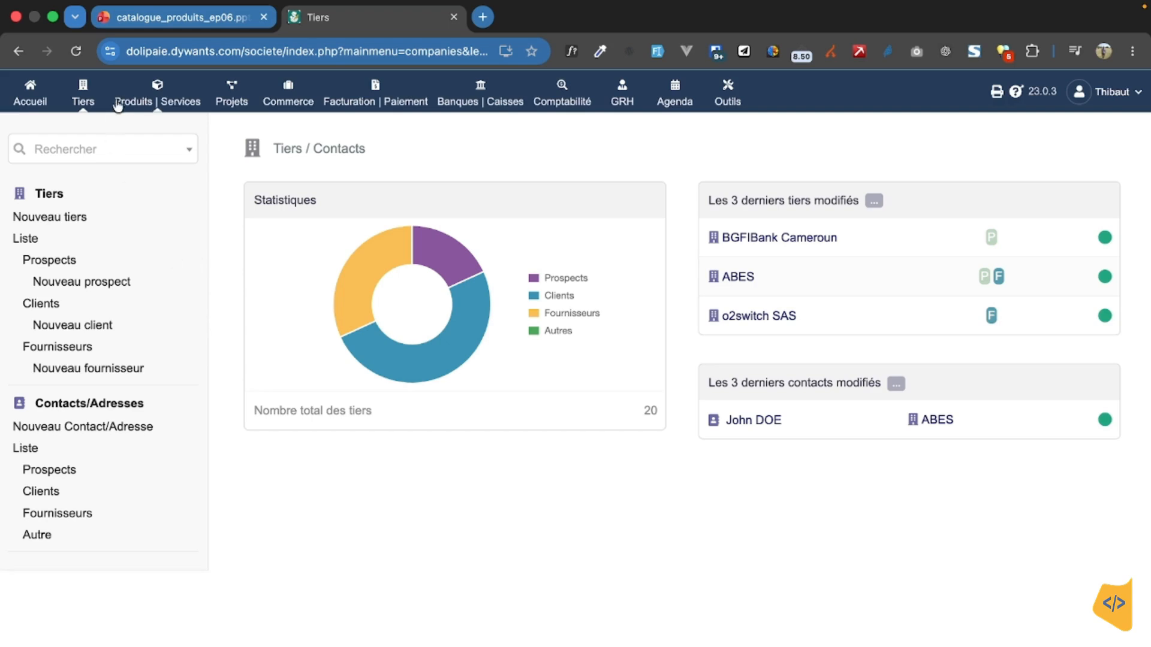
# Step: Open the product list in the Produits | Services area and start creating a new product
pyautogui.click(151, 106)
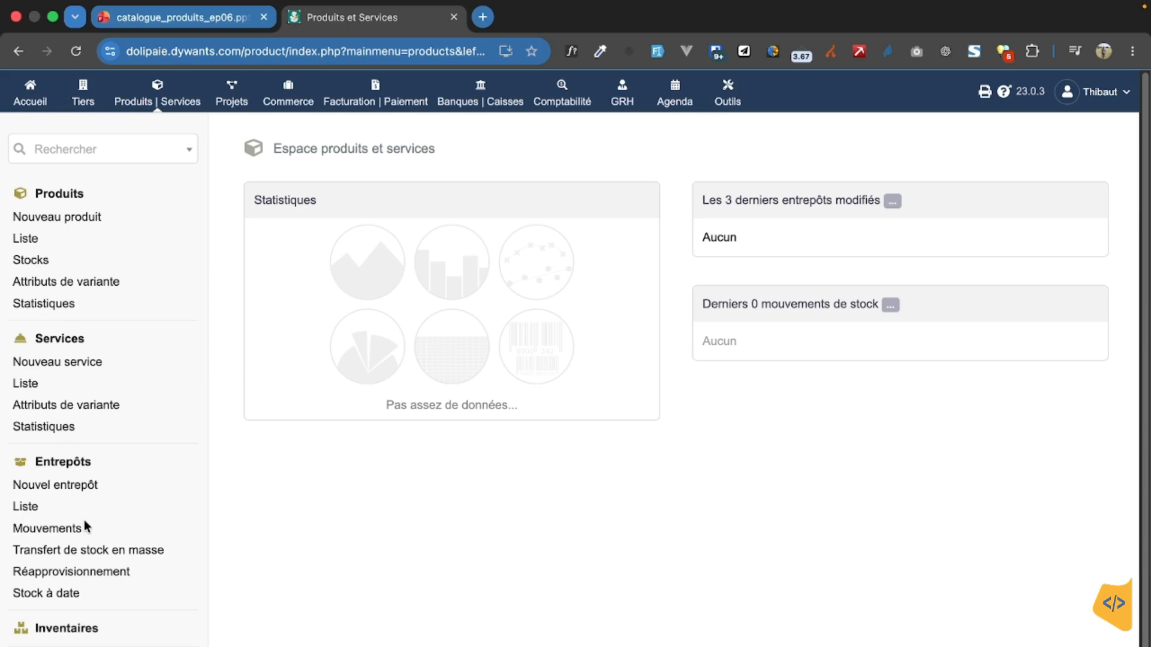
pyautogui.scroll(-1, 95, 622)
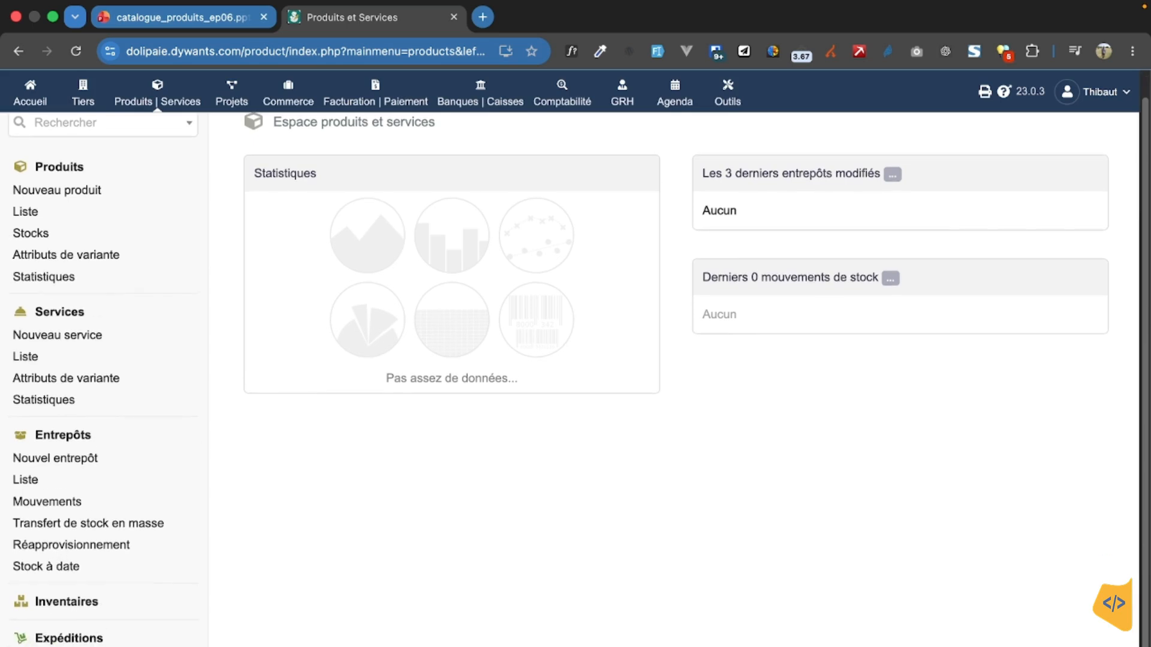
pyautogui.scroll(-1, 89, 636)
pyautogui.scroll(2, 56, 367)
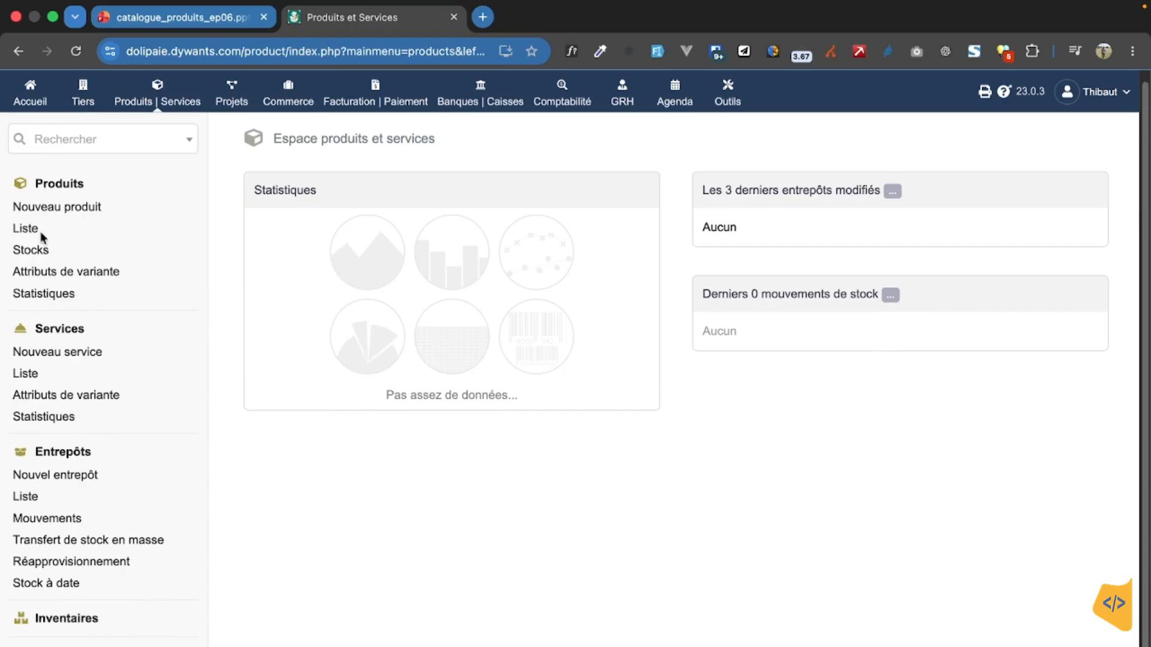
pyautogui.click(100, 274)
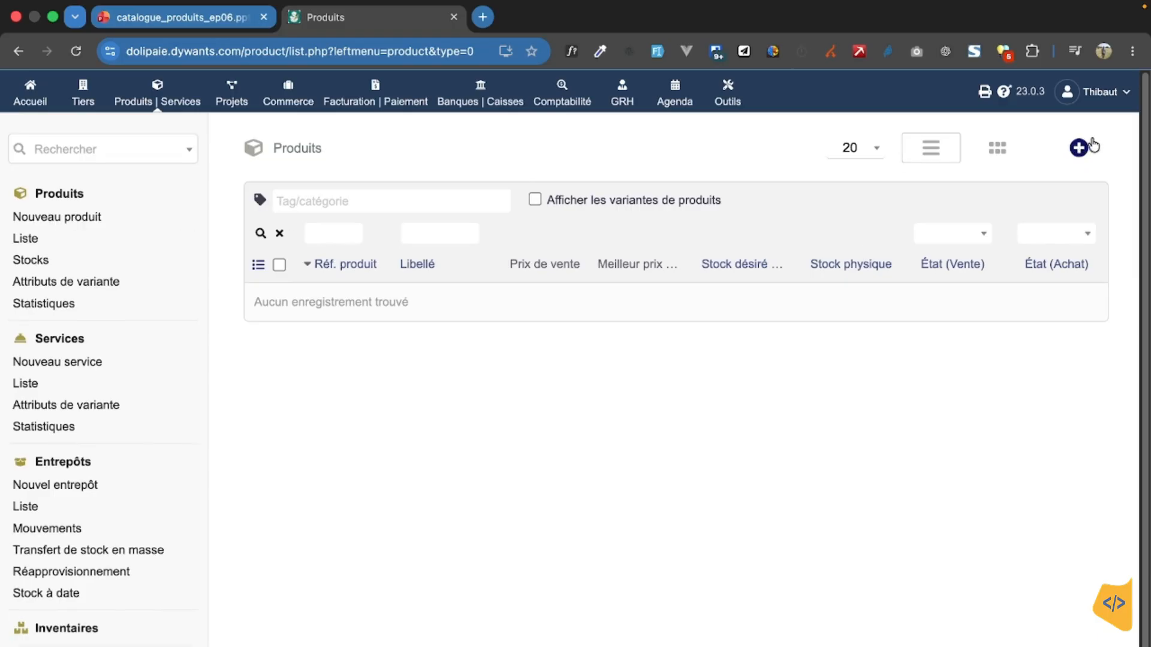
pyautogui.click(1078, 149)
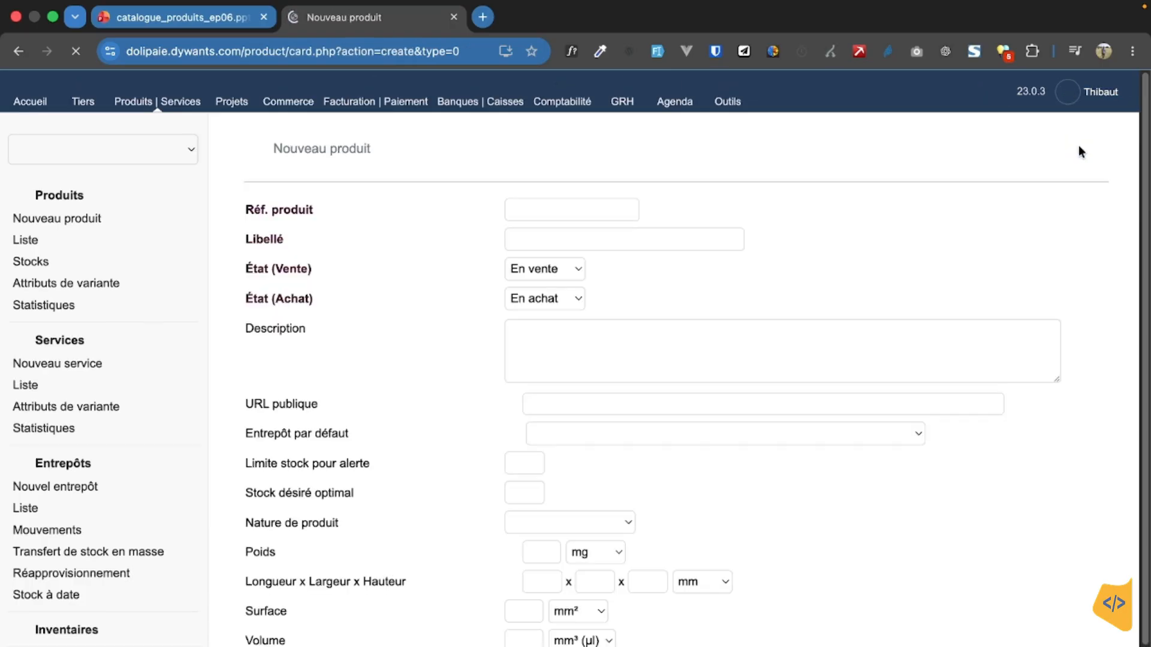
# Step: Look through the fields of the blank new product form, from the product reference to the note
pyautogui.click(563, 210)
pyautogui.scroll(-2, 903, 319)
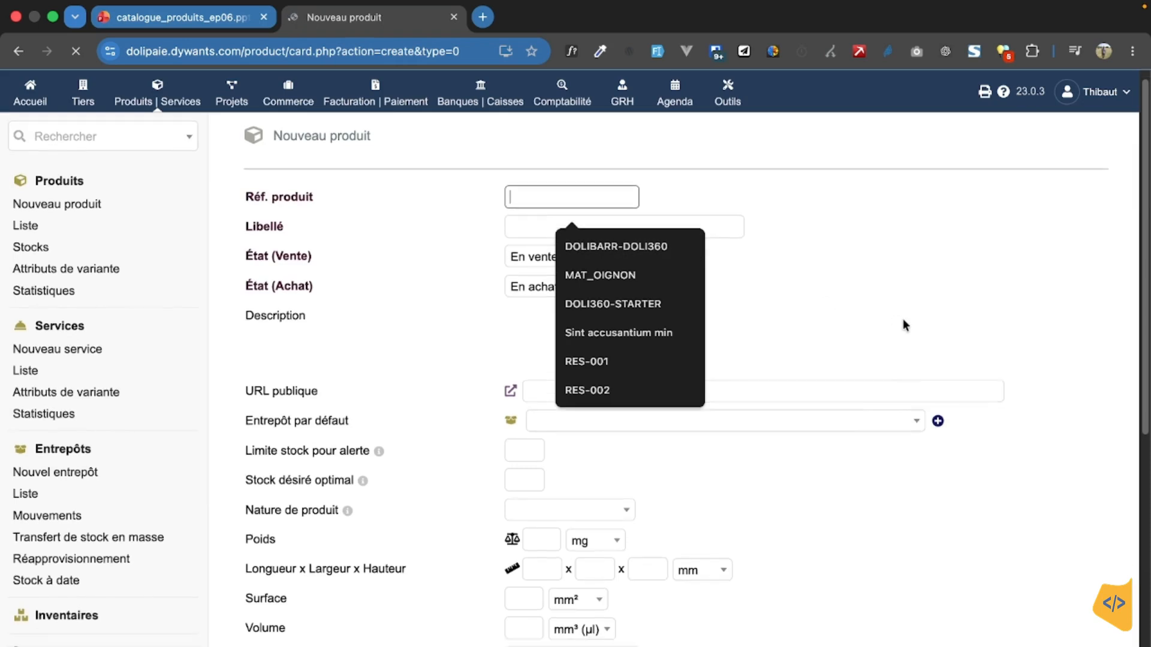
pyautogui.scroll(-5, 863, 473)
pyautogui.scroll(-1, 864, 476)
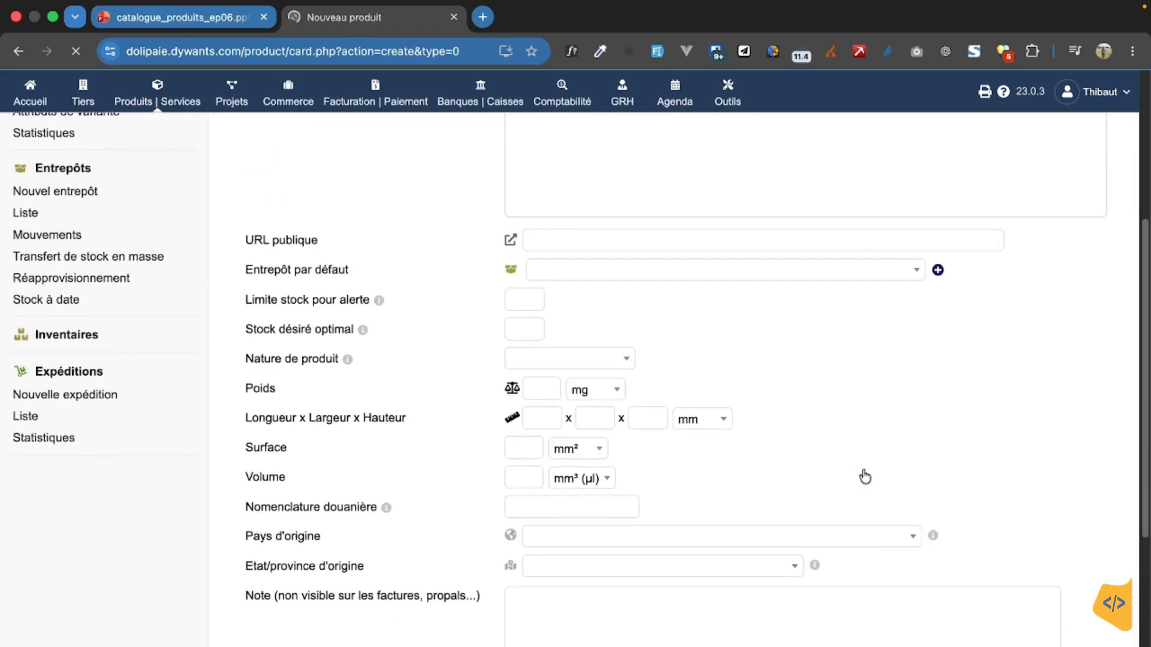
pyautogui.scroll(6, 864, 474)
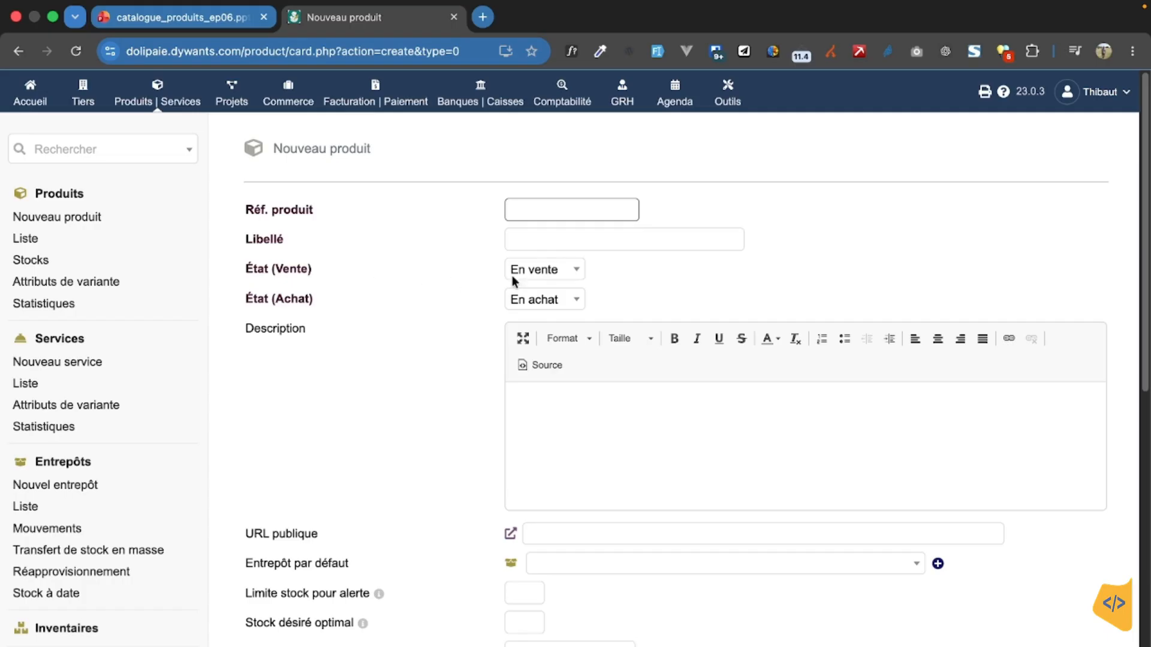
# Step: Examine the choices for the product's sale status and purchase status, as well as the description field
pyautogui.click(568, 273)
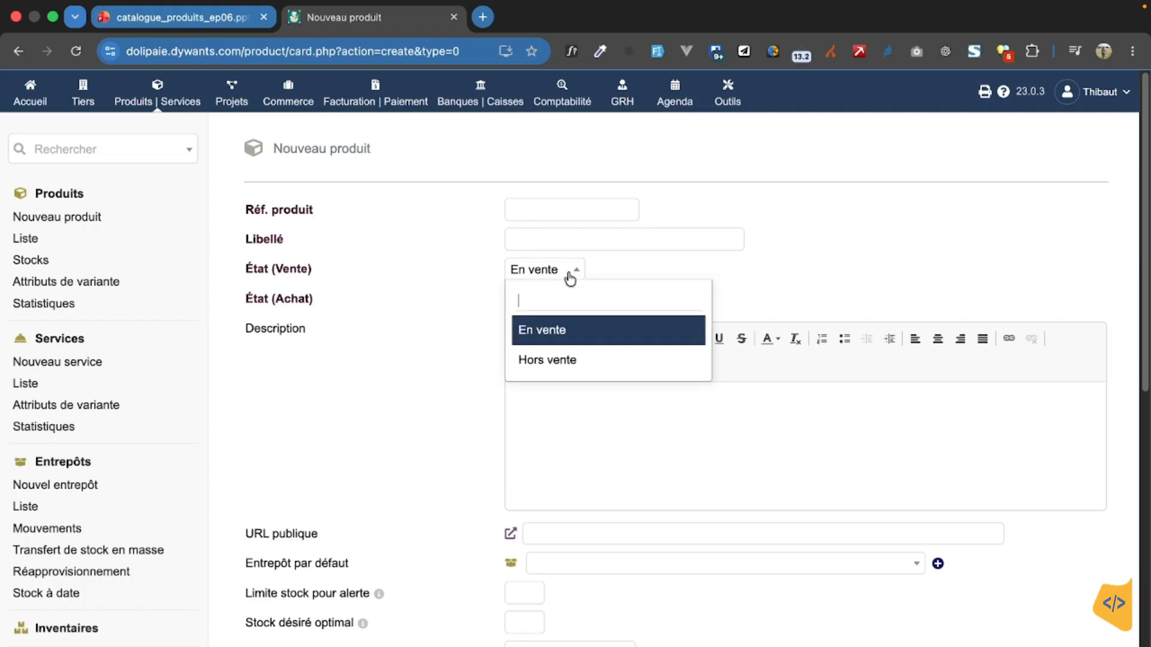
pyautogui.click(624, 275)
pyautogui.click(565, 299)
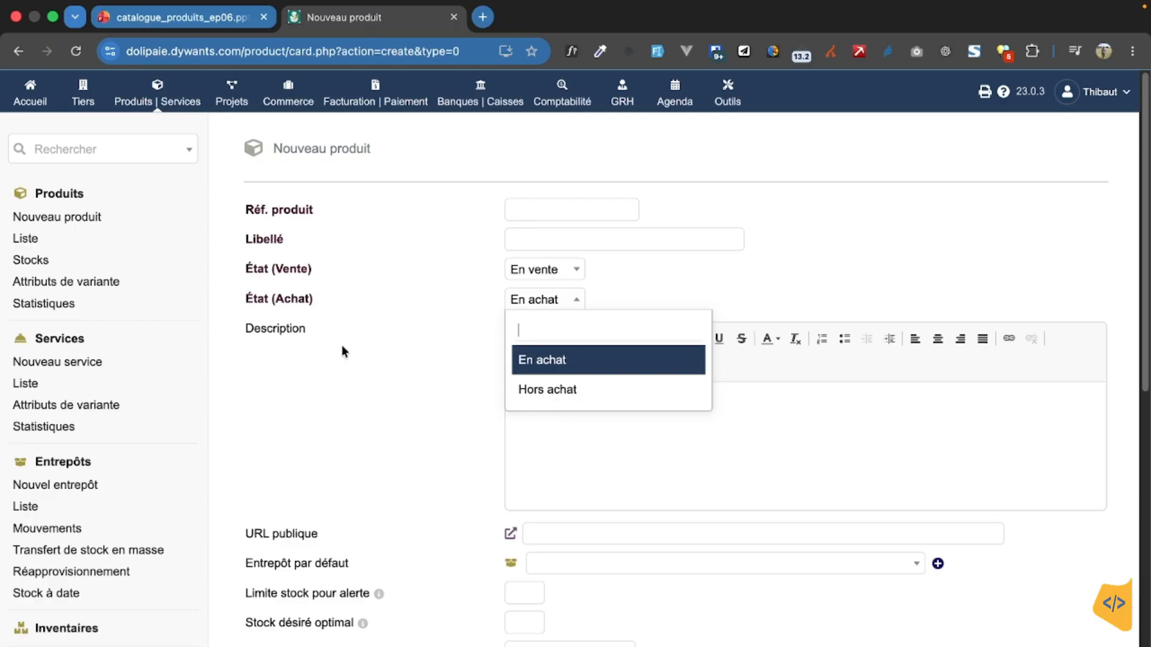
pyautogui.click(502, 304)
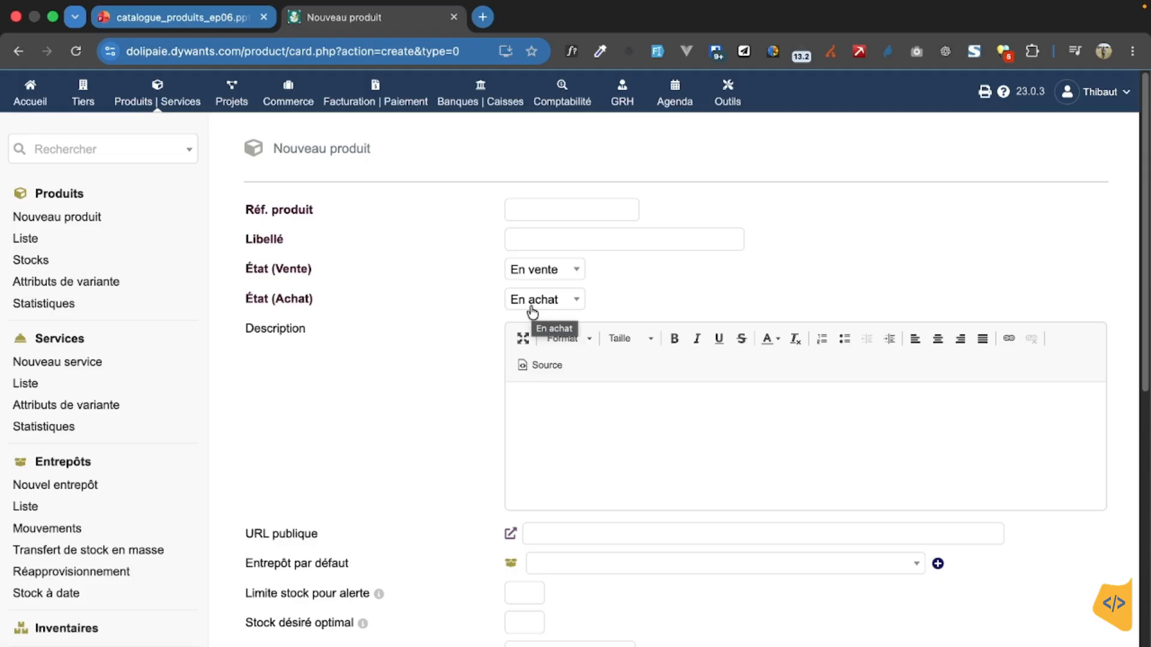
pyautogui.click(557, 269)
pyautogui.click(660, 270)
pyautogui.click(559, 414)
# Step: Examine the choices for the product's default warehouse and its nature (Nature de produit)
pyautogui.scroll(-4, 557, 413)
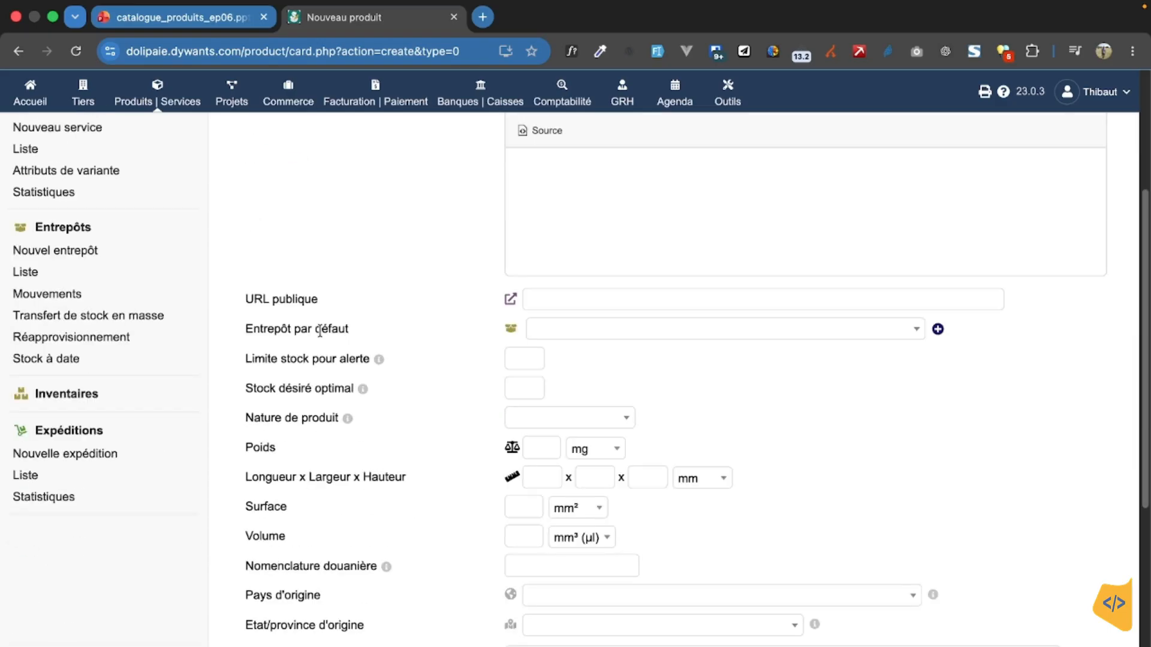
pyautogui.click(857, 336)
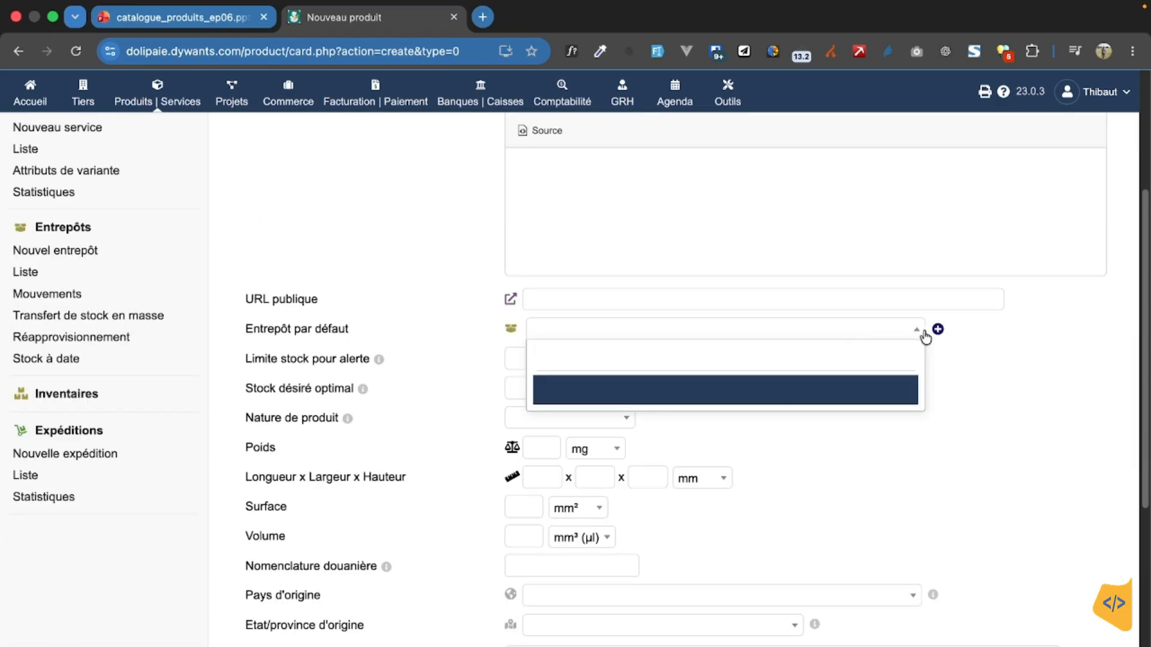
pyautogui.click(983, 349)
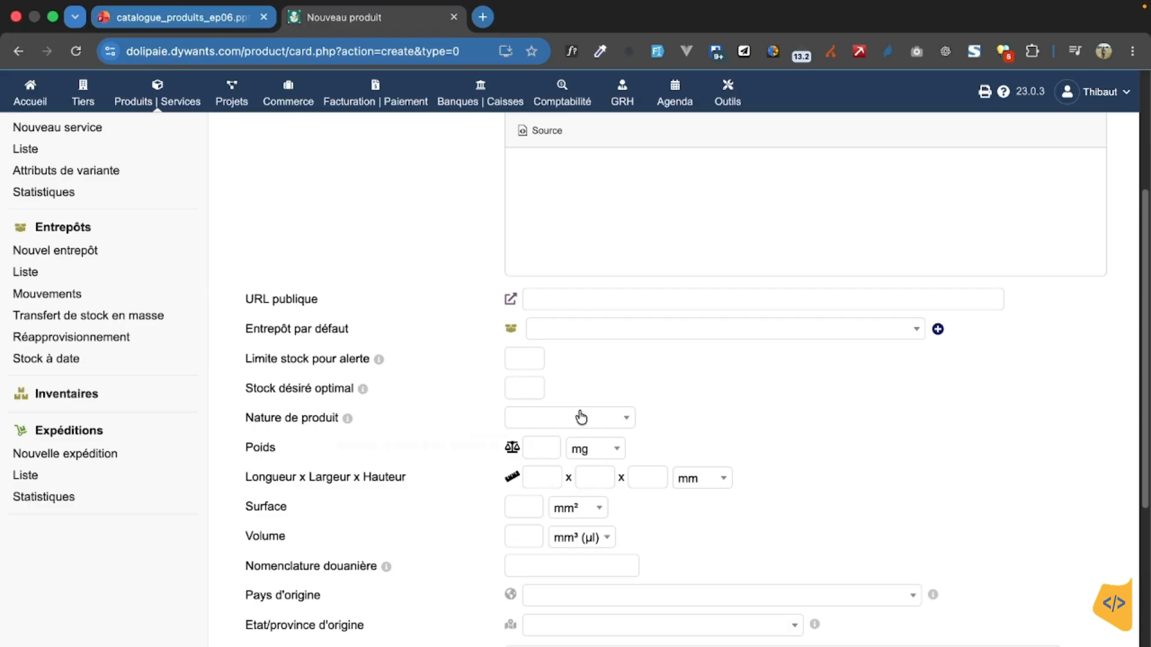
pyautogui.click(629, 420)
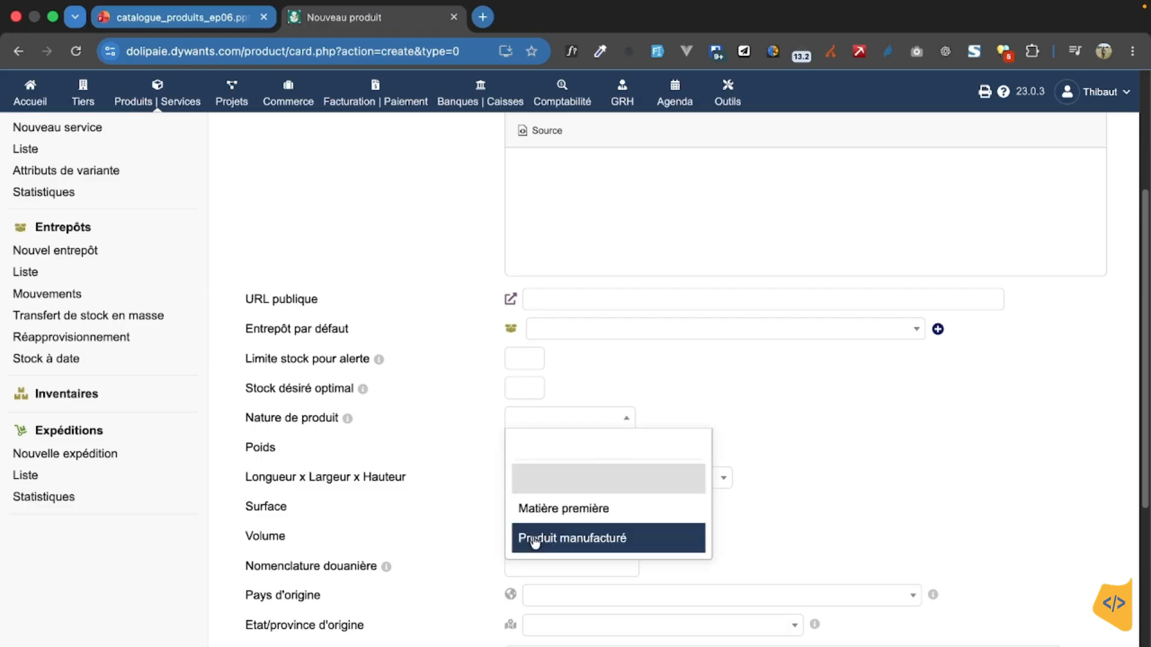
pyautogui.click(870, 362)
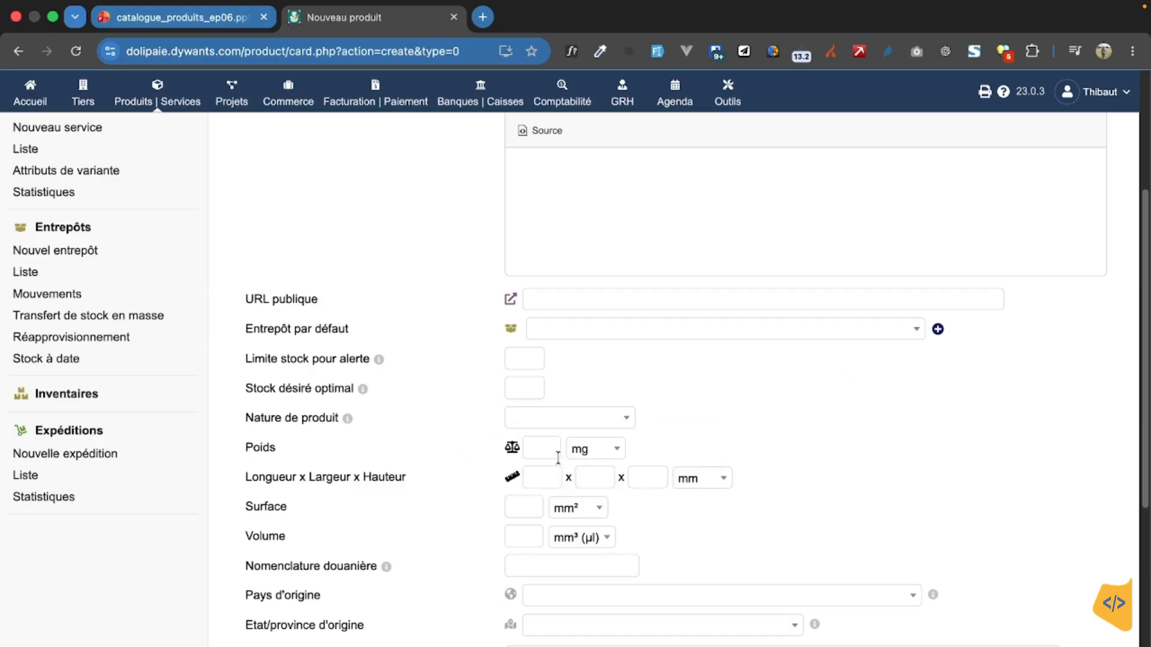
# Step: Examine the customs nomenclature field and the list of countries of origin for the product
pyautogui.scroll(-1, 368, 488)
pyautogui.scroll(-2, 368, 486)
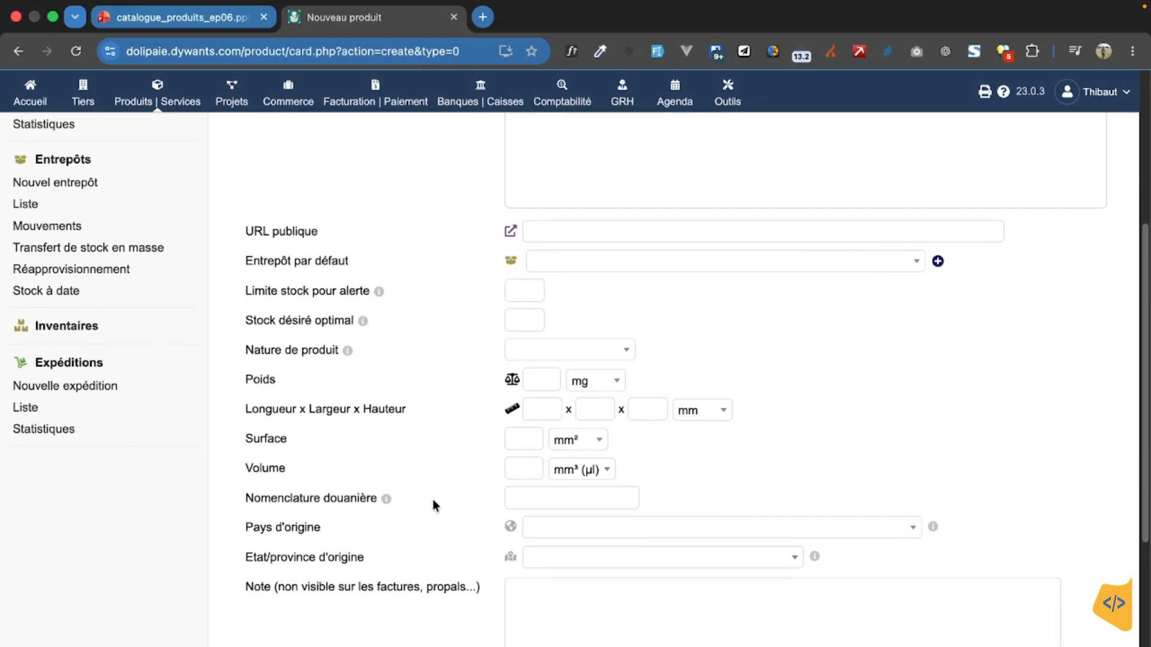
pyautogui.click(530, 499)
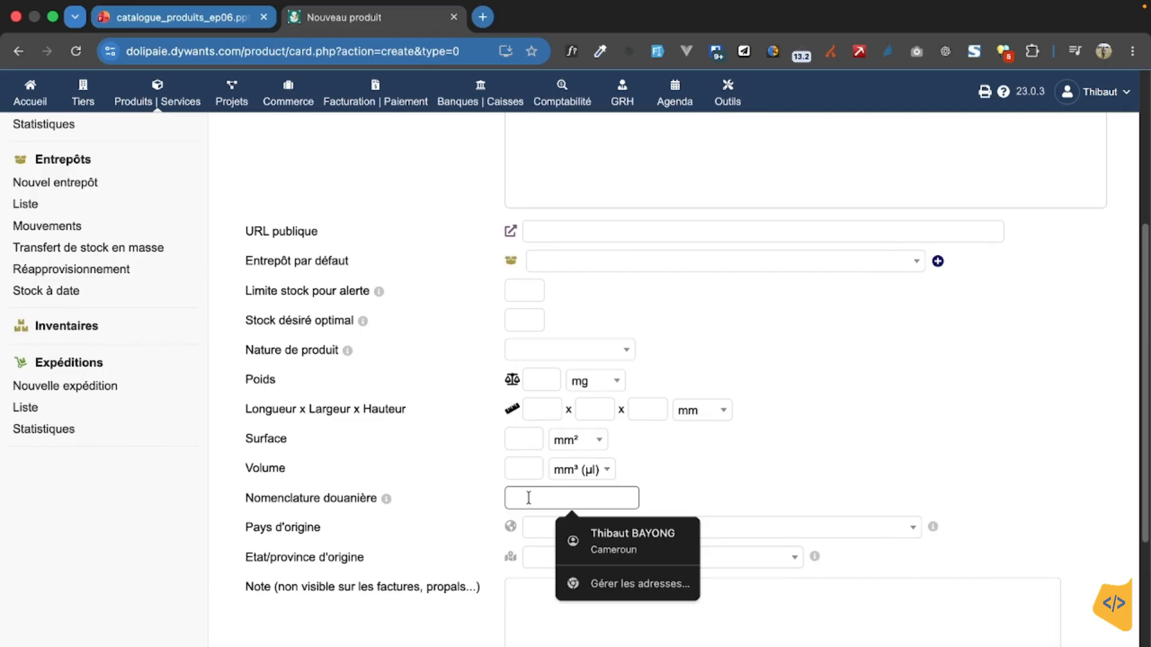
pyautogui.click(515, 498)
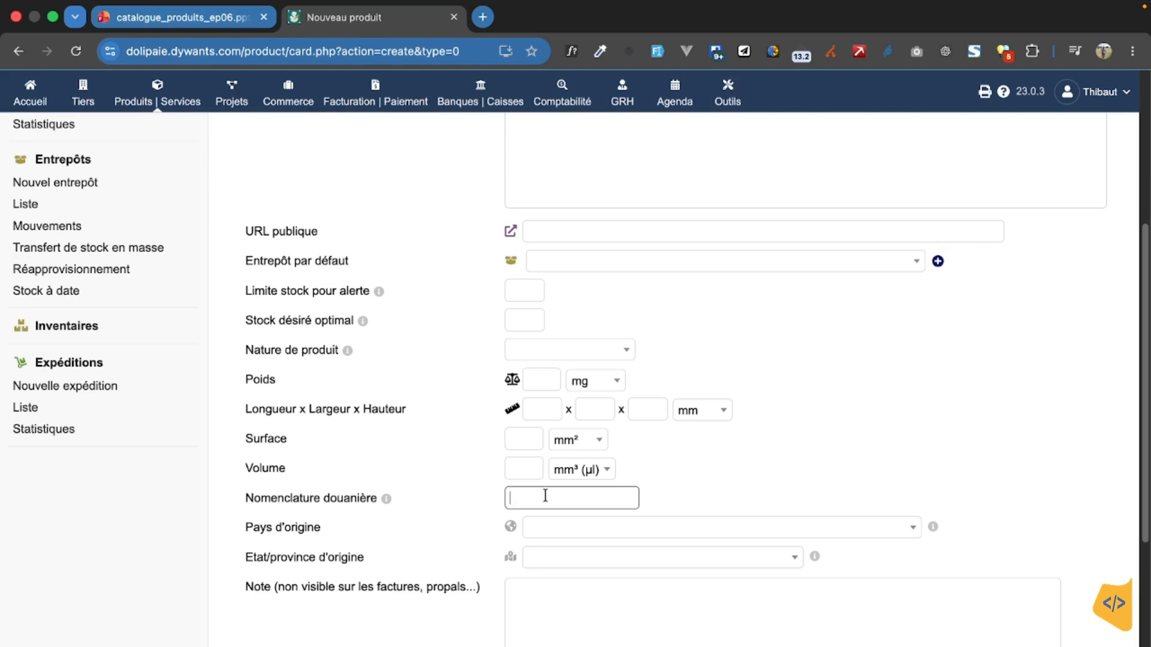
pyautogui.click(625, 530)
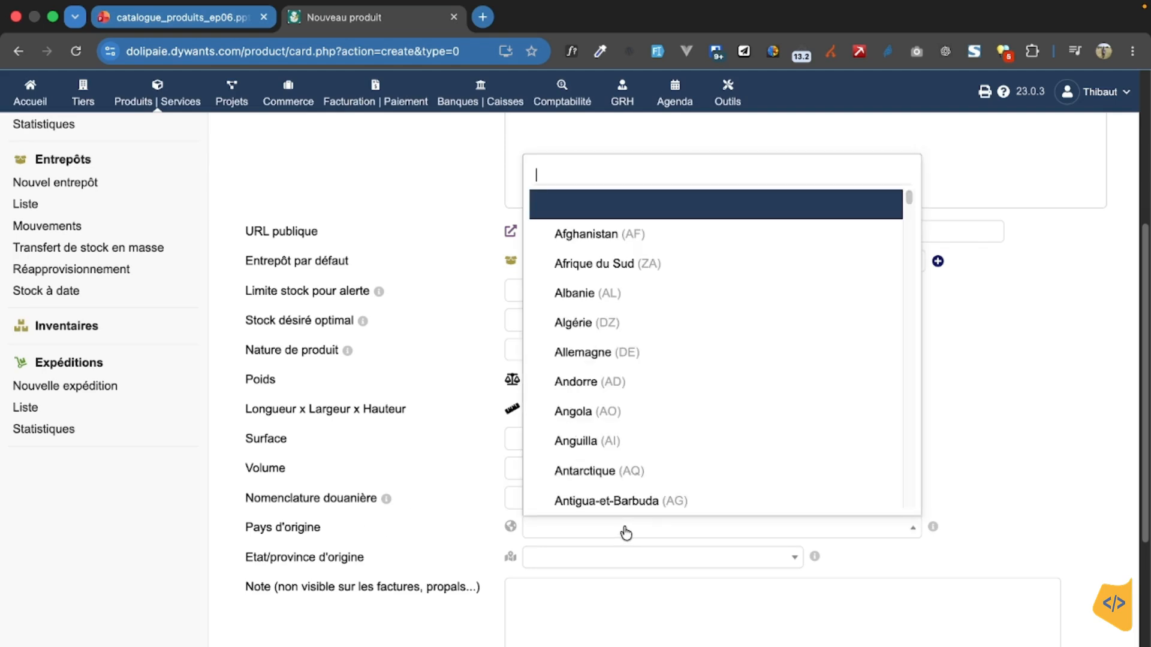
pyautogui.scroll(-5, 369, 606)
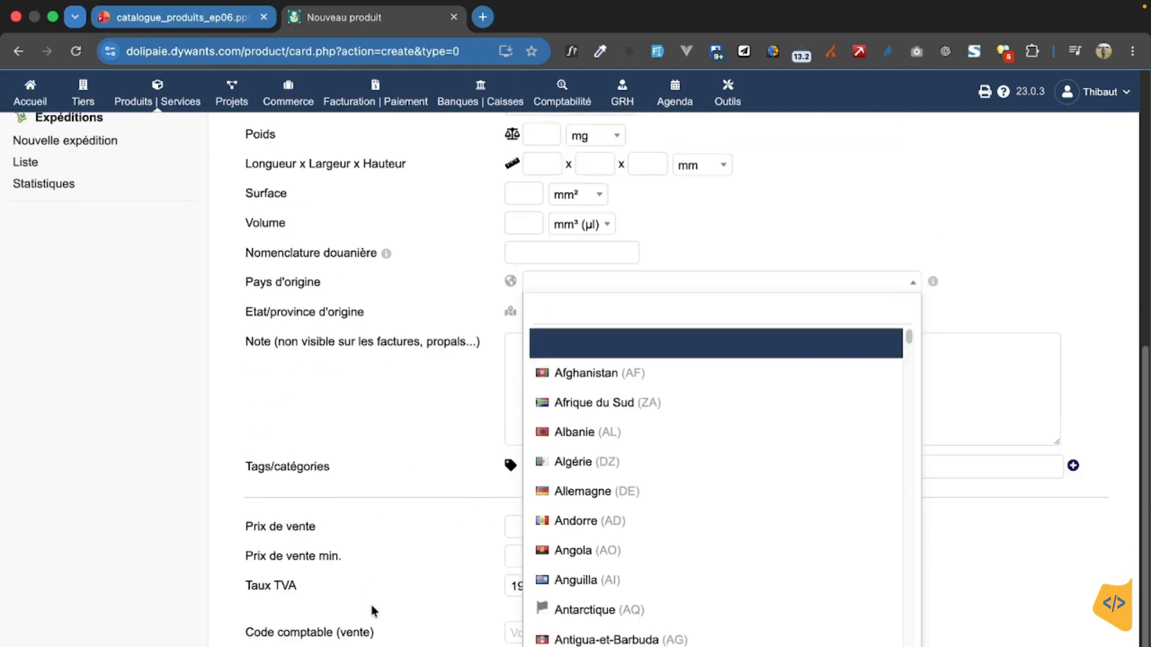
pyautogui.scroll(-1, 372, 606)
pyautogui.click(371, 435)
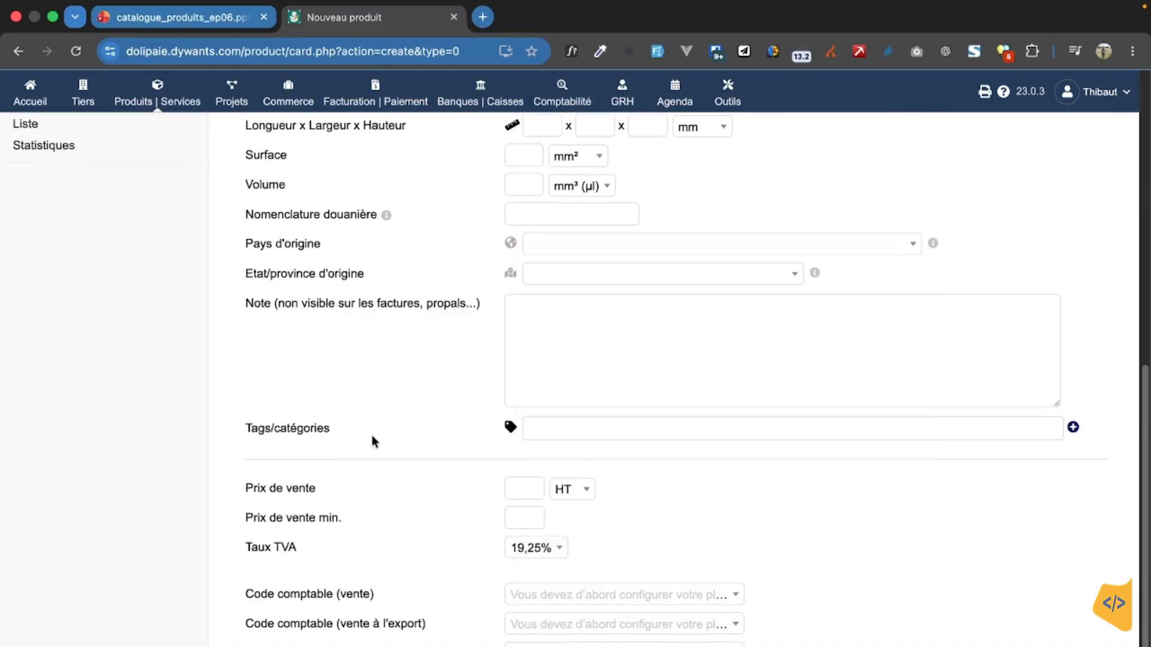
# Step: Check the tags/categories field and the sale price's tax basis options, choosing HT
pyautogui.click(593, 430)
pyautogui.click(415, 488)
pyautogui.click(577, 495)
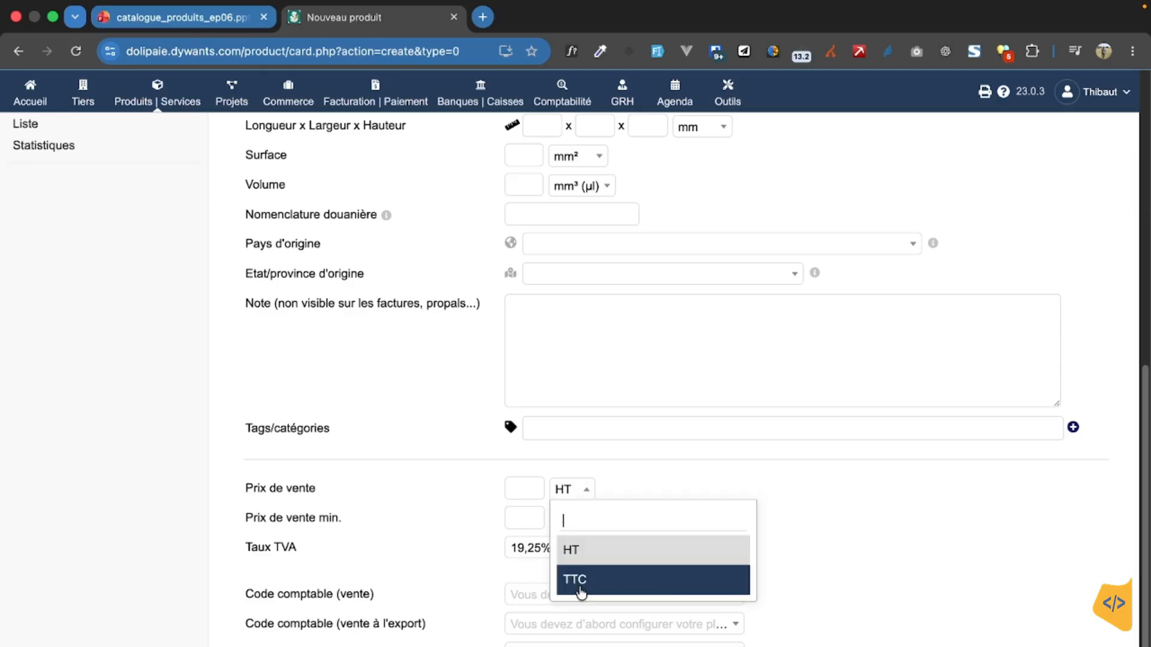
pyautogui.click(583, 549)
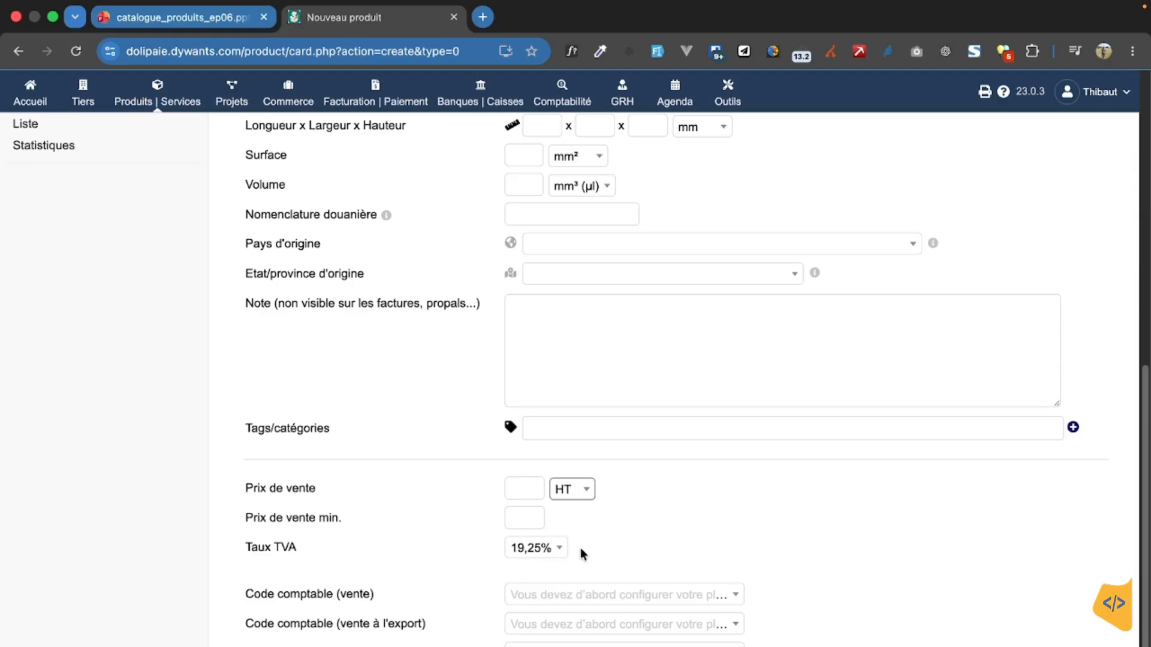
# Step: Examine the sale price and minimum sale price fields without entering any amounts
pyautogui.click(528, 488)
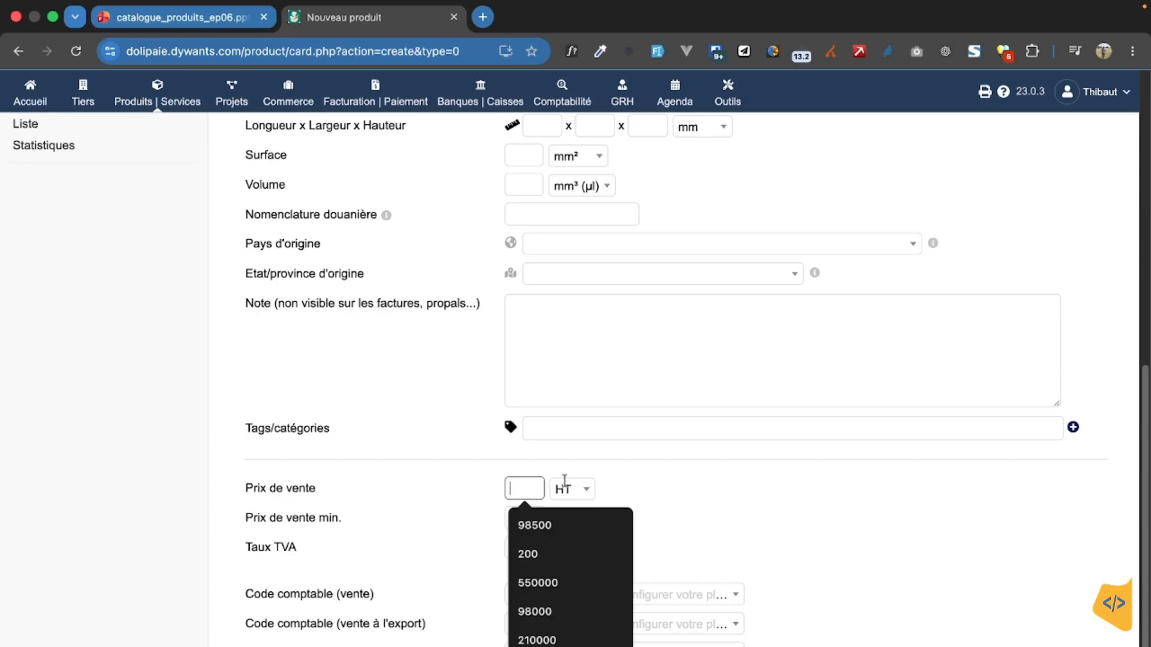
pyautogui.click(685, 502)
pyautogui.click(514, 516)
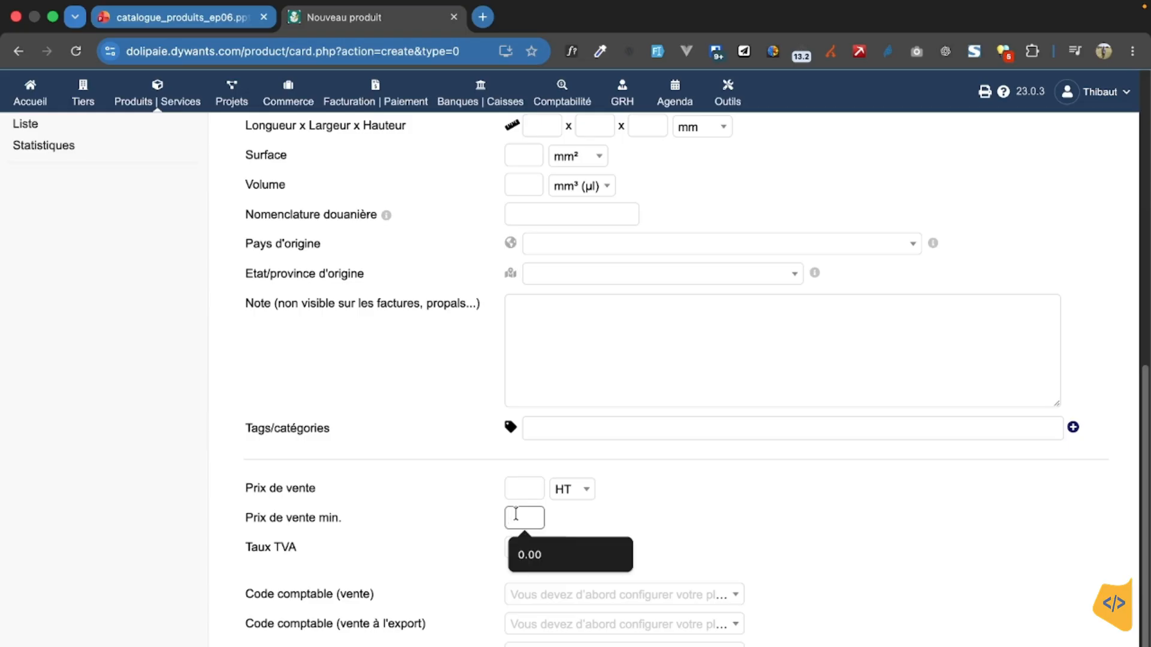
pyautogui.click(519, 484)
pyautogui.click(457, 520)
pyautogui.click(521, 517)
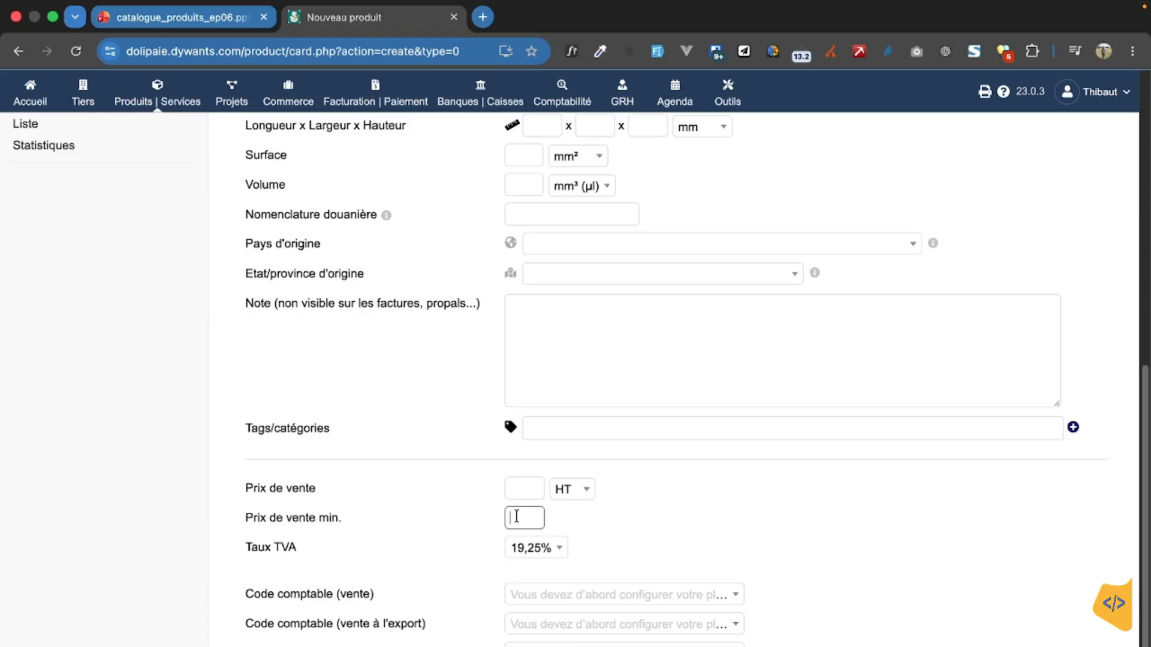
pyautogui.click(768, 516)
pyautogui.click(527, 516)
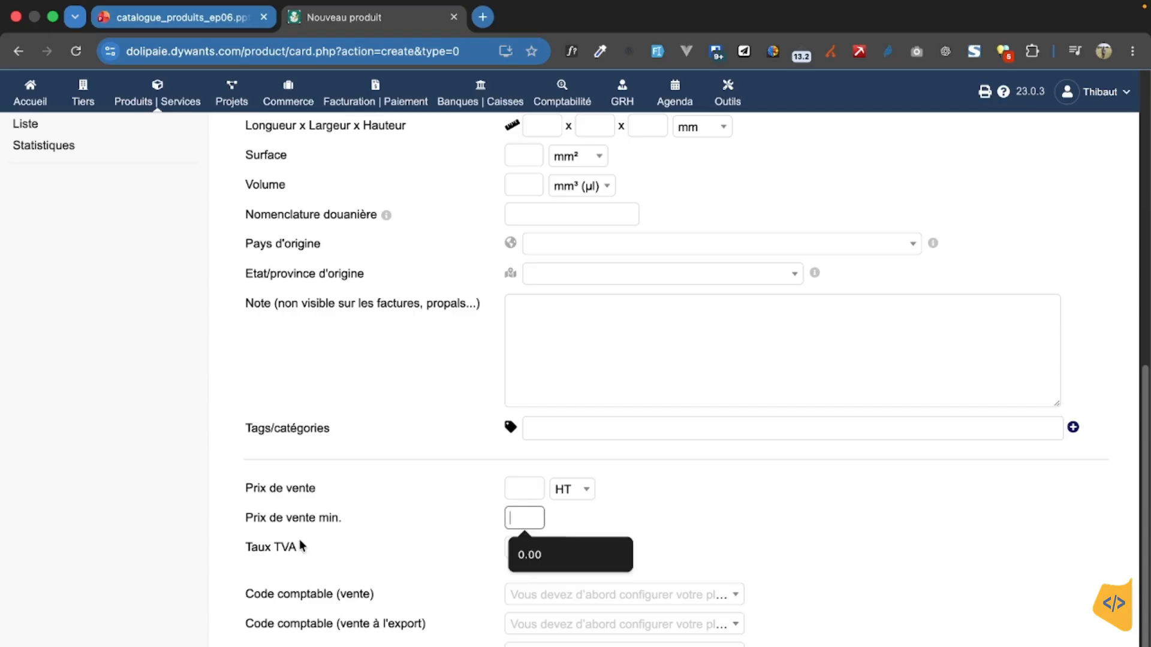
pyautogui.click(414, 521)
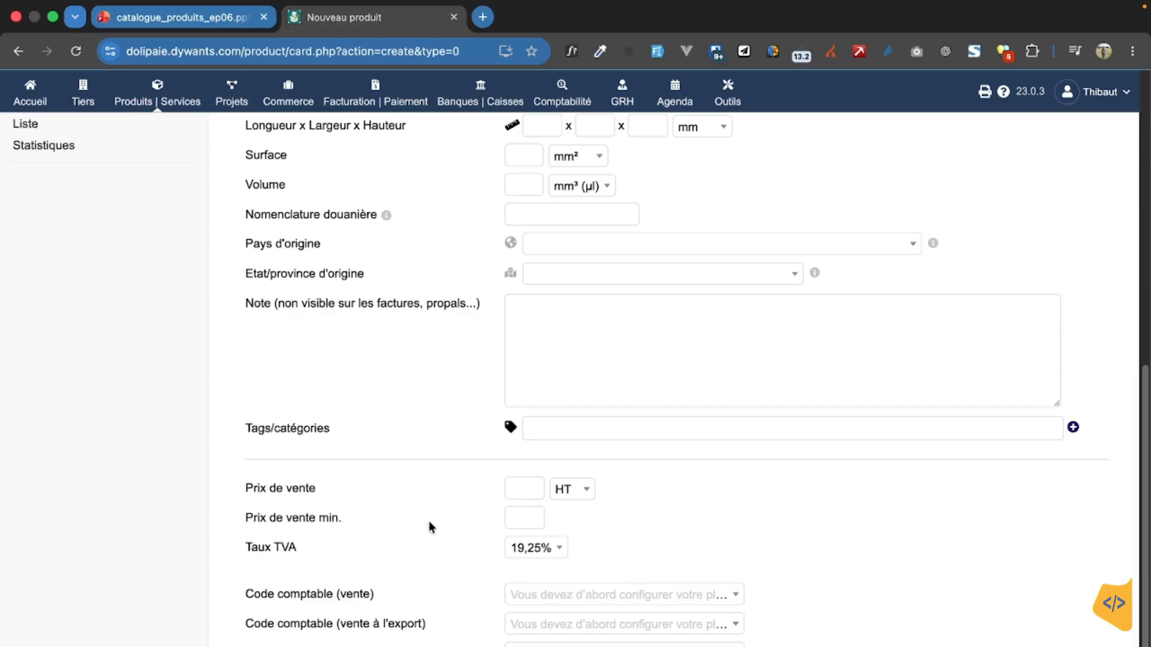
pyautogui.click(515, 519)
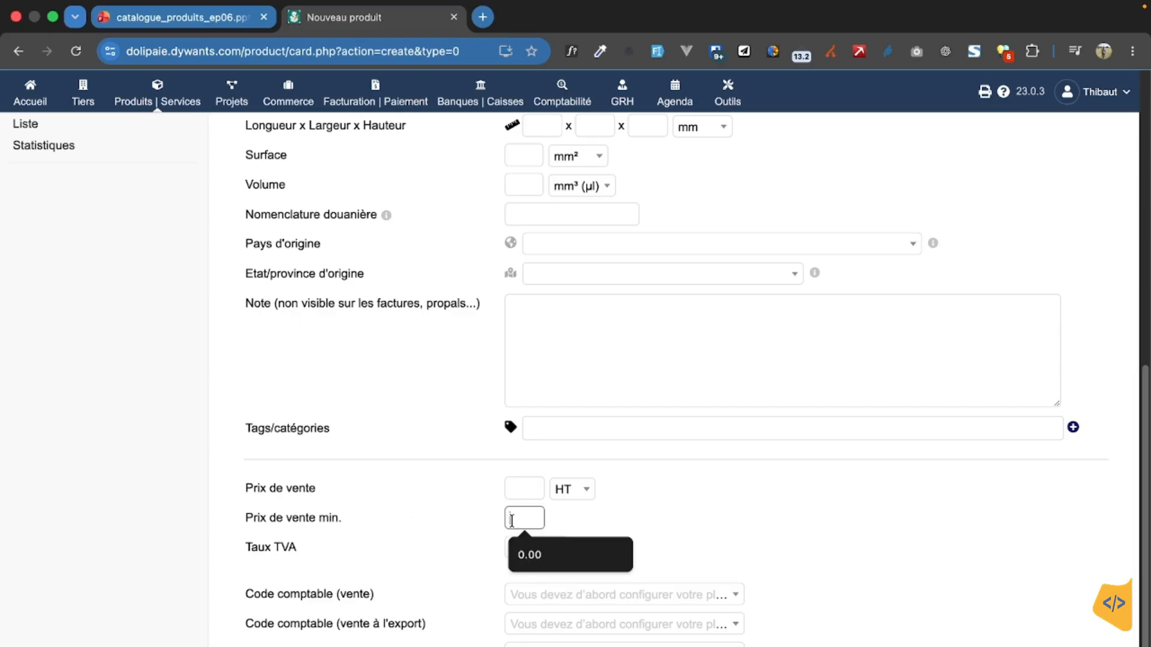
pyautogui.click(516, 490)
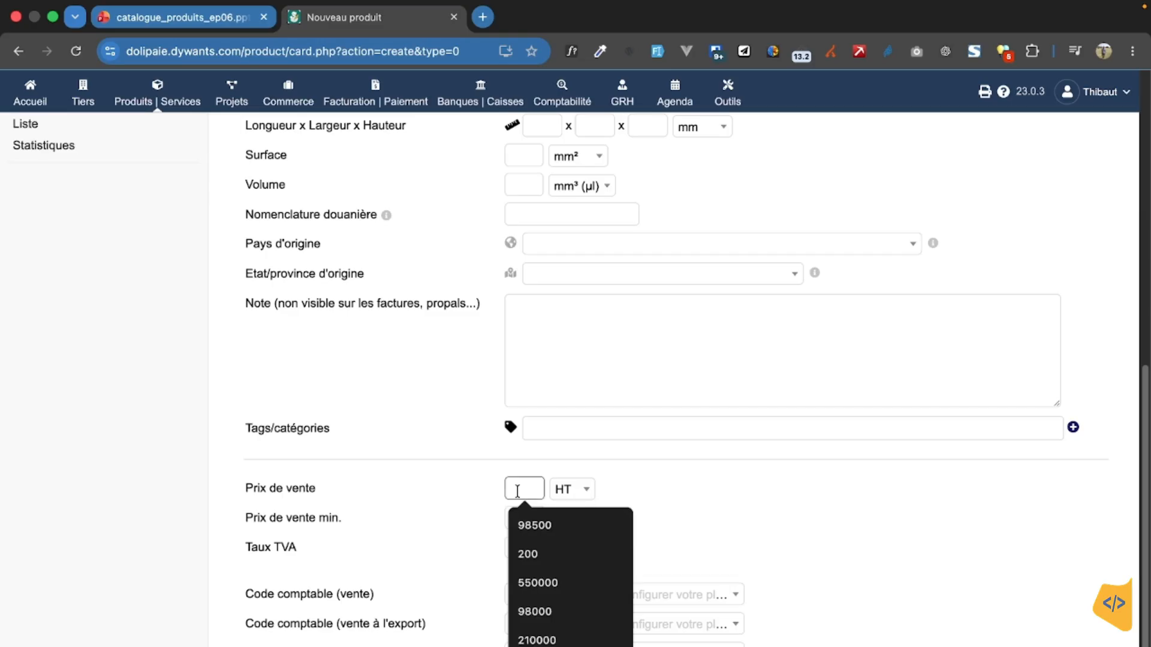
pyautogui.click(676, 497)
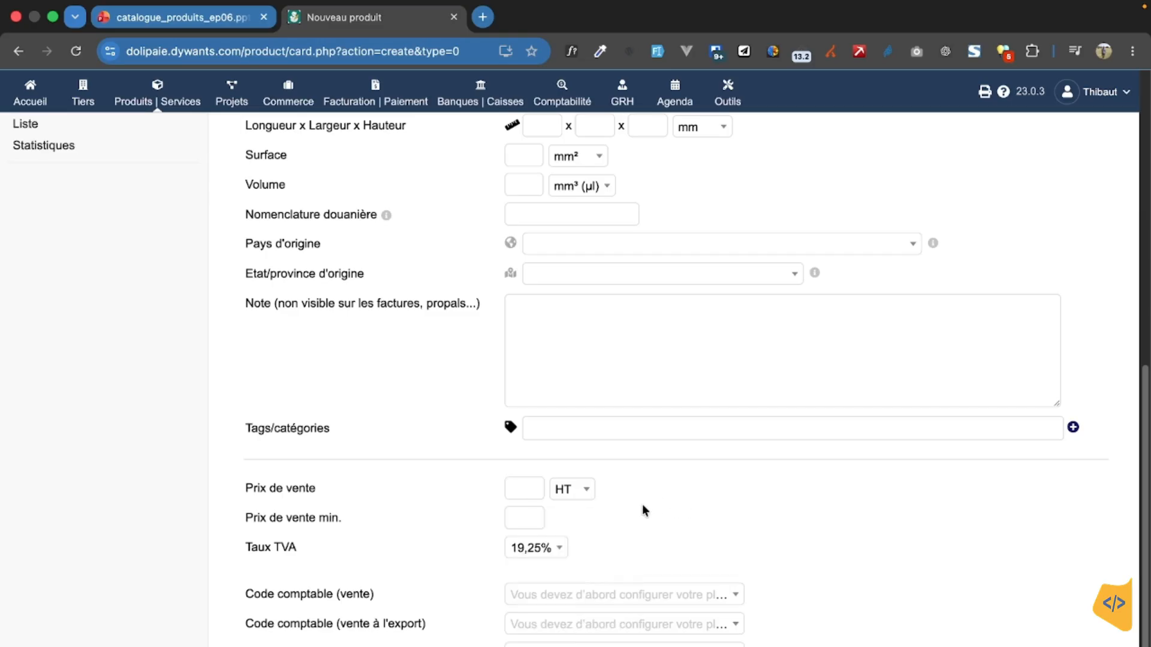
pyautogui.click(535, 513)
pyautogui.click(670, 517)
# Step: Check the VAT rate choices (Taux TVA) for the product without changing the rate
pyautogui.scroll(-2, 371, 526)
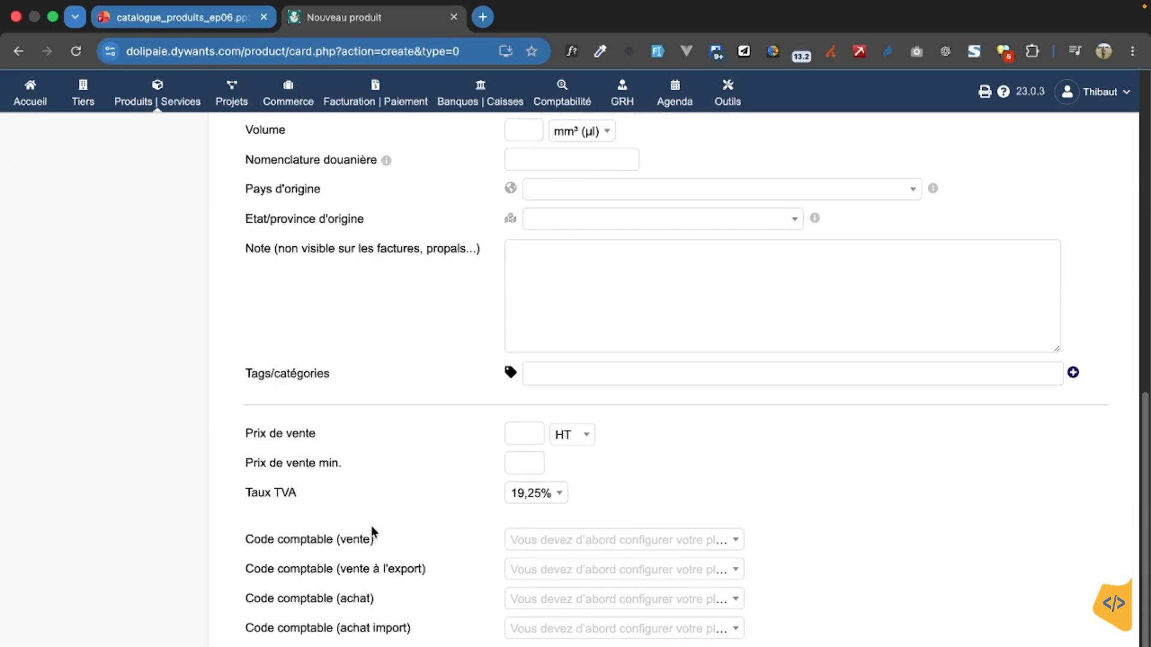
pyautogui.click(561, 487)
pyautogui.click(617, 476)
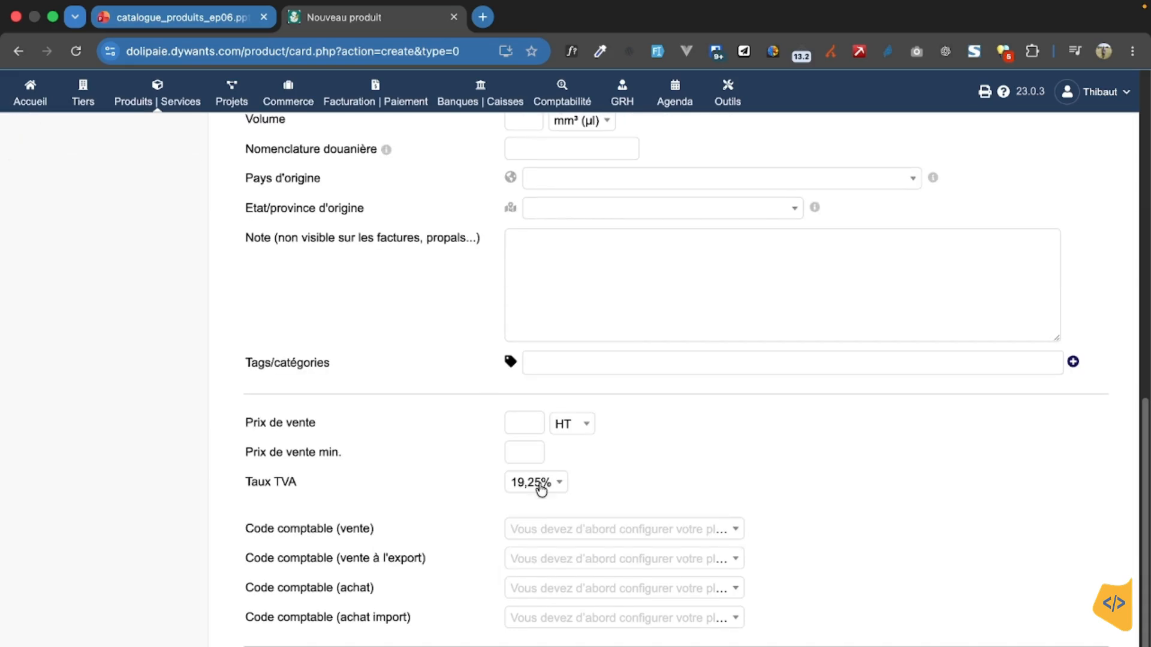
# Step: Examine the choices for the product's sales and export sales accounting codes (Code comptable)
pyautogui.click(629, 535)
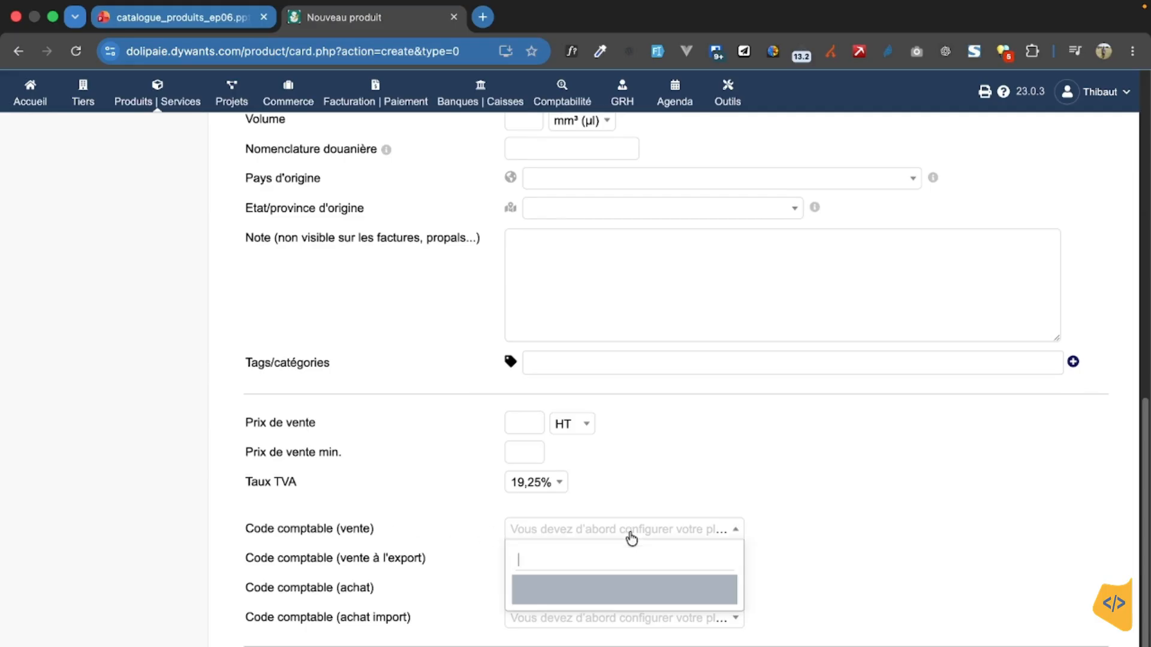
pyautogui.click(710, 493)
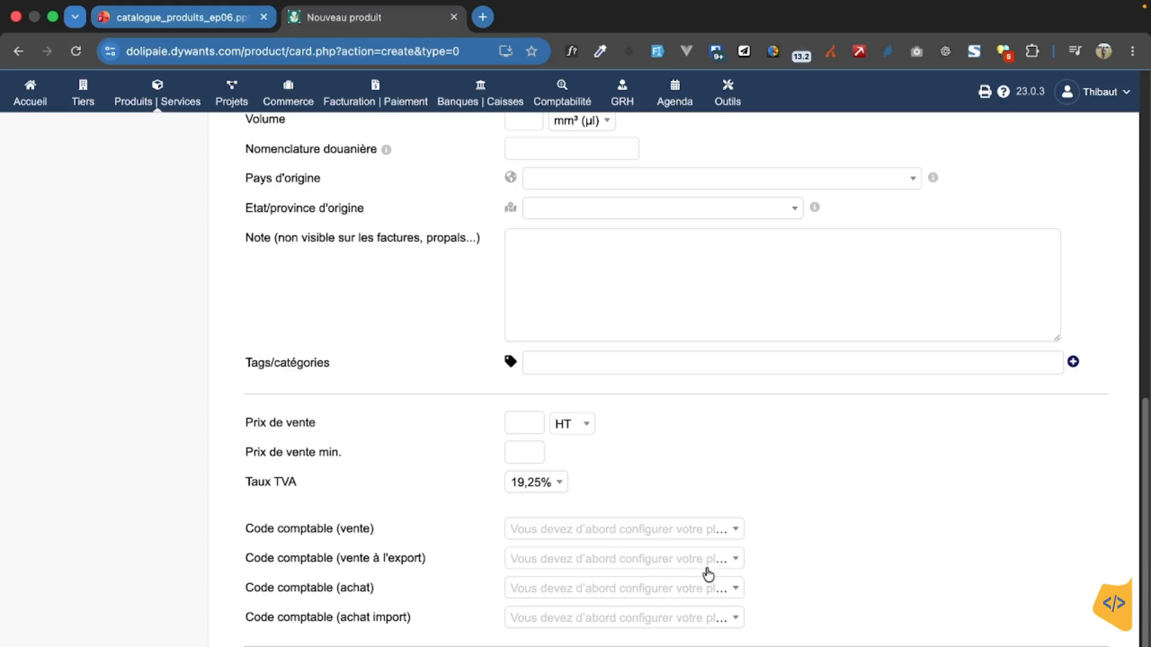
pyautogui.click(708, 567)
pyautogui.click(816, 551)
# Step: Start a new product tag/category from the product form and give it the reference "Materiel informatique"
pyautogui.scroll(5, 379, 547)
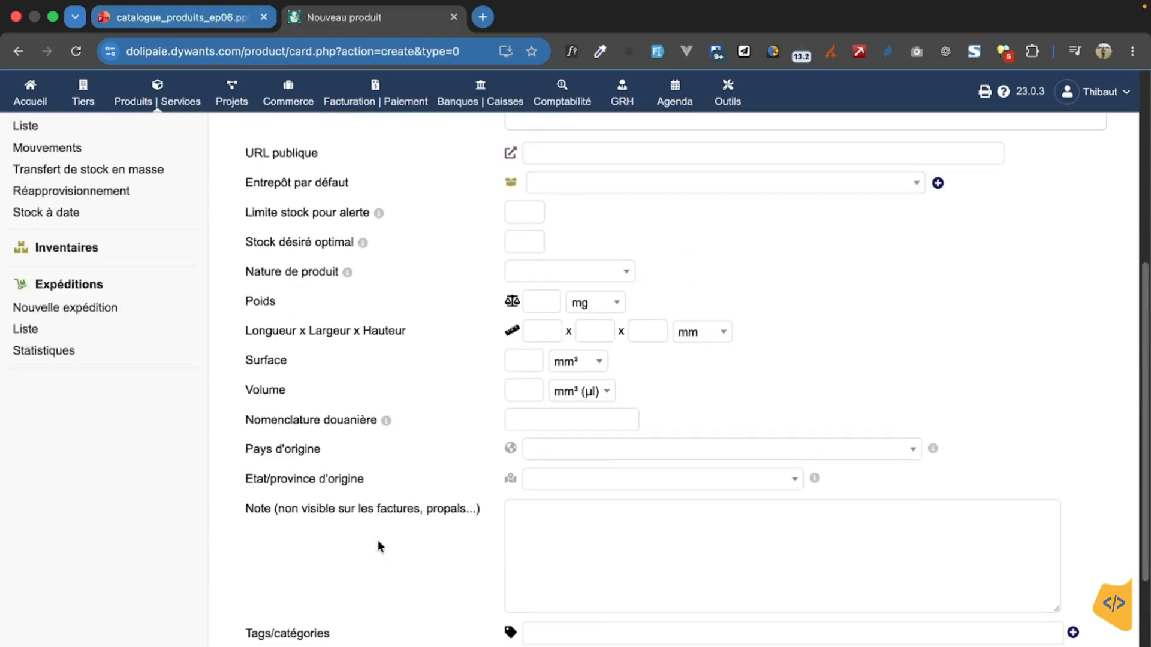
pyautogui.scroll(6, 380, 547)
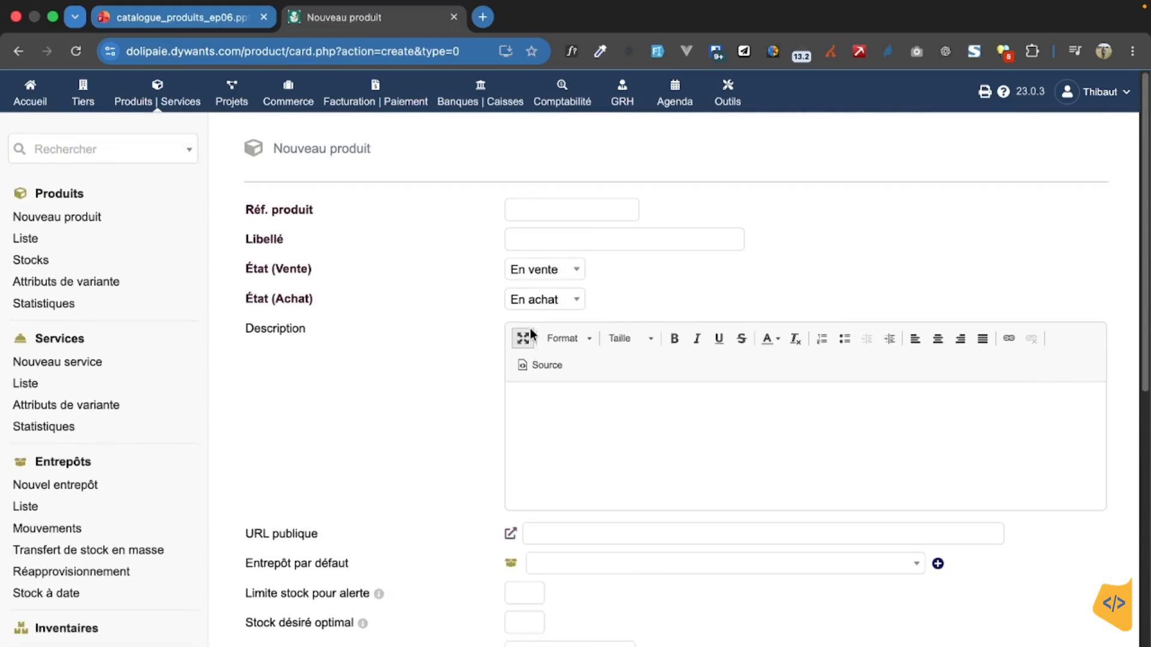
pyautogui.scroll(-8, 471, 455)
pyautogui.scroll(-2, 518, 459)
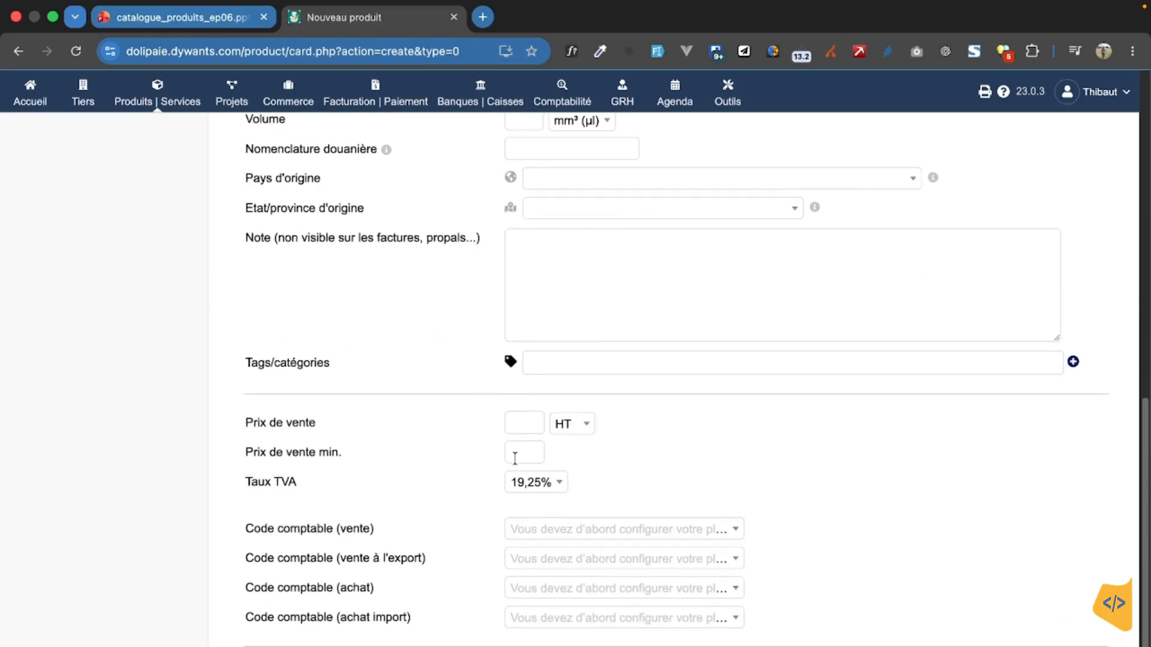
pyautogui.click(1072, 363)
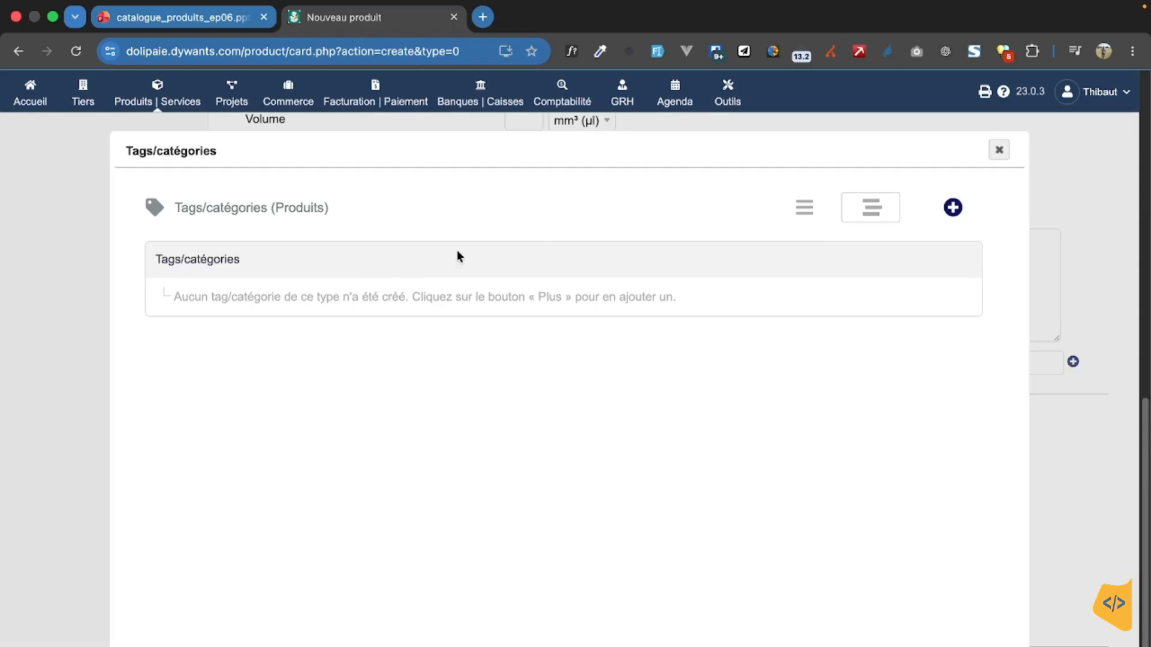
pyautogui.click(952, 206)
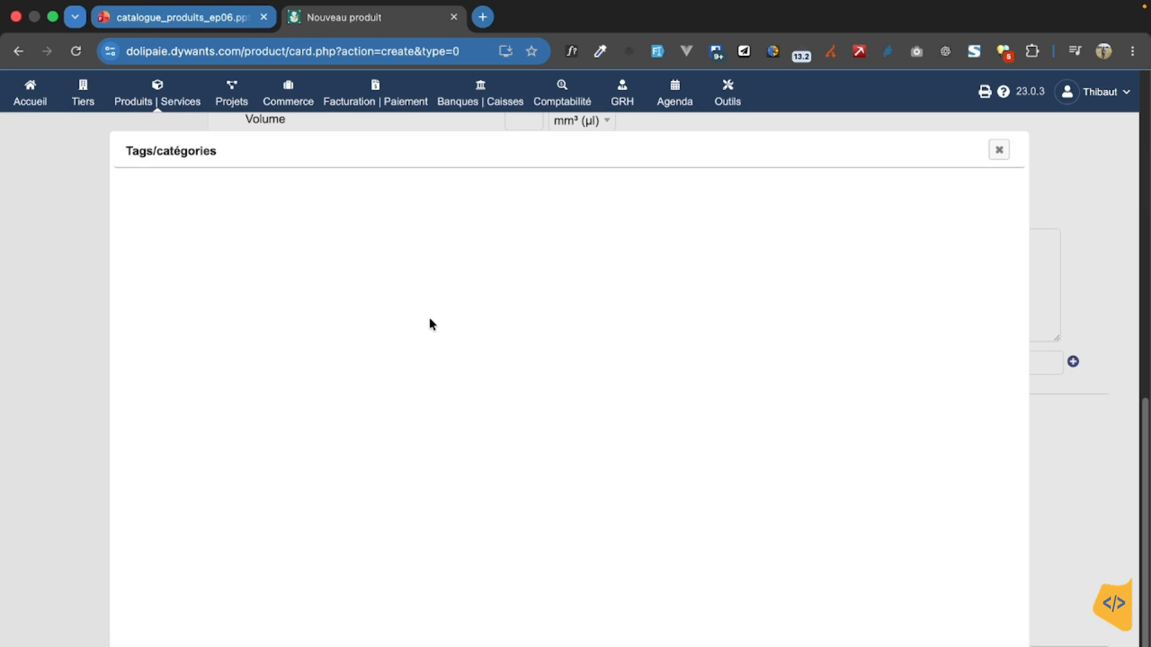
pyautogui.click(437, 267)
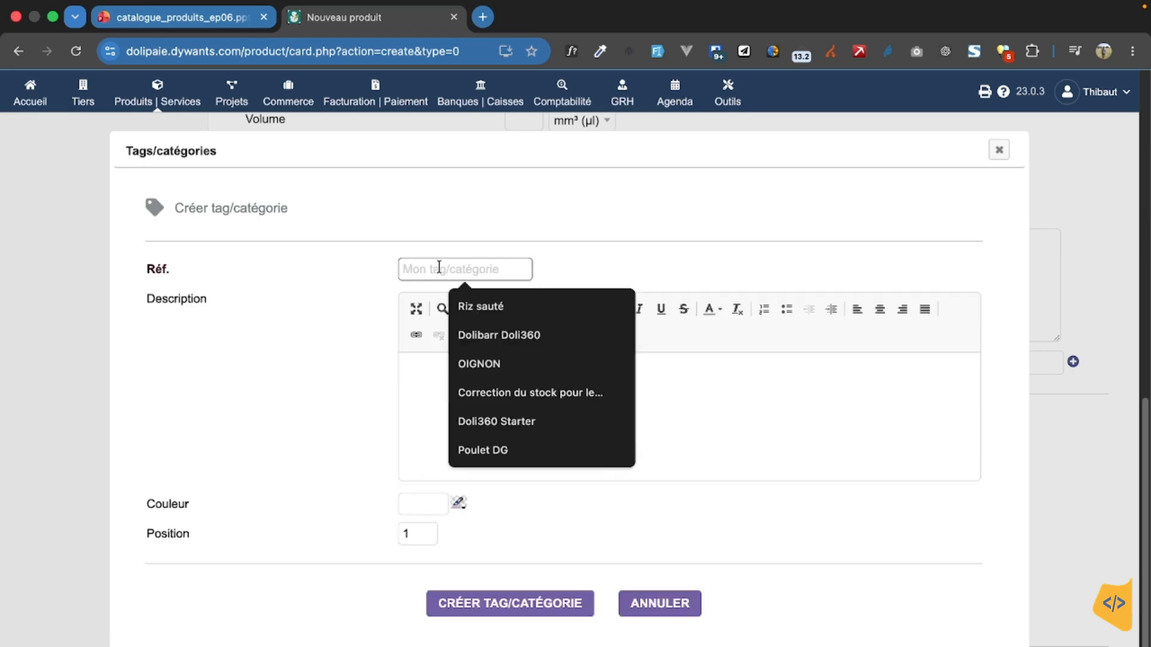
pyautogui.write('Mat')
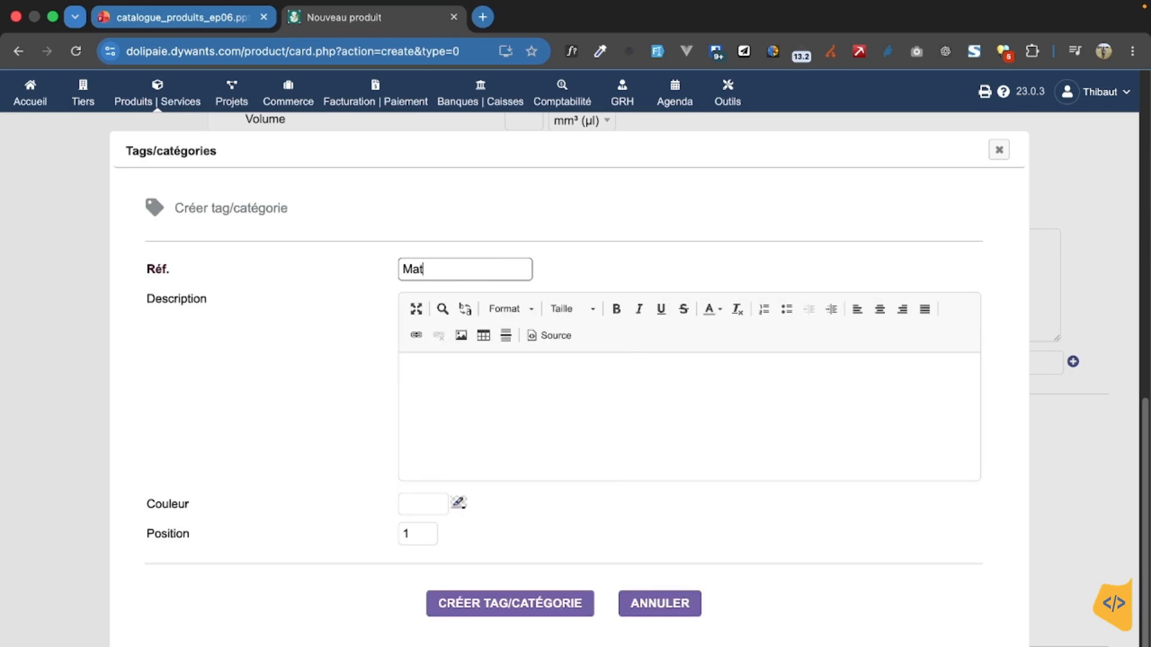
pyautogui.write('eriel informatique')
# Step: Set the tag's colour to green 56ff56 and create the tag/category
pyautogui.click(459, 505)
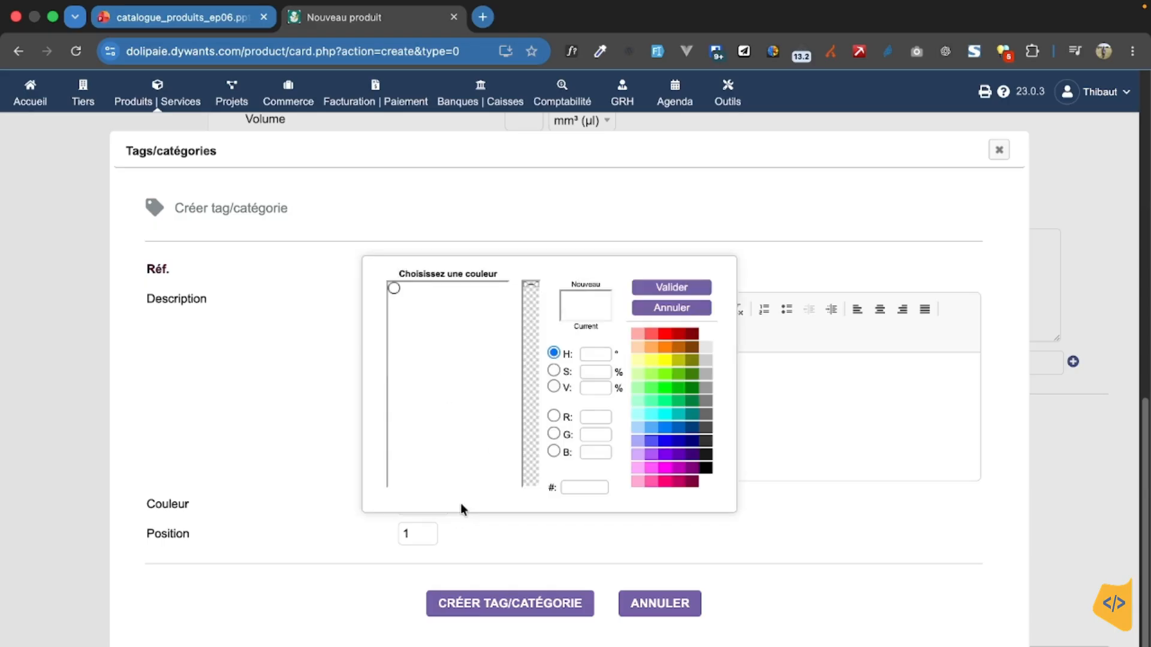
pyautogui.click(651, 397)
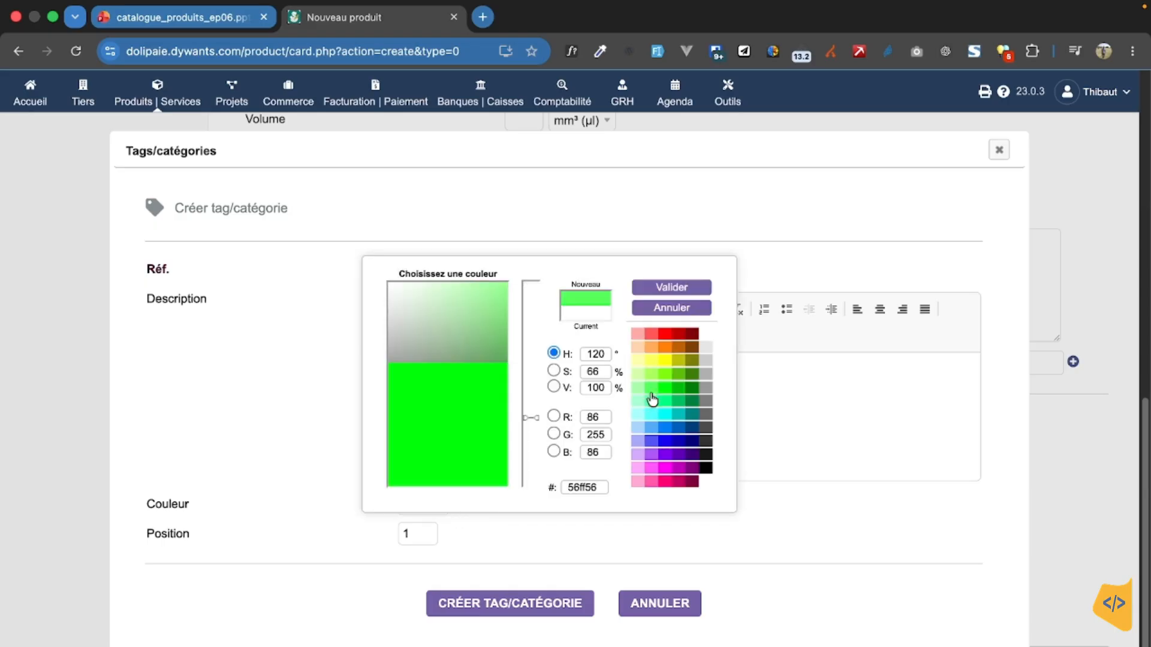
pyautogui.click(669, 286)
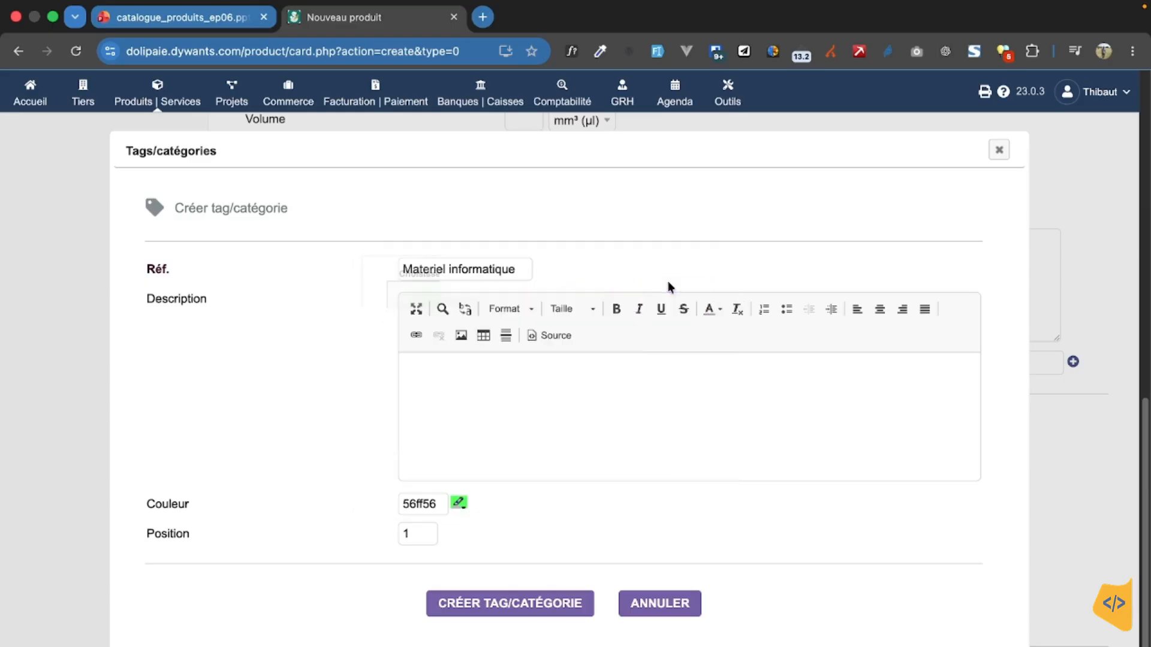
pyautogui.click(537, 604)
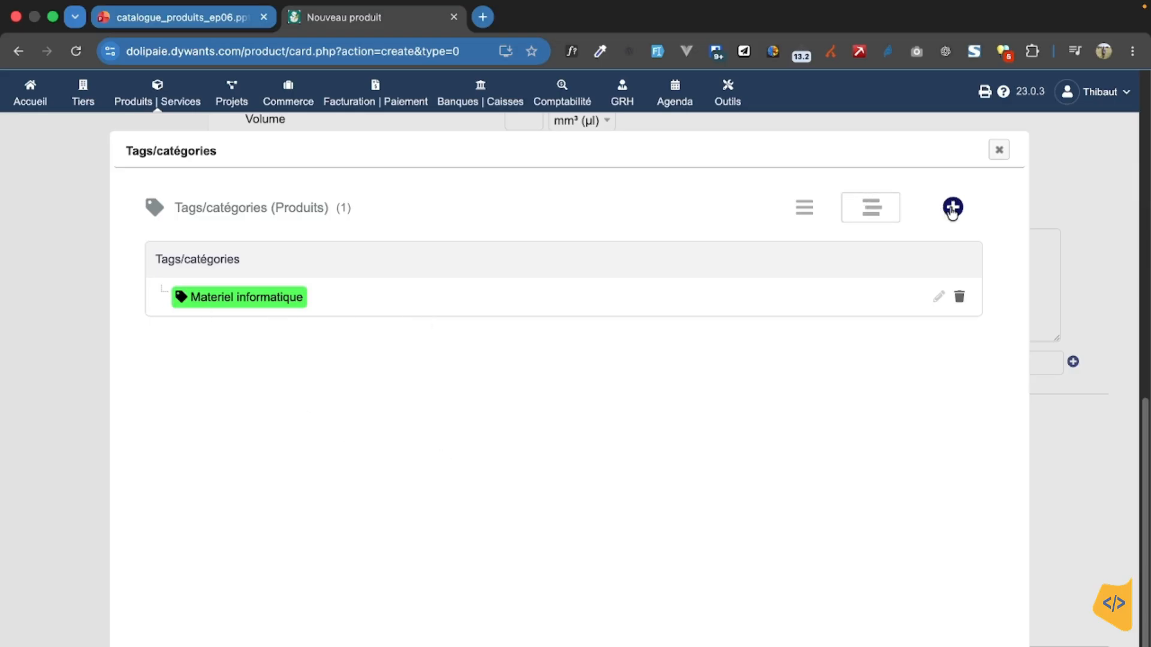
# Step: Start a second product tag/category with the reference "Logiciel et programme"
pyautogui.click(513, 267)
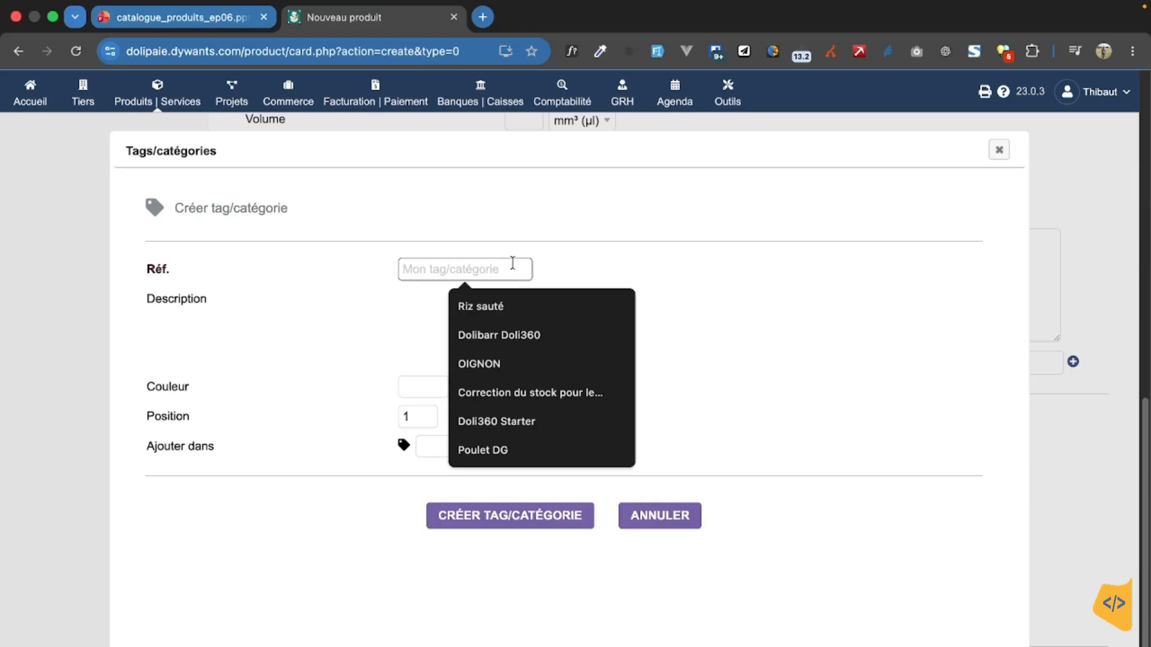
pyautogui.write('Logiciel et profger')
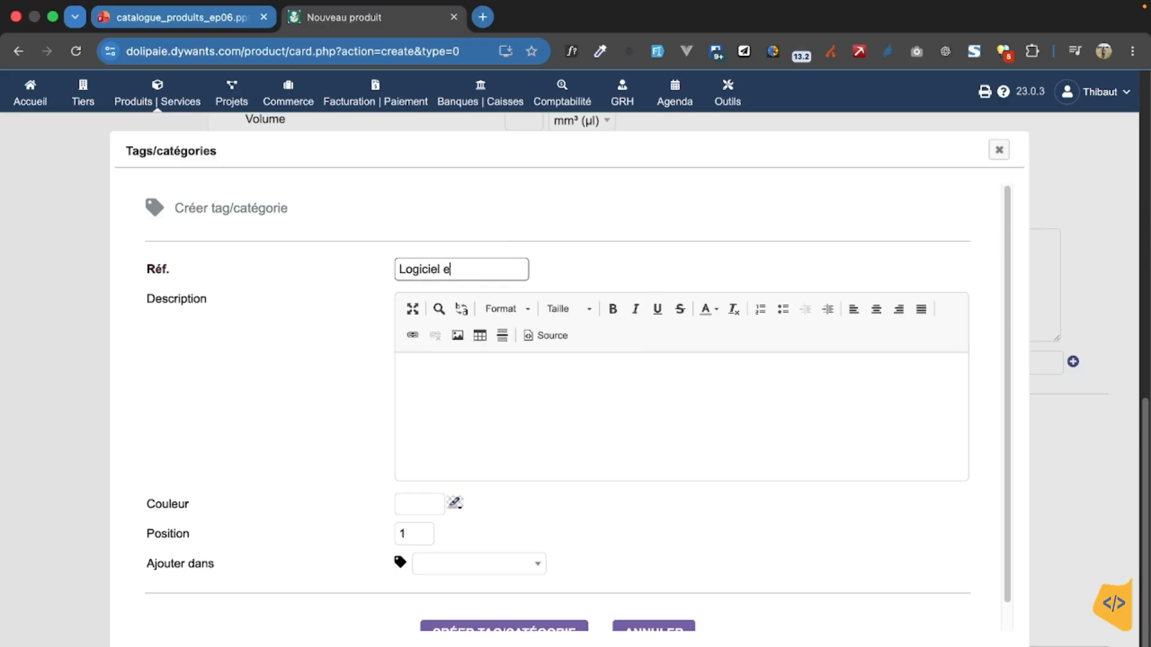
pyautogui.press('BackSpace')
pyautogui.press('BackSpace')
pyautogui.press('BackSpace')
pyautogui.write('gramme')
# Step: Set the tag's colour to blue 56aaff and create it without choosing a parent category
pyautogui.click(455, 503)
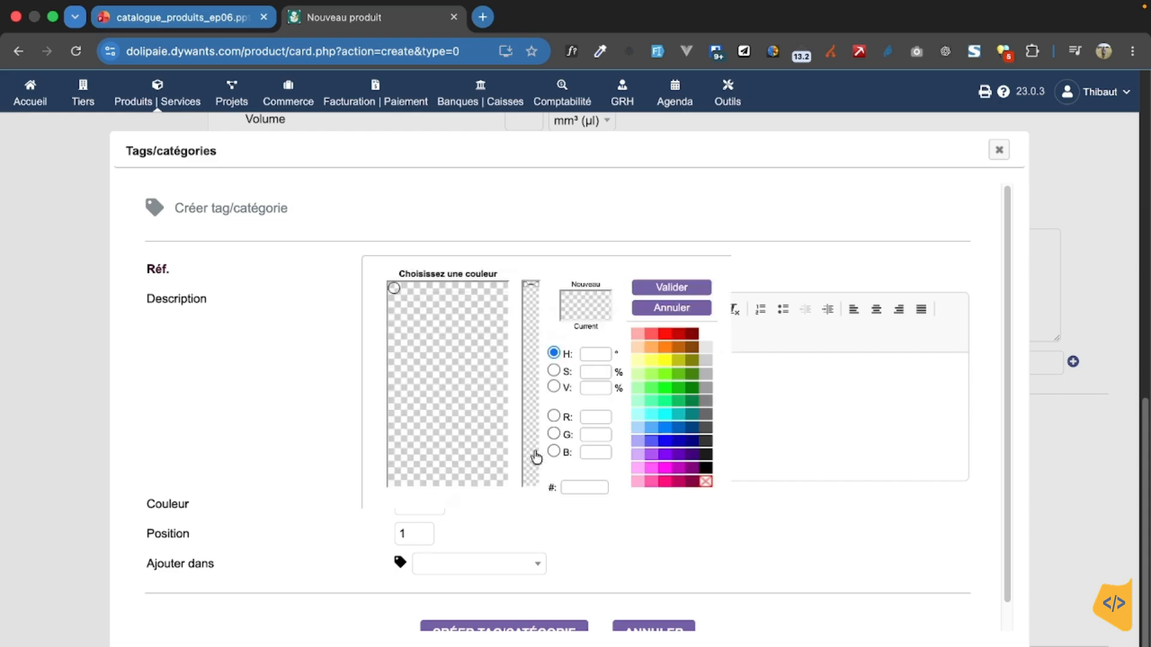
pyautogui.click(651, 437)
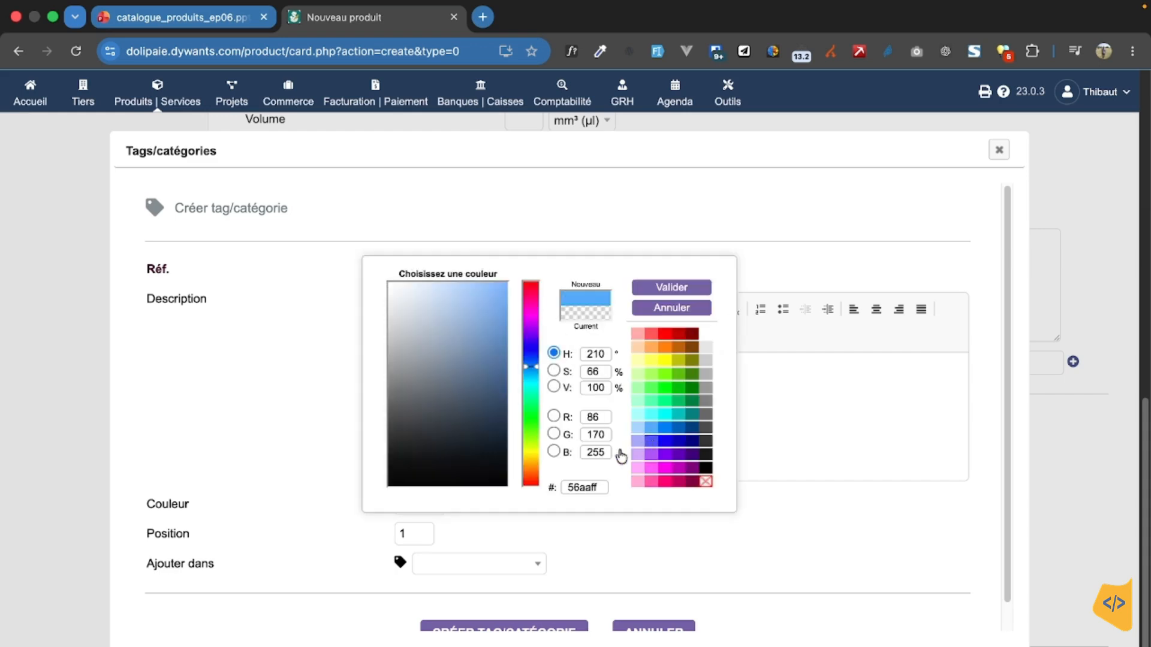
pyautogui.click(654, 284)
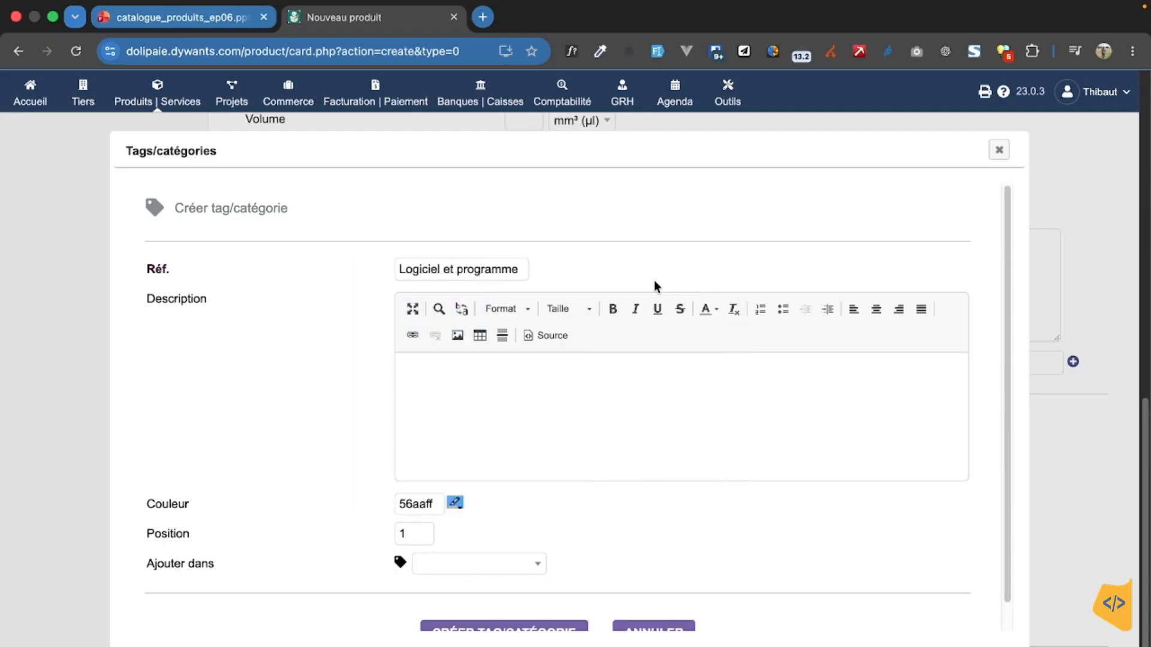
pyautogui.click(523, 565)
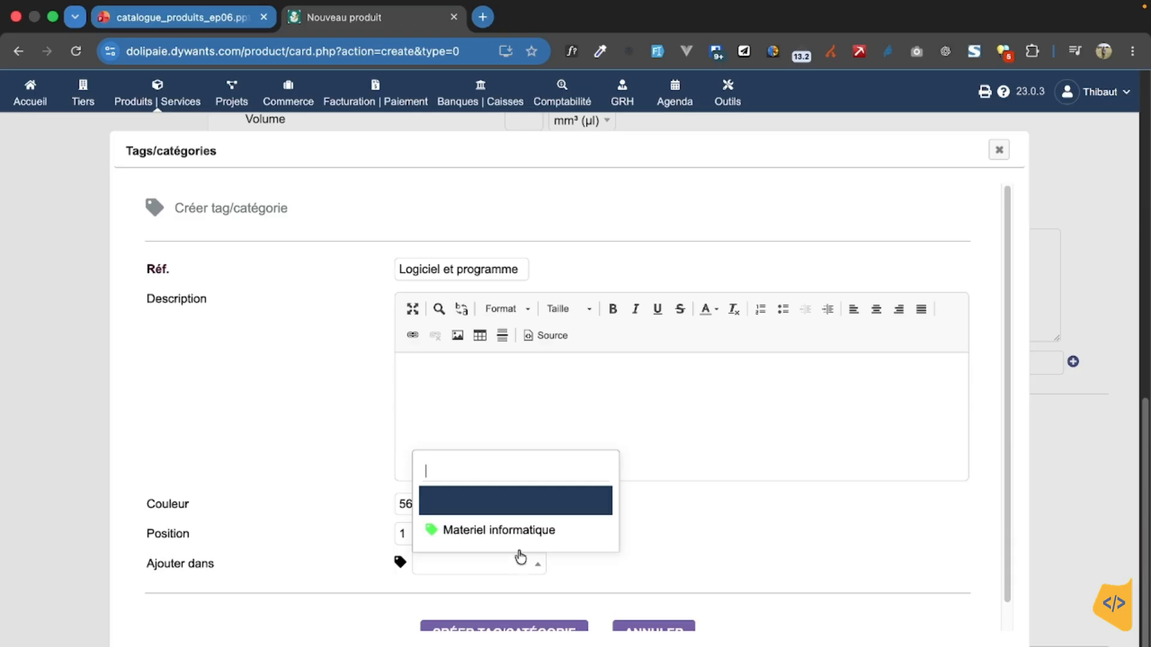
pyautogui.click(699, 541)
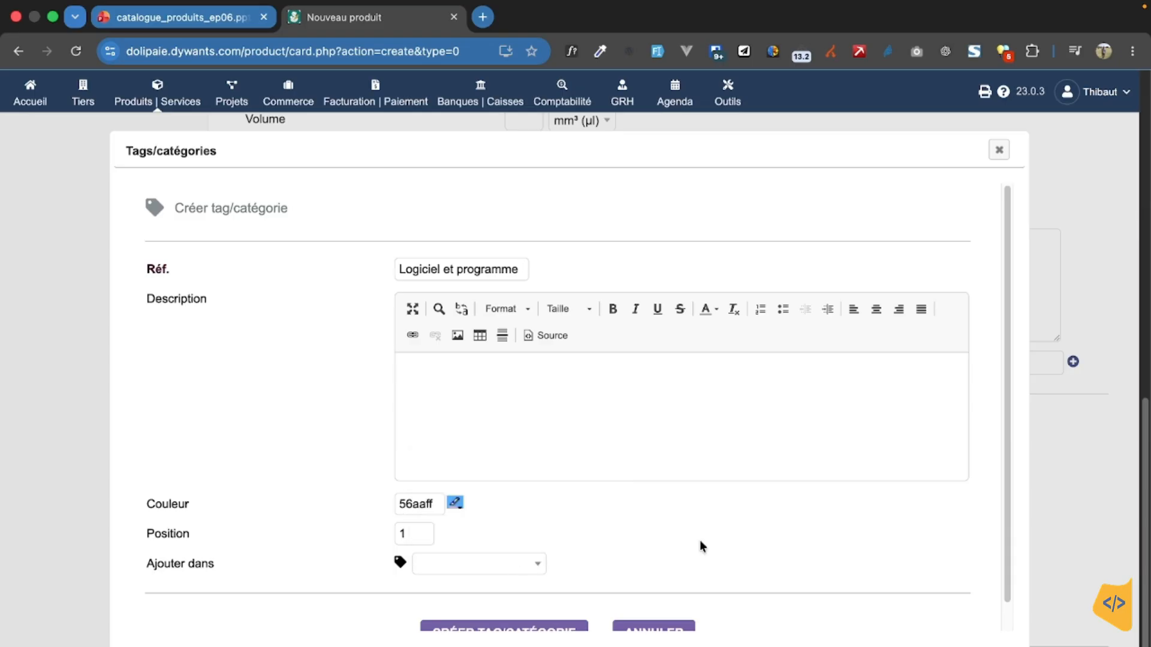
pyautogui.scroll(-1, 700, 540)
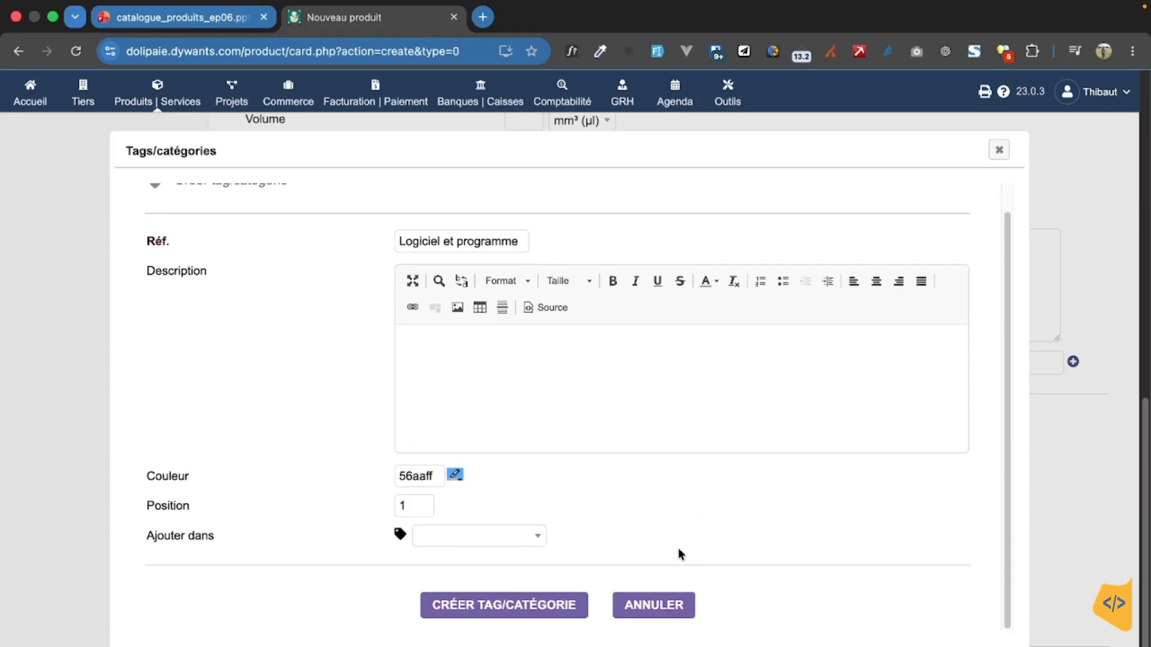
pyautogui.click(507, 606)
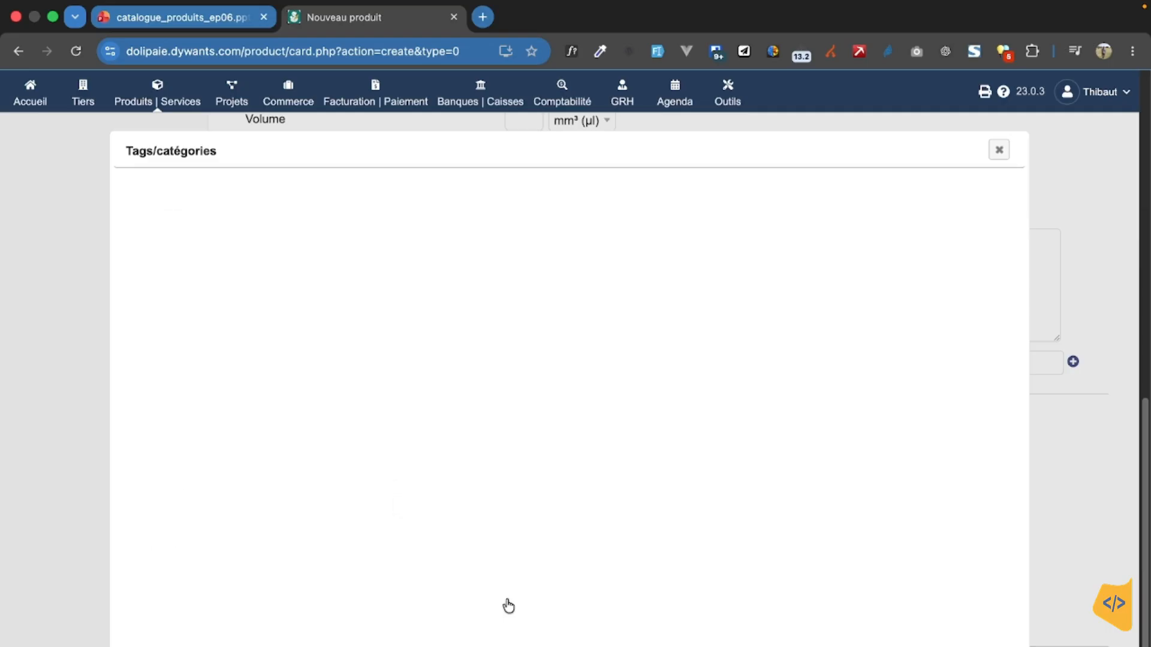
# Step: Close the tags/categories window and open the new warehouse form from the product's default warehouse field
pyautogui.click(997, 151)
pyautogui.scroll(2, 864, 386)
pyautogui.scroll(7, 864, 386)
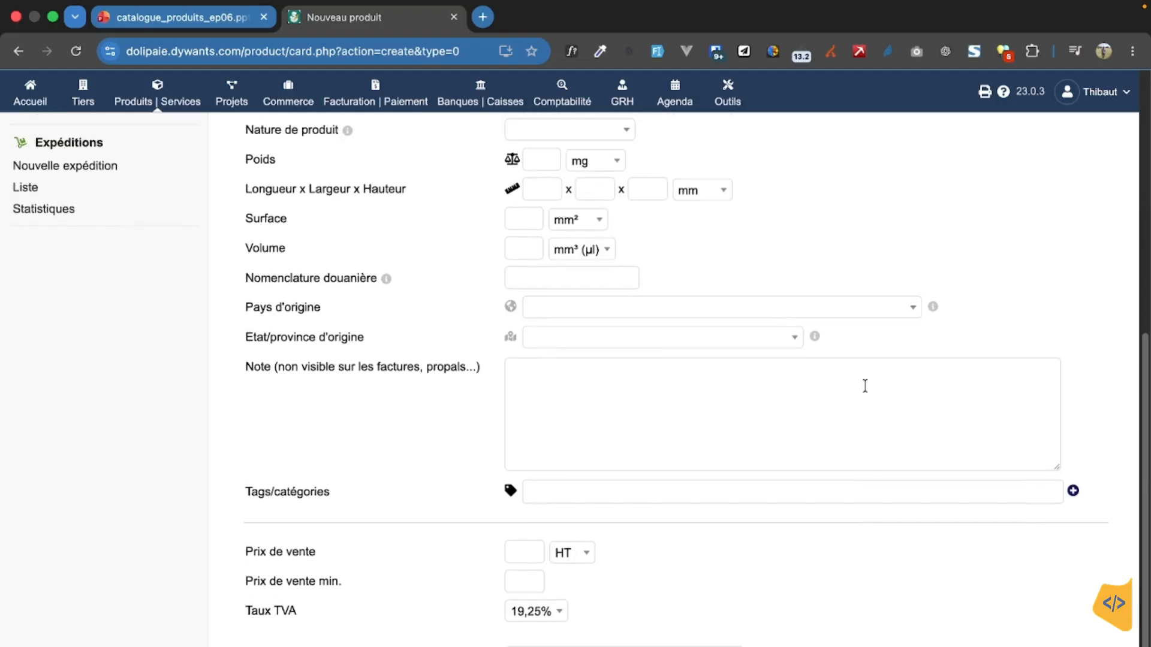
pyautogui.click(940, 395)
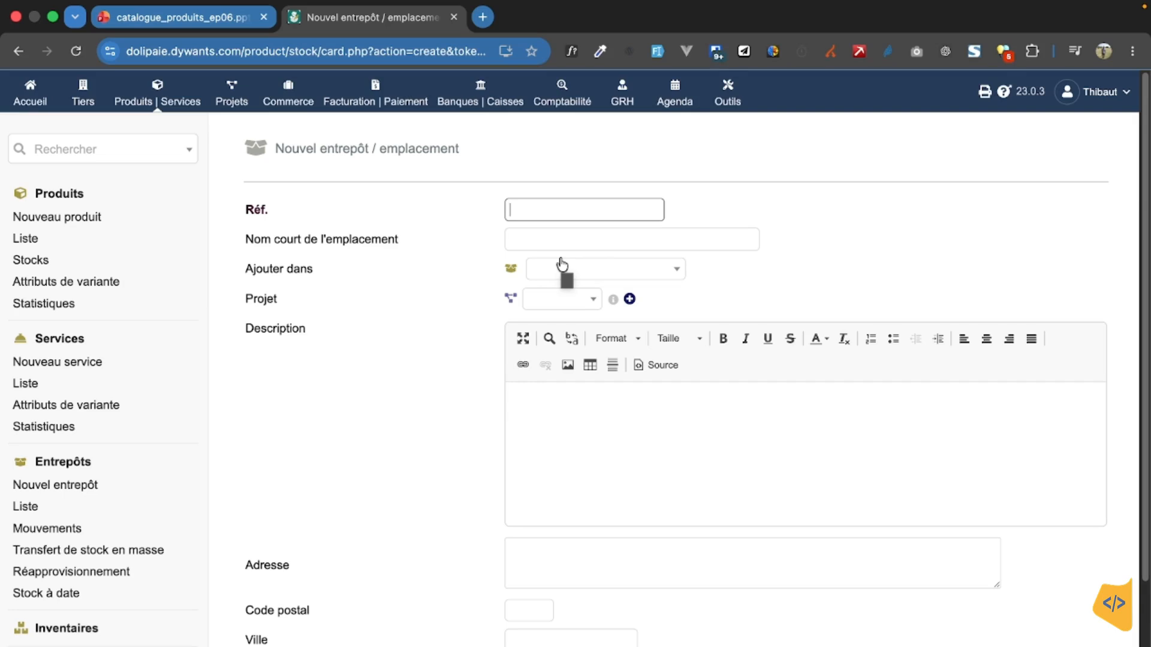
# Step: Enter EN_Info as the new warehouse's reference
pyautogui.write('In')
pyautogui.press('BackSpace')
pyautogui.press('BackSpace')
pyautogui.write('E')
pyautogui.write('n')
pyautogui.write('N')
pyautogui.write('_')
pyautogui.write('IN')
pyautogui.press('BackSpace')
pyautogui.write('for')
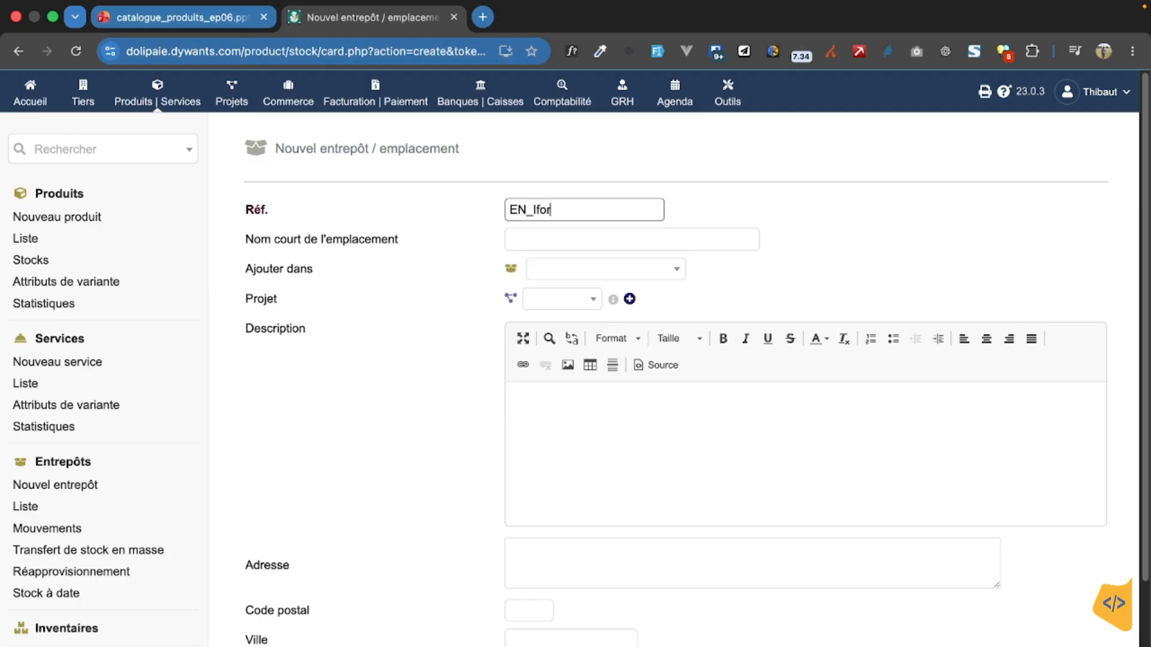
pyautogui.press('BackSpace')
pyautogui.press('BackSpace')
pyautogui.press('BackSpace')
pyautogui.write('nfo')
# Step: Enter "Emplacement produit informatique" as the warehouse's short location name
pyautogui.click(560, 233)
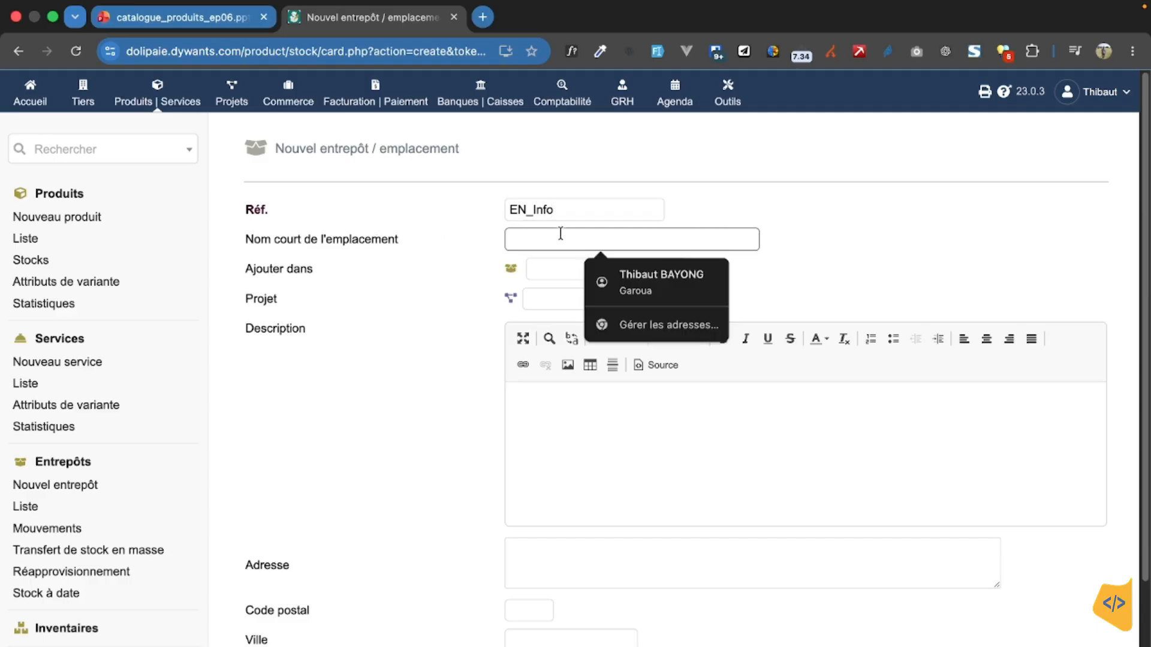
pyautogui.write('Emplacmen')
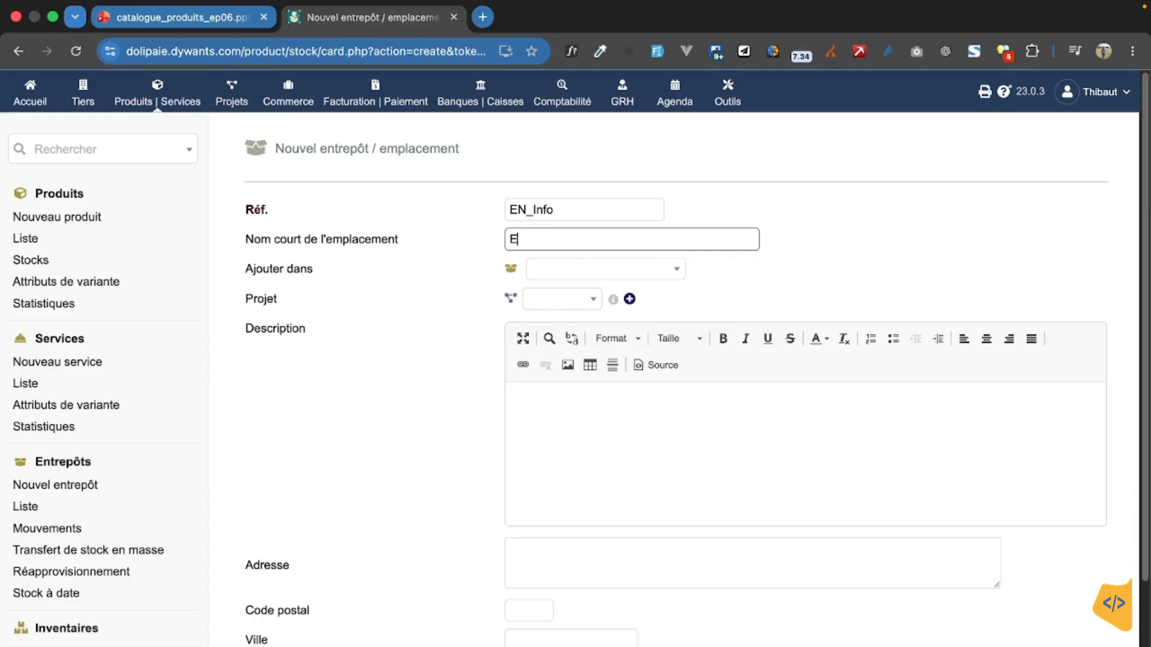
pyautogui.press('BackSpace')
pyautogui.press('BackSpace')
pyautogui.press('BackSpace')
pyautogui.write('emet')
pyautogui.press('BackSpace')
pyautogui.write('mm')
pyautogui.press('BackSpace')
pyautogui.press('BackSpace')
pyautogui.write('nt pour')
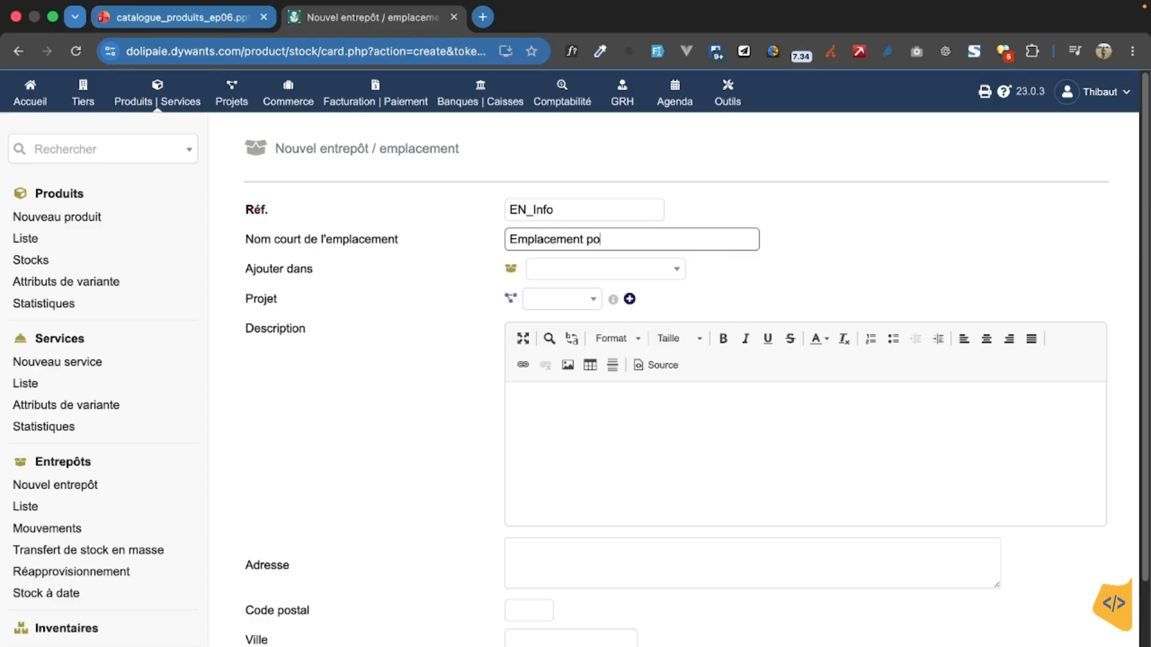
pyautogui.press('BackSpace')
pyautogui.press('BackSpace')
pyautogui.press('BackSpace')
pyautogui.write('roduciit informa')
pyautogui.press('BackSpace')
pyautogui.press('BackSpace')
pyautogui.press('BackSpace')
pyautogui.write('rmation')
pyautogui.press('BackSpace')
pyautogui.press('BackSpace')
pyautogui.write('que')
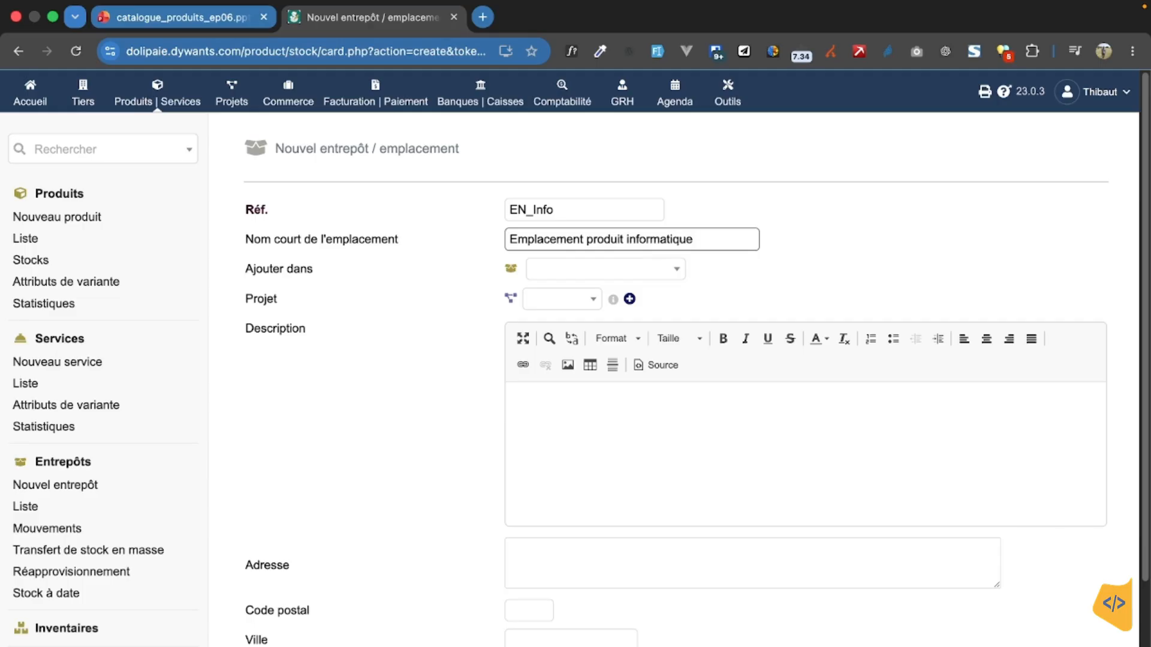
# Step: Examine the parent warehouse choices (Ajouter dans), leaving the field empty, and review the address and contact fields
pyautogui.click(670, 274)
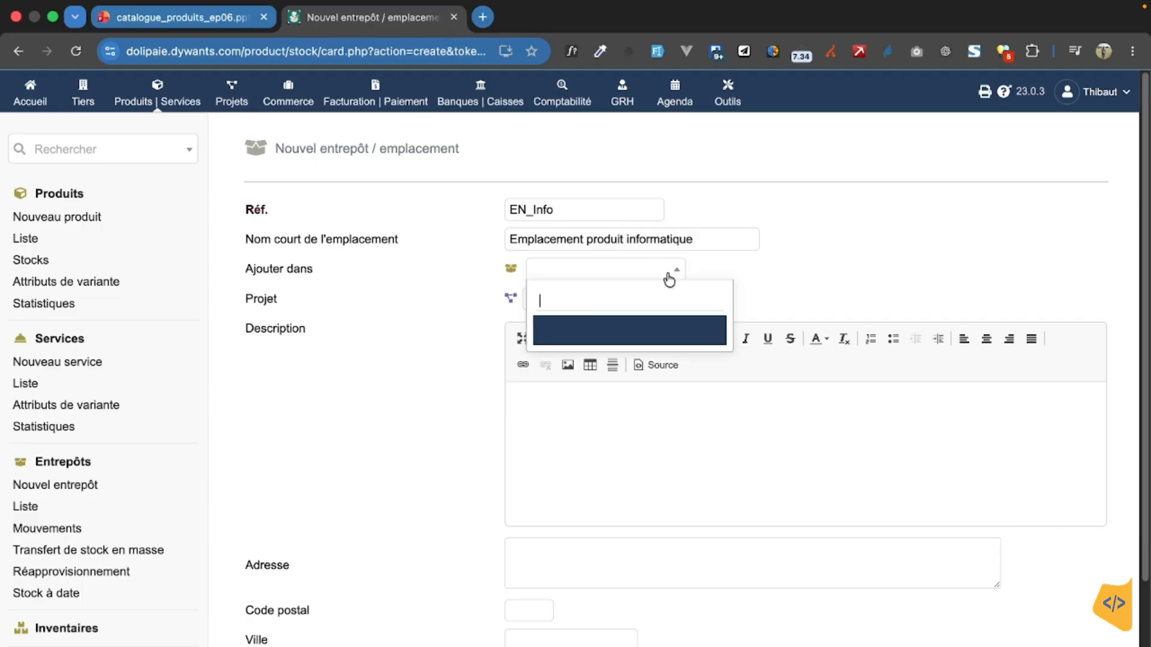
pyautogui.click(811, 263)
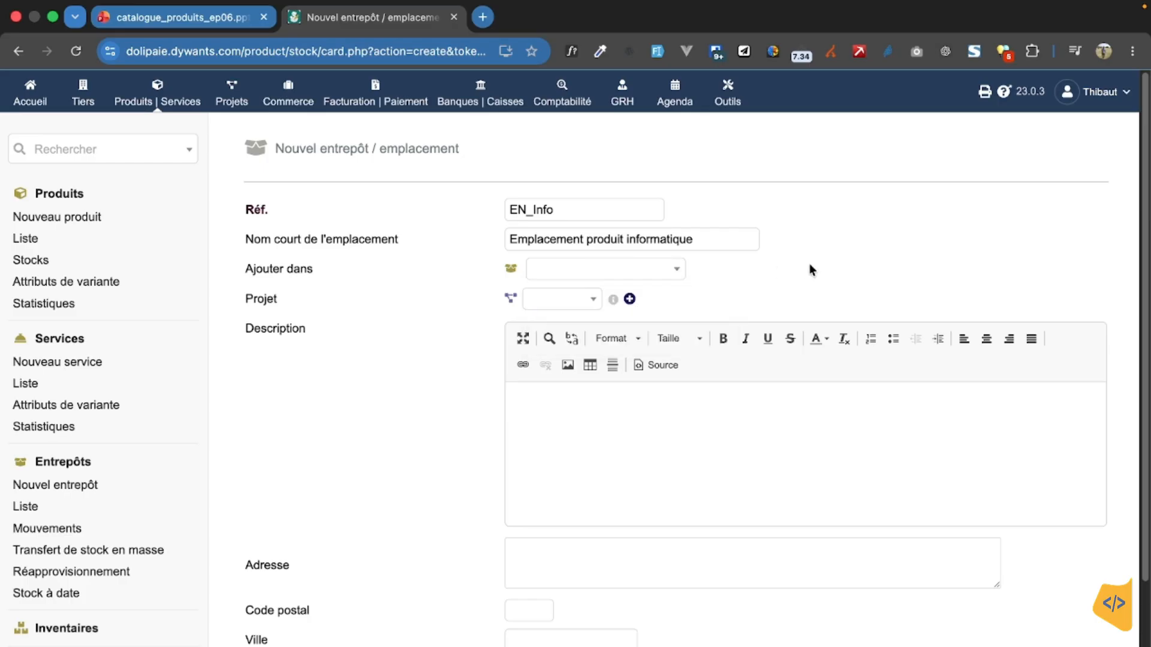
pyautogui.click(677, 277)
pyautogui.click(789, 267)
pyautogui.scroll(-5, 638, 343)
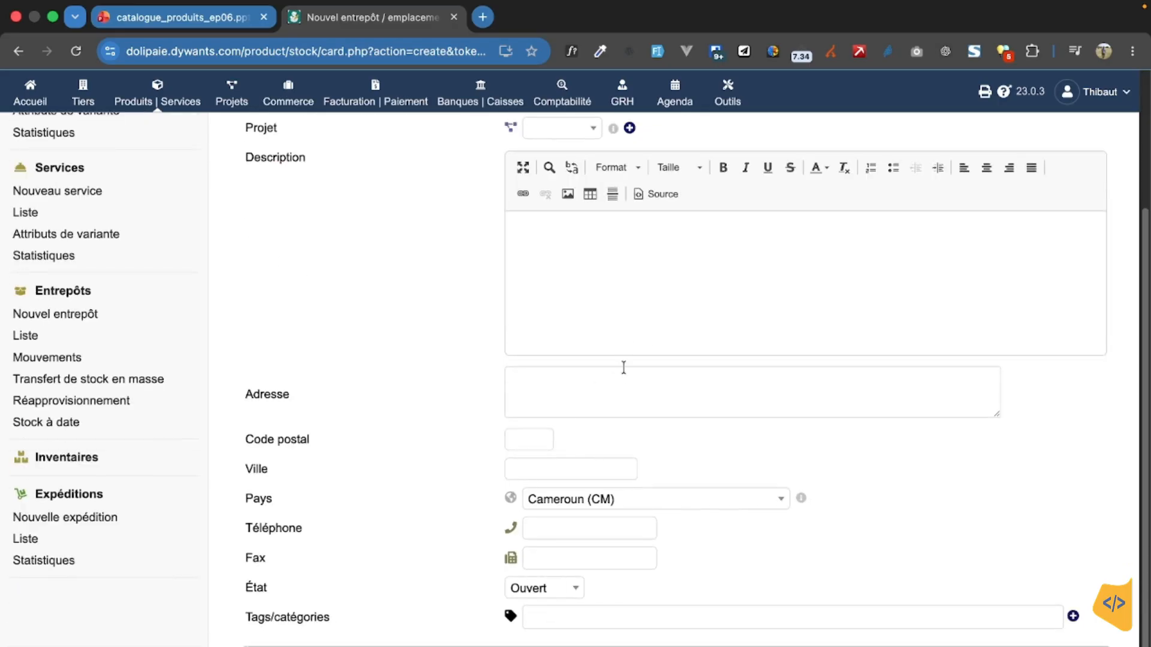
# Step: Leave the warehouse's address and contact fields empty and create the warehouse
pyautogui.click(568, 387)
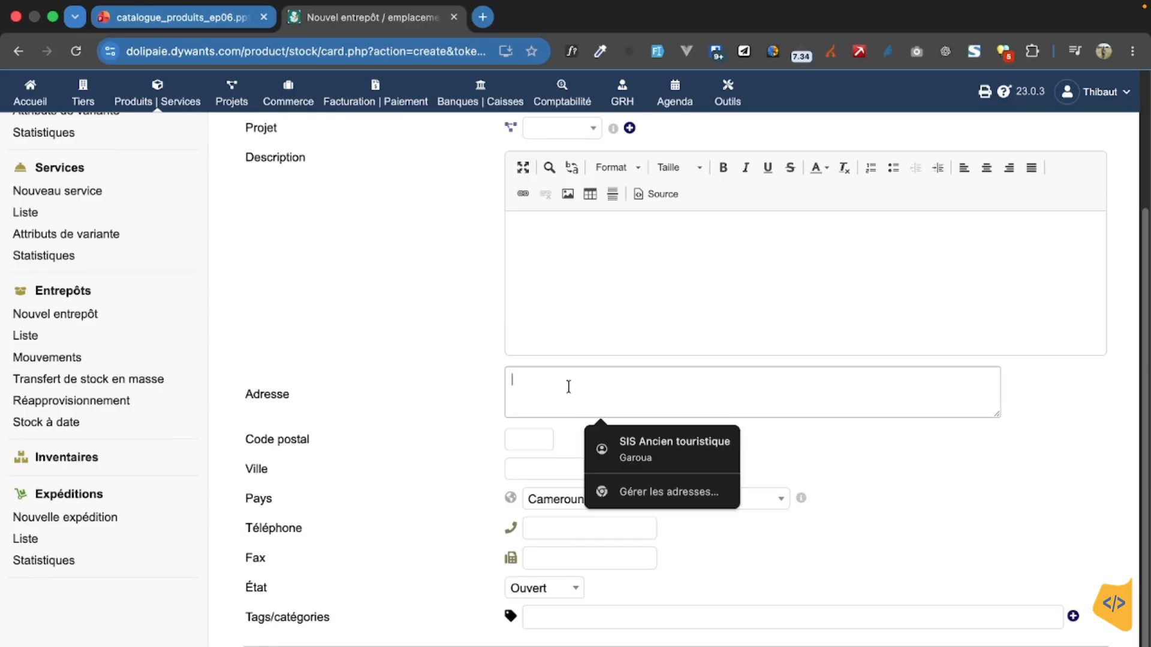
pyautogui.click(530, 462)
pyautogui.click(714, 433)
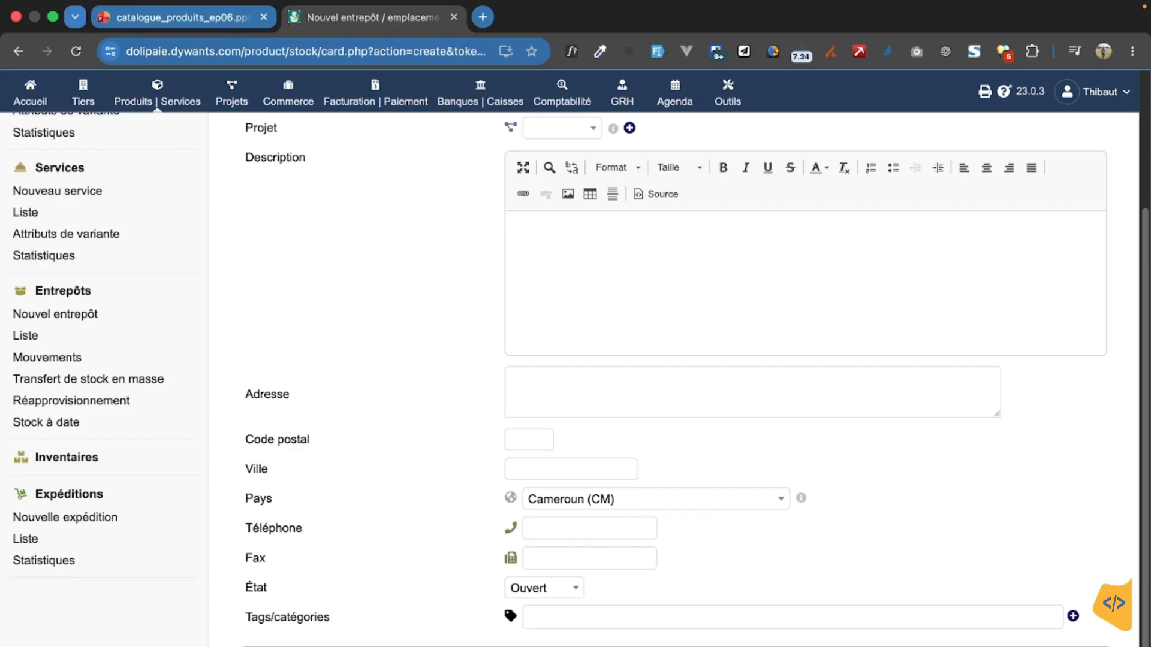
pyautogui.click(654, 646)
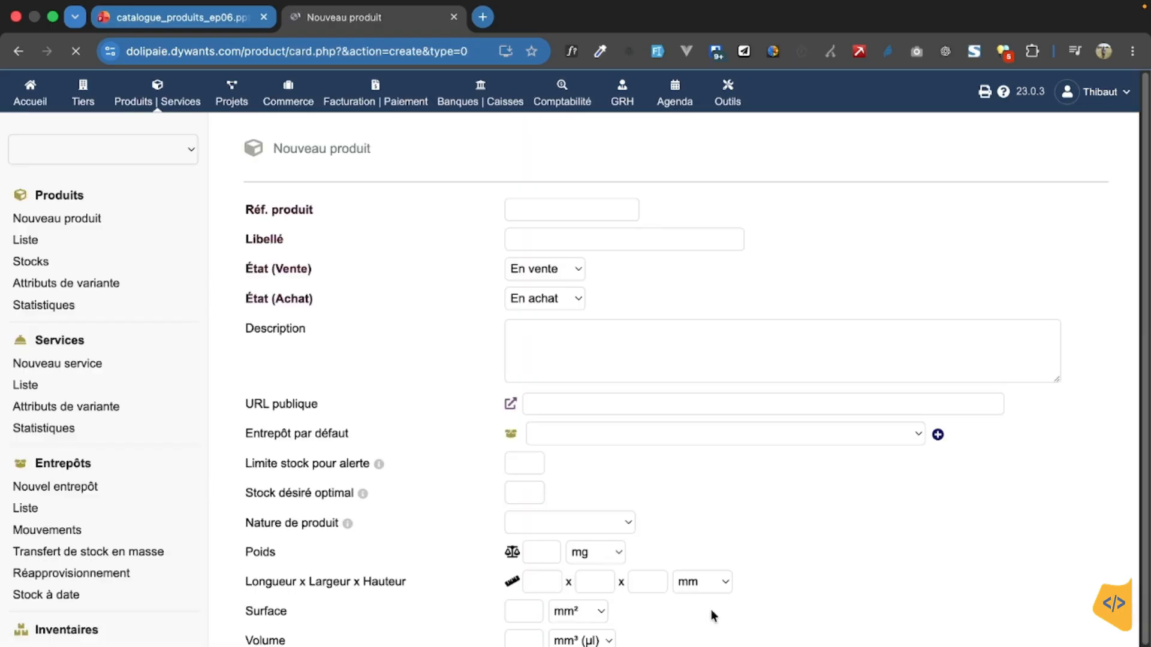
# Step: Choose EN_Info as the new product's default warehouse
pyautogui.click(653, 401)
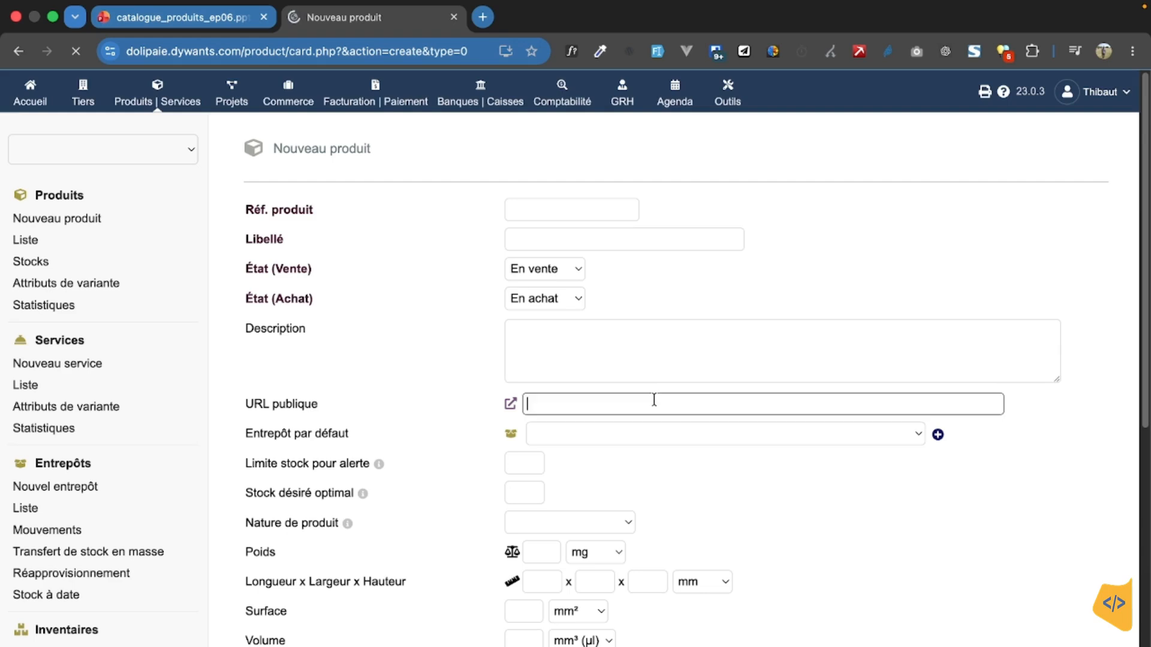
pyautogui.click(654, 434)
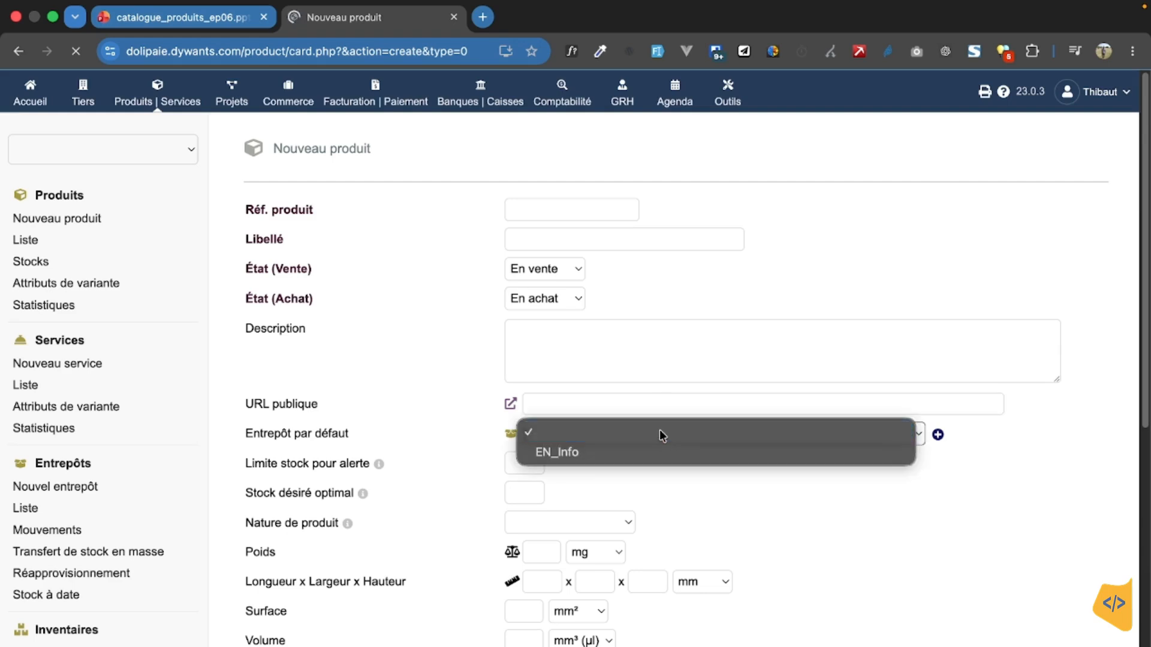
pyautogui.click(655, 435)
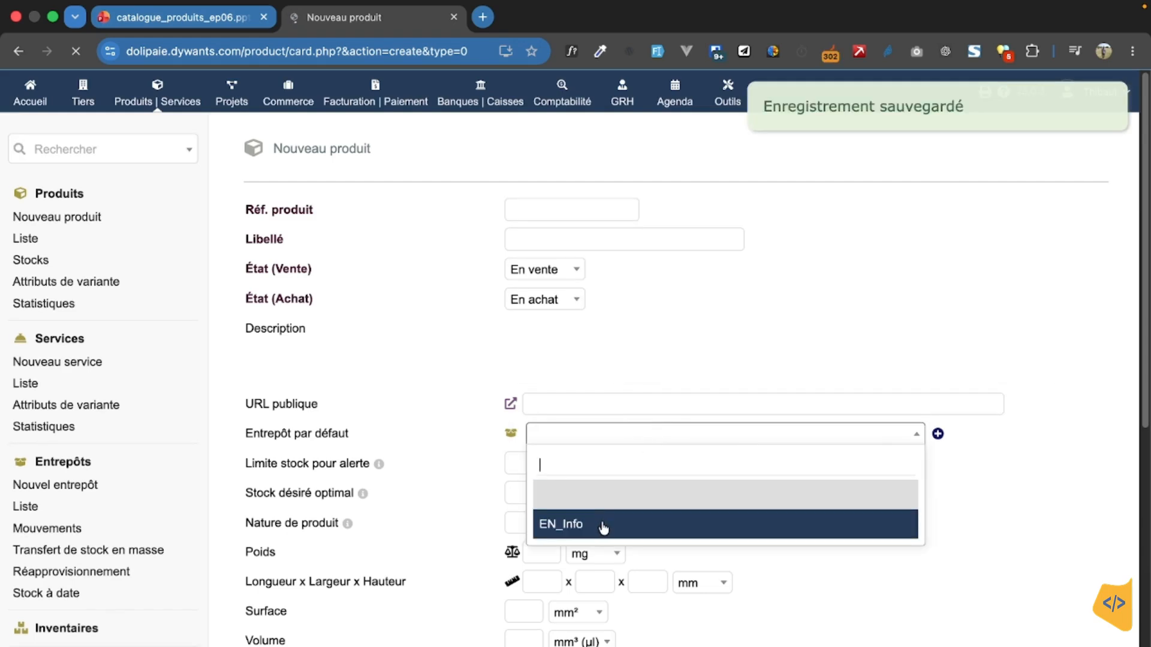
pyautogui.click(604, 527)
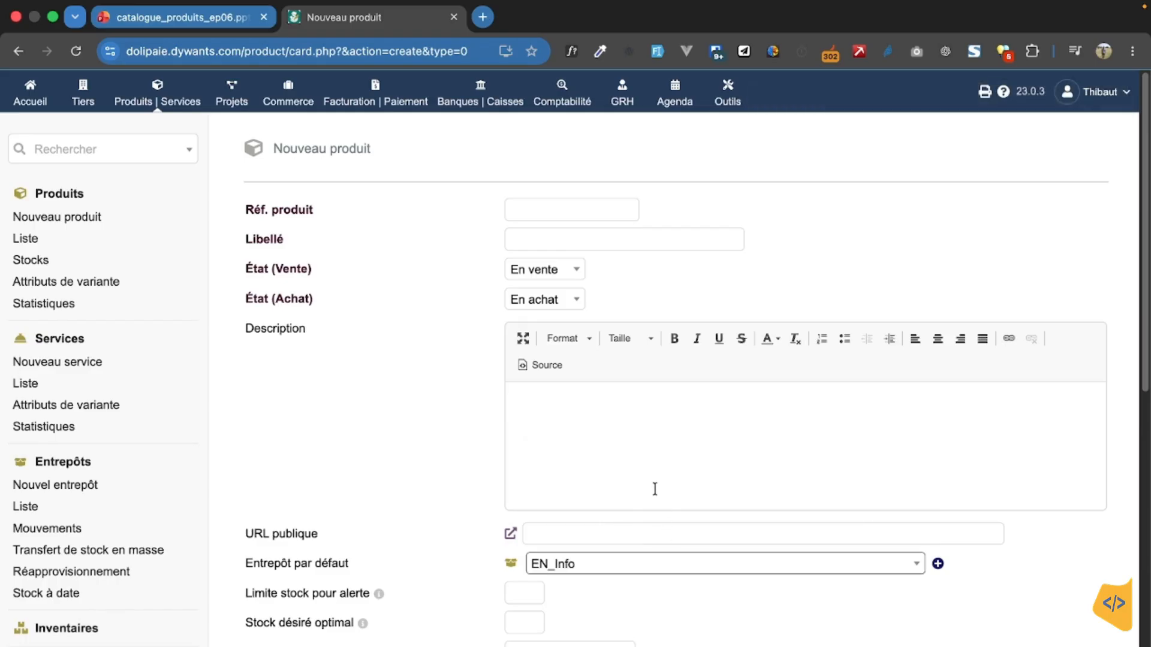
# Step: Enter PROD_INFO_Ord_01 as the product reference
pyautogui.click(561, 213)
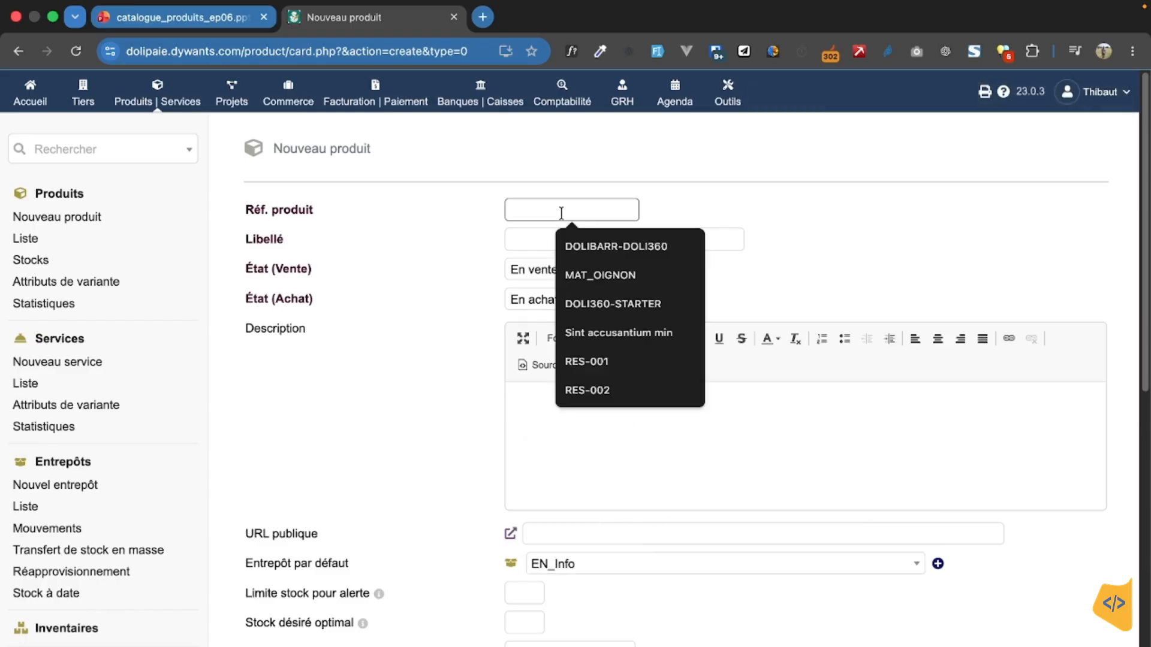
pyautogui.write('PROD_')
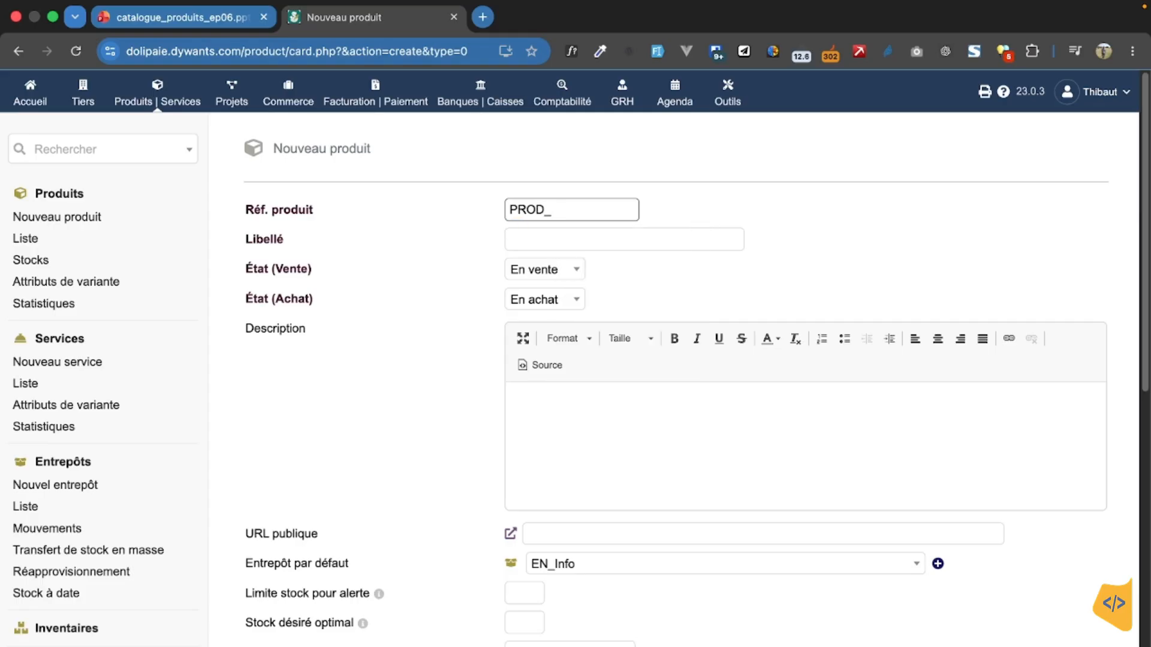
pyautogui.press('capslock')
pyautogui.write('INFO')
pyautogui.write('_Ord_01')
# Step: Enter "Ordinateur complet HP 290 G9" as the product's label
pyautogui.click(558, 239)
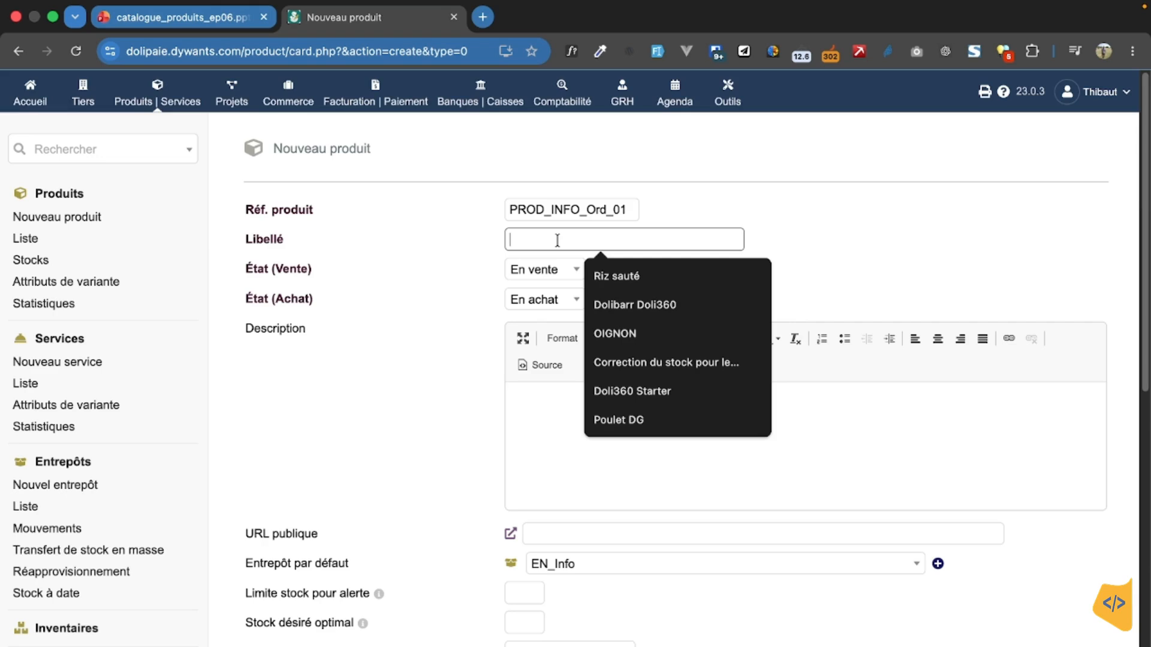
pyautogui.write('HP')
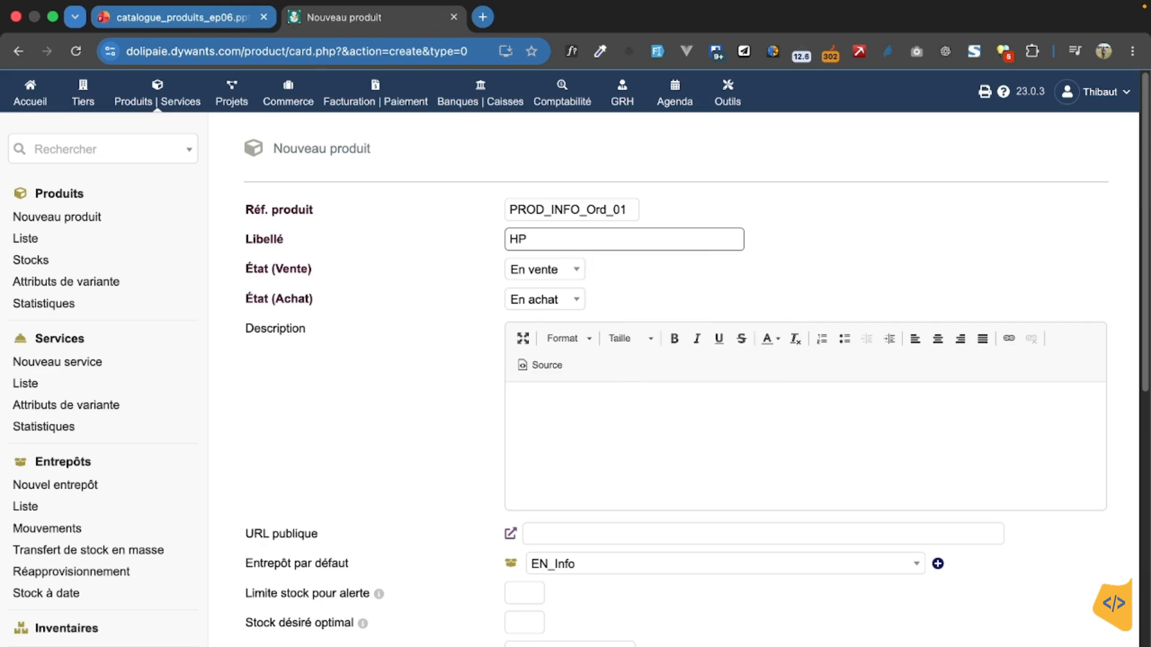
pyautogui.press('BackSpace')
pyautogui.press('BackSpace')
pyautogui.write('Ordinateur cimple')
pyautogui.press('BackSpace')
pyautogui.press('BackSpace')
pyautogui.press('BackSpace')
pyautogui.press('BackSpace')
pyautogui.write('omplet')
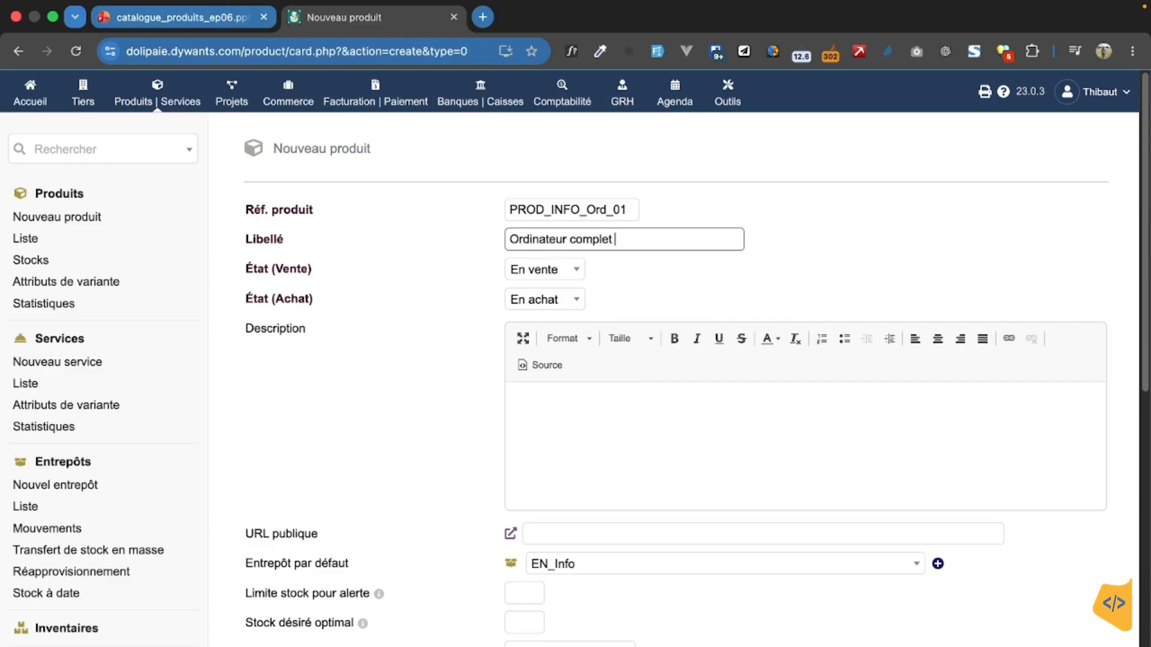
pyautogui.write(' HP 290 G9')
pyautogui.click(717, 265)
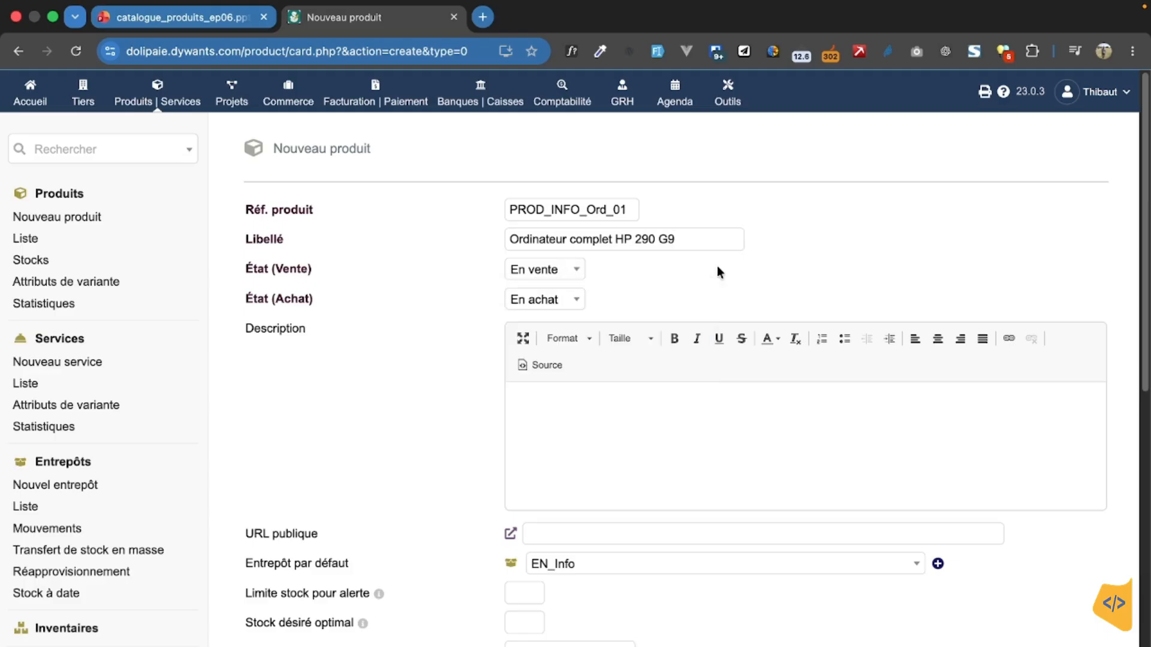
# Step: Keep the product's sale and purchase states at En vente and En achat, and enter "l;sdl" as placeholder description text
pyautogui.click(576, 300)
pyautogui.click(709, 269)
pyautogui.write('clskf;lsf;lf.sdl')
pyautogui.press('BackSpace')
pyautogui.press('BackSpace')
pyautogui.press('BackSpace')
pyautogui.press('BackSpace')
pyautogui.press('BackSpace')
pyautogui.press('BackSpace')
pyautogui.press('BackSpace')
pyautogui.press('BackSpace')
pyautogui.press('BackSpace')
pyautogui.press('BackSpace')
pyautogui.press('BackSpace')
pyautogui.press('BackSpace')
pyautogui.press('BackSpace')
pyautogui.press('BackSpace')
pyautogui.press('BackSpace')
pyautogui.press('BackSpace')
pyautogui.write('l;sd')
# Step: Set the product's stock alert limit to 2 and its optimal desired stock to 5
pyautogui.scroll(-3, 650, 437)
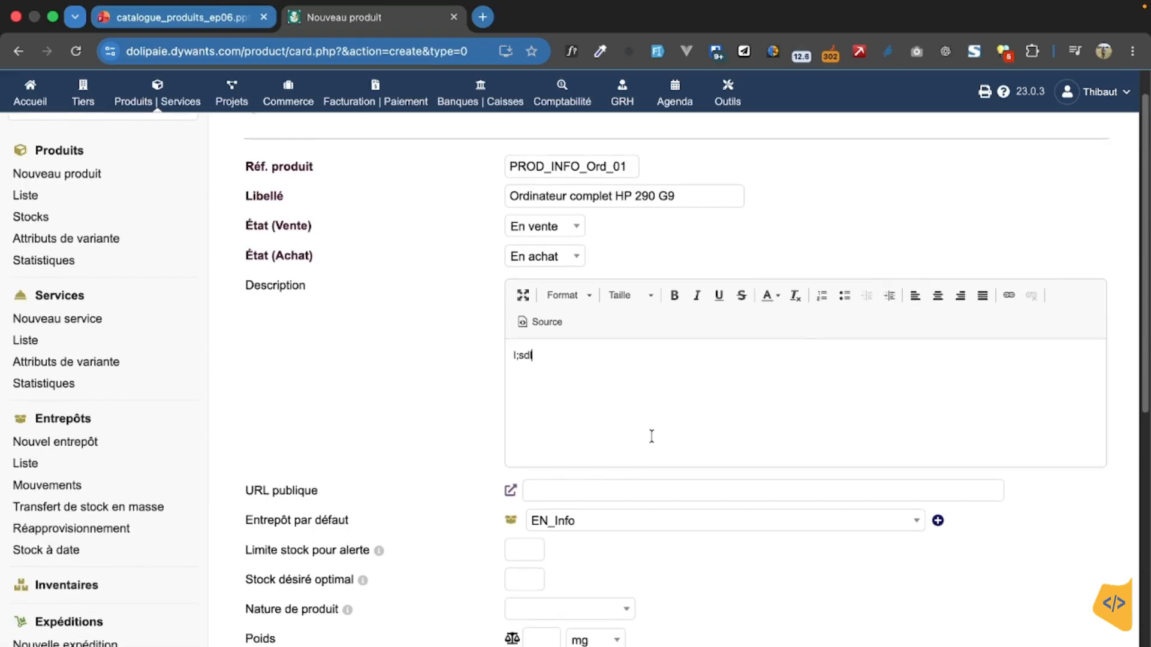
pyautogui.scroll(-4, 647, 502)
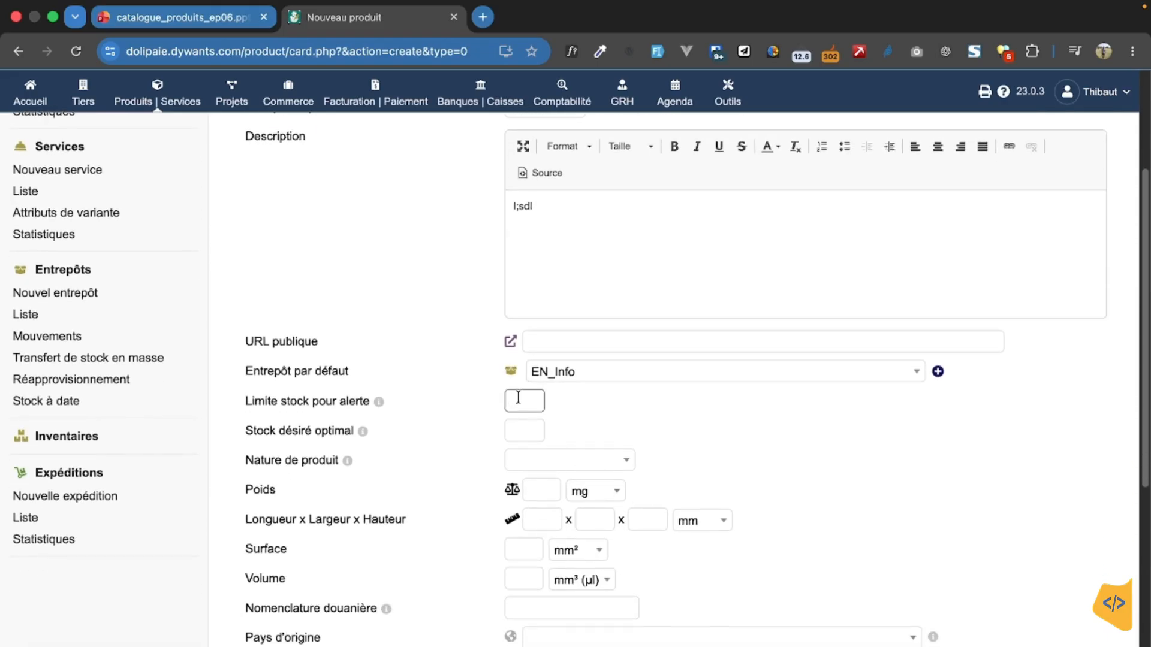
pyautogui.write('2')
pyautogui.click(520, 432)
pyautogui.write('5')
# Step: Set the product's nature to Produit manufacturé, leaving the weight, dimensions, origin and note fields empty
pyautogui.click(614, 466)
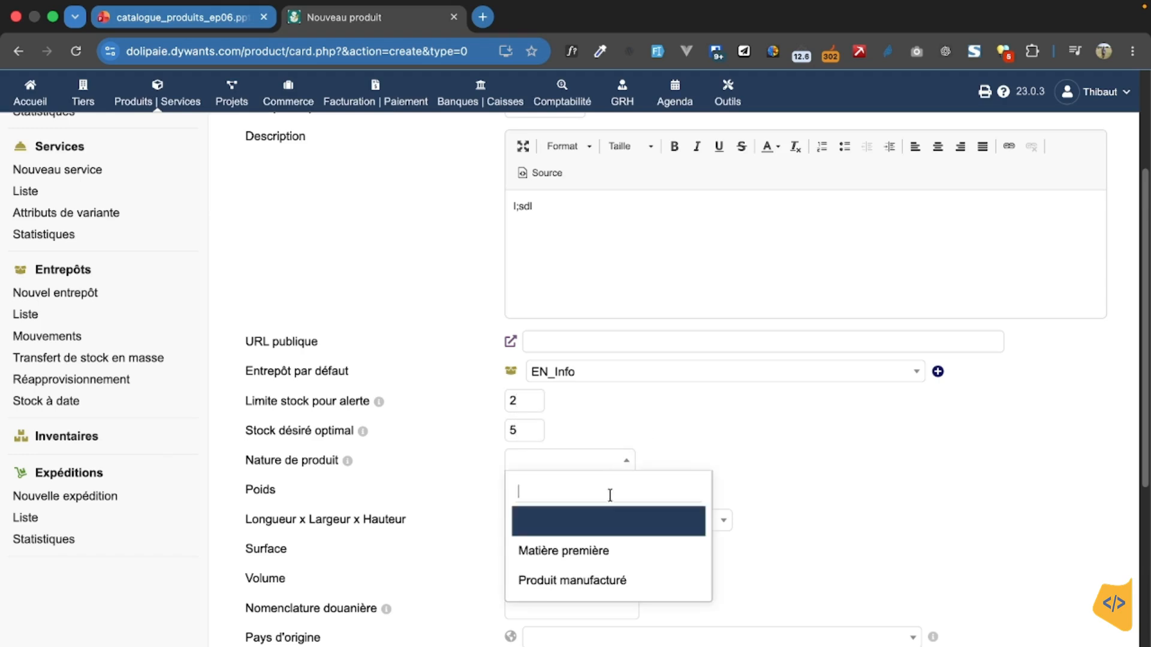
pyautogui.click(598, 584)
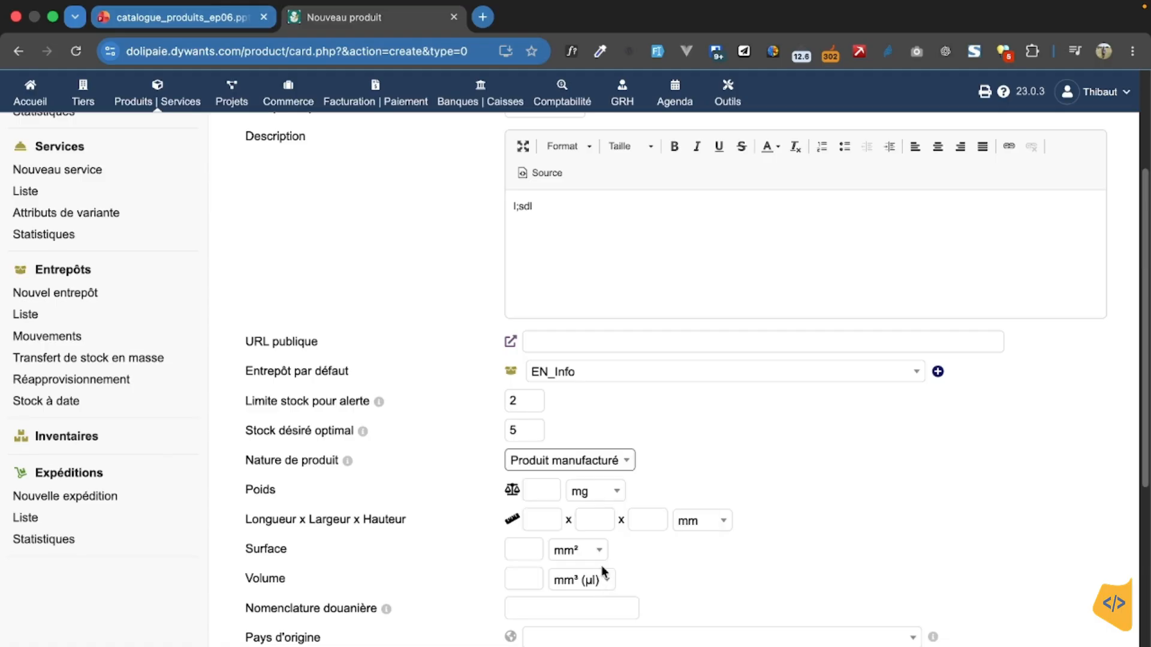
pyautogui.scroll(-3, 731, 491)
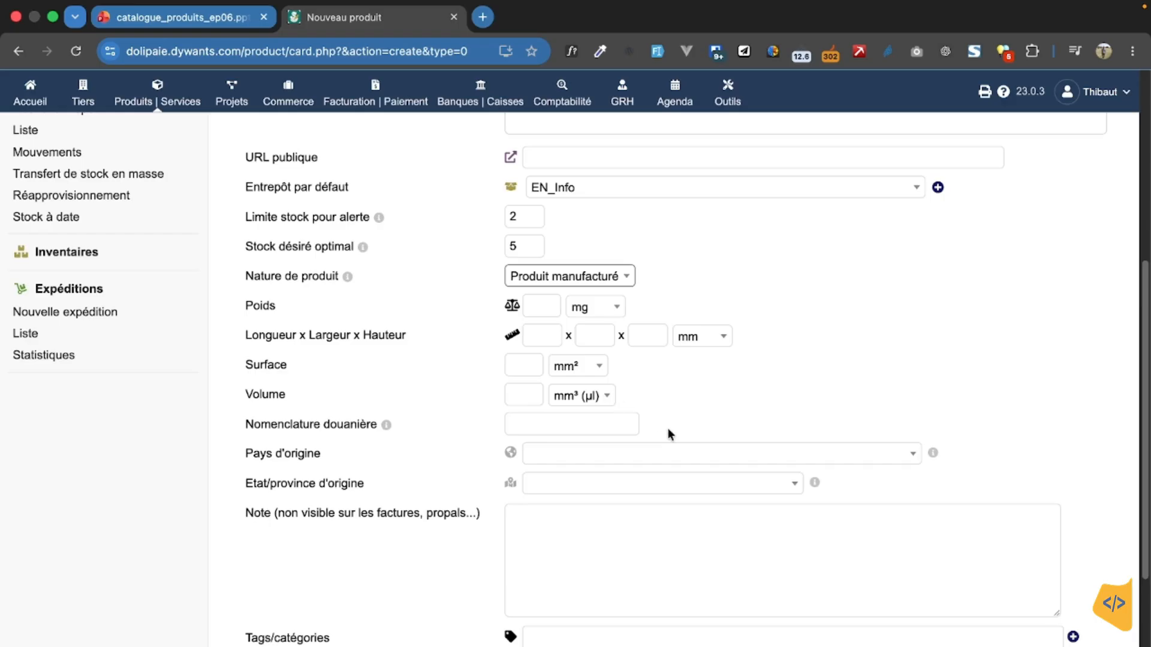
pyautogui.scroll(-1, 668, 428)
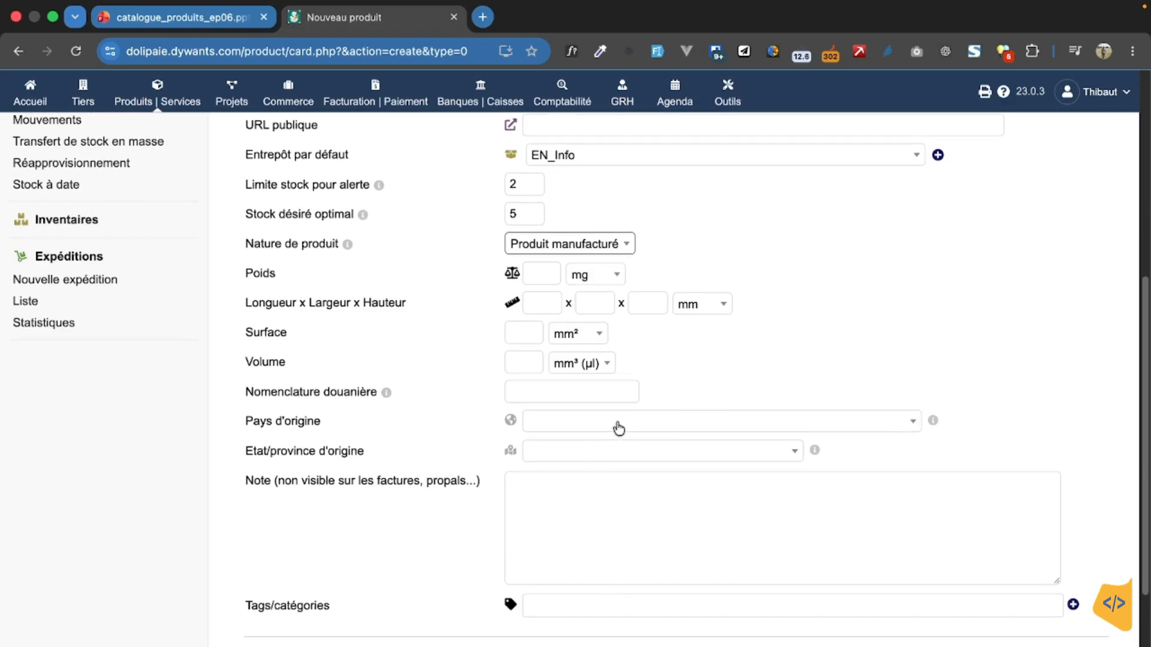
pyautogui.click(614, 459)
pyautogui.click(609, 517)
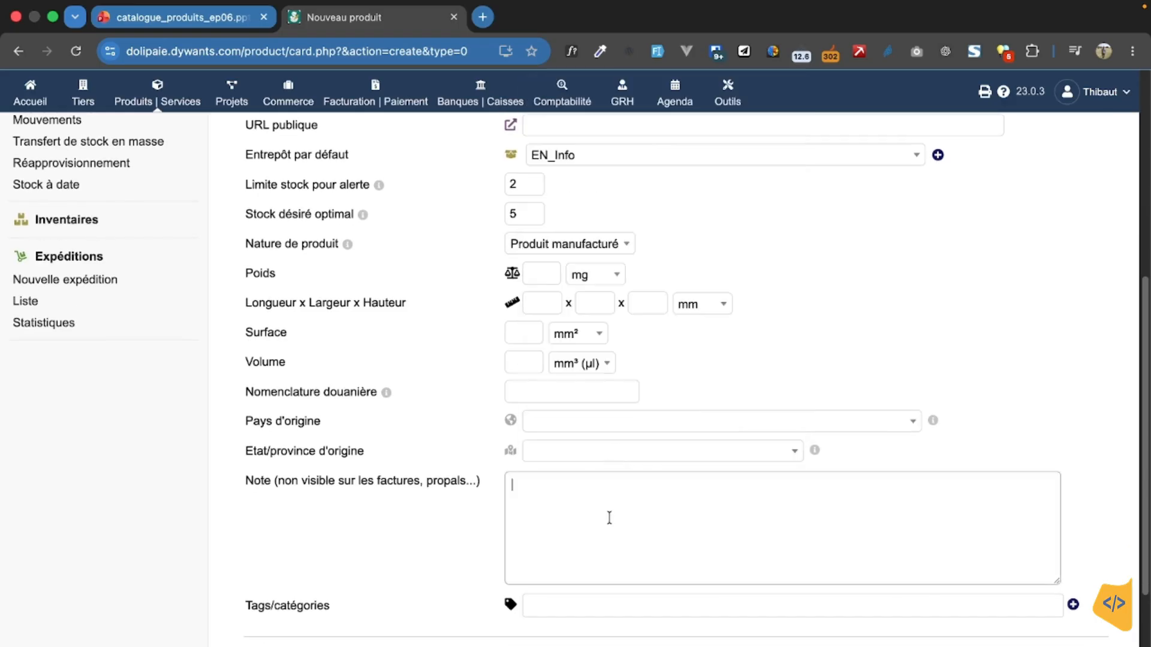
# Step: Assign the Materiel informatique tag to the product
pyautogui.scroll(-5, 609, 514)
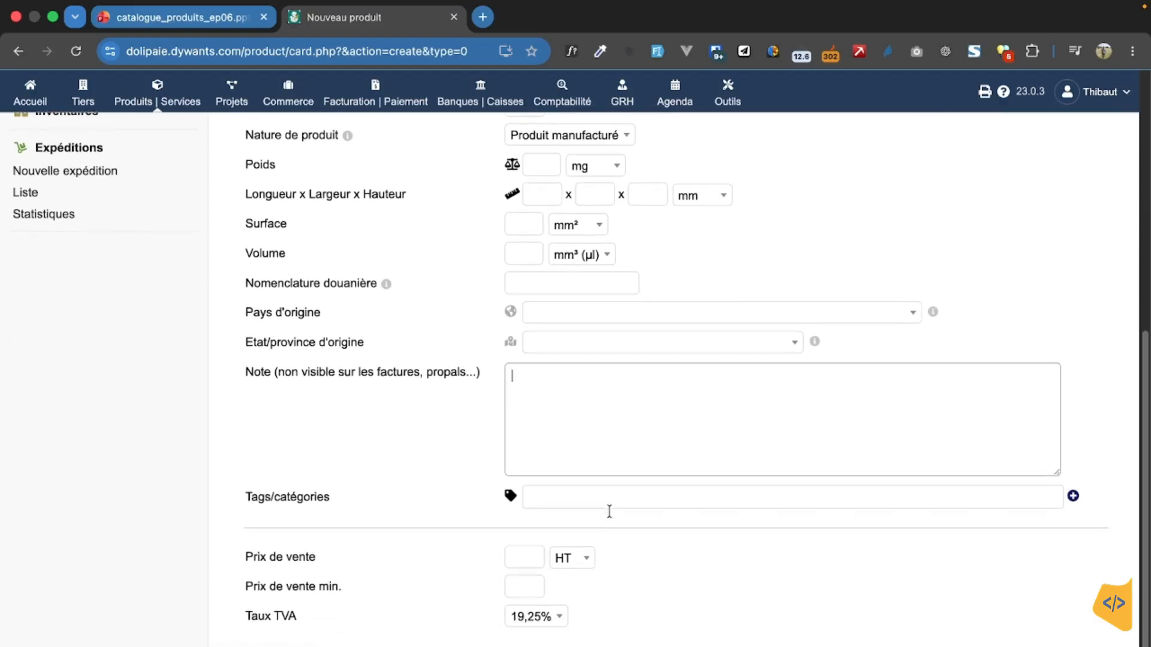
pyautogui.click(588, 423)
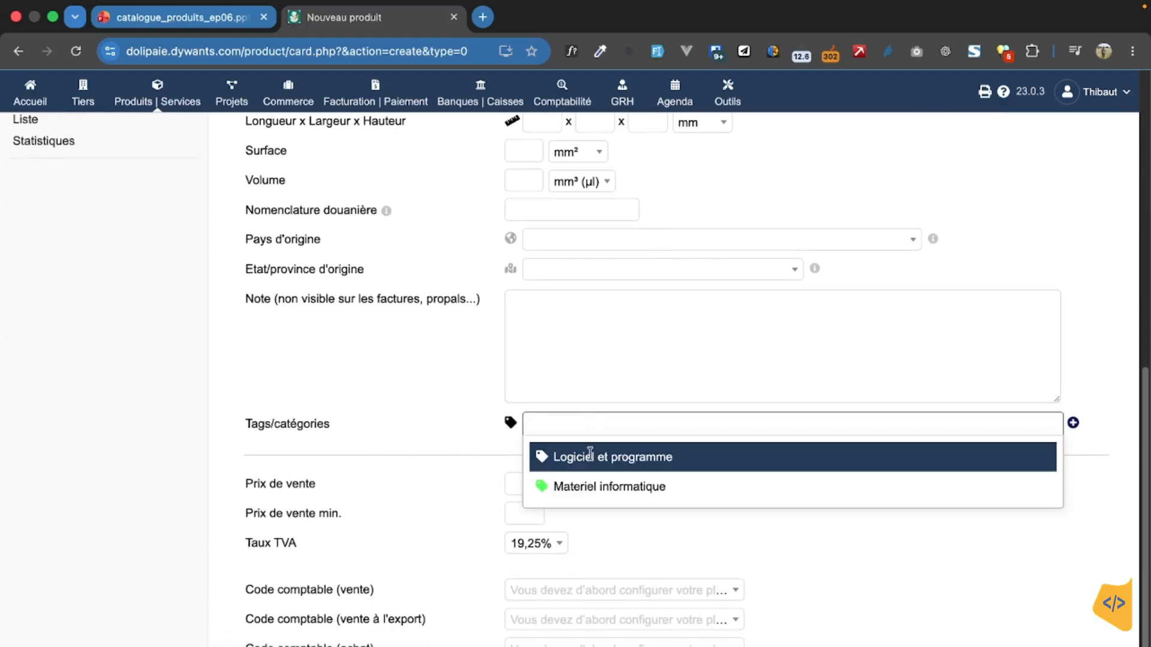
pyautogui.click(596, 490)
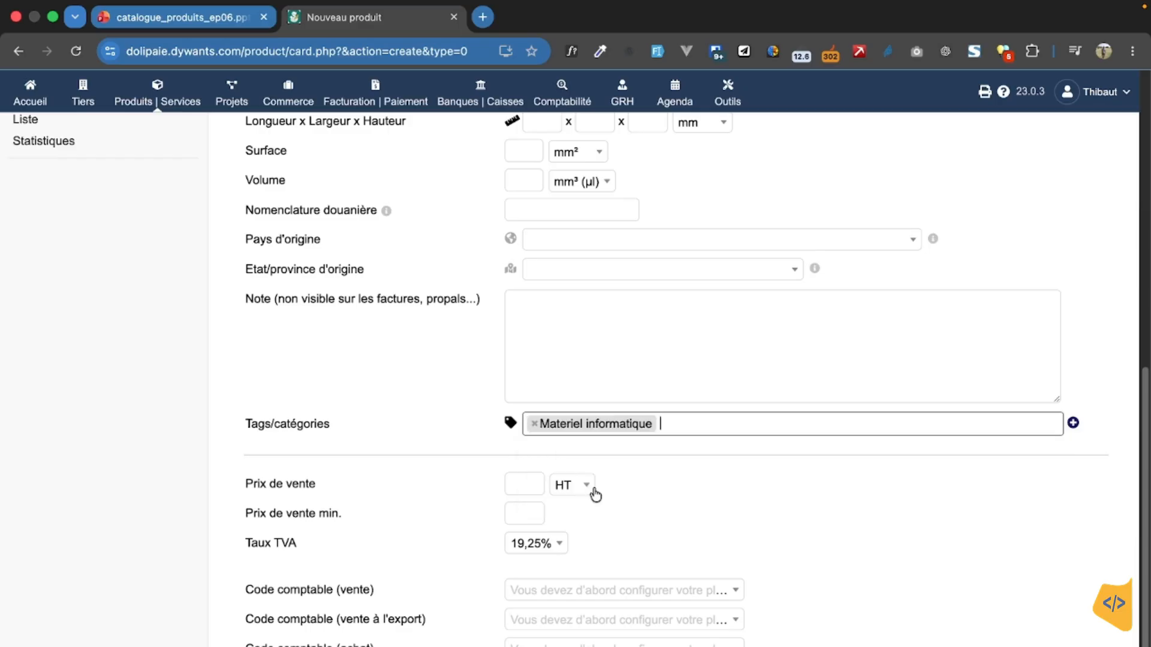
pyautogui.scroll(-1, 597, 487)
pyautogui.scroll(-2, 596, 486)
# Step: Set the selling price to 450000 HT and the minimum selling price to 430000, and create the product
pyautogui.click(523, 425)
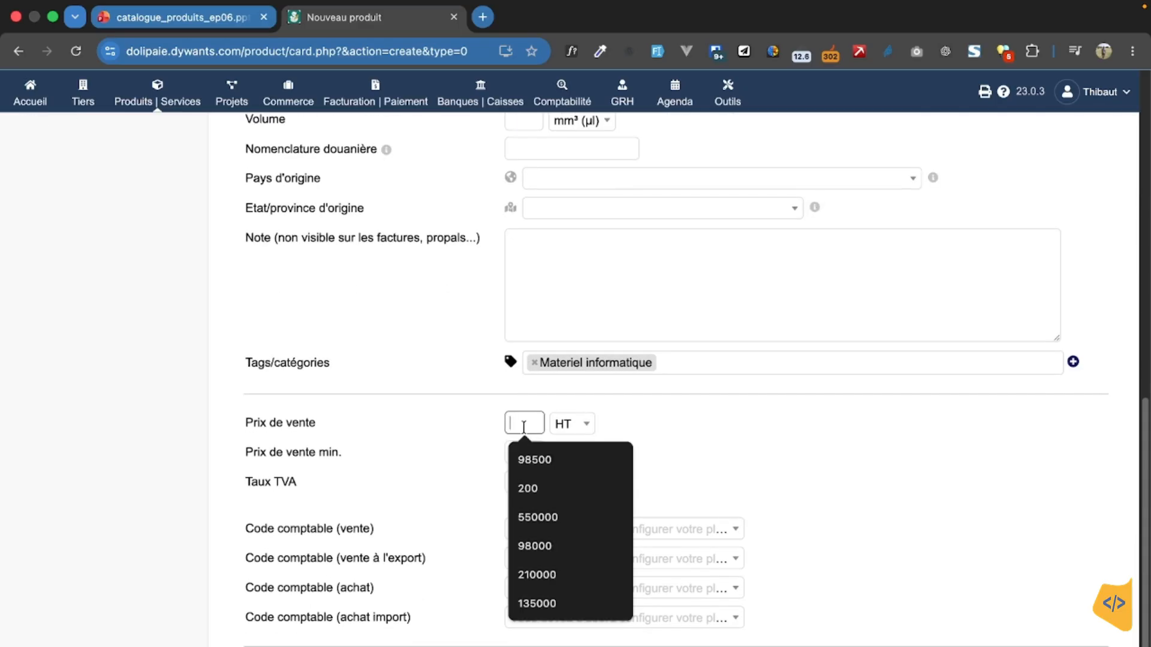
pyautogui.write('650000')
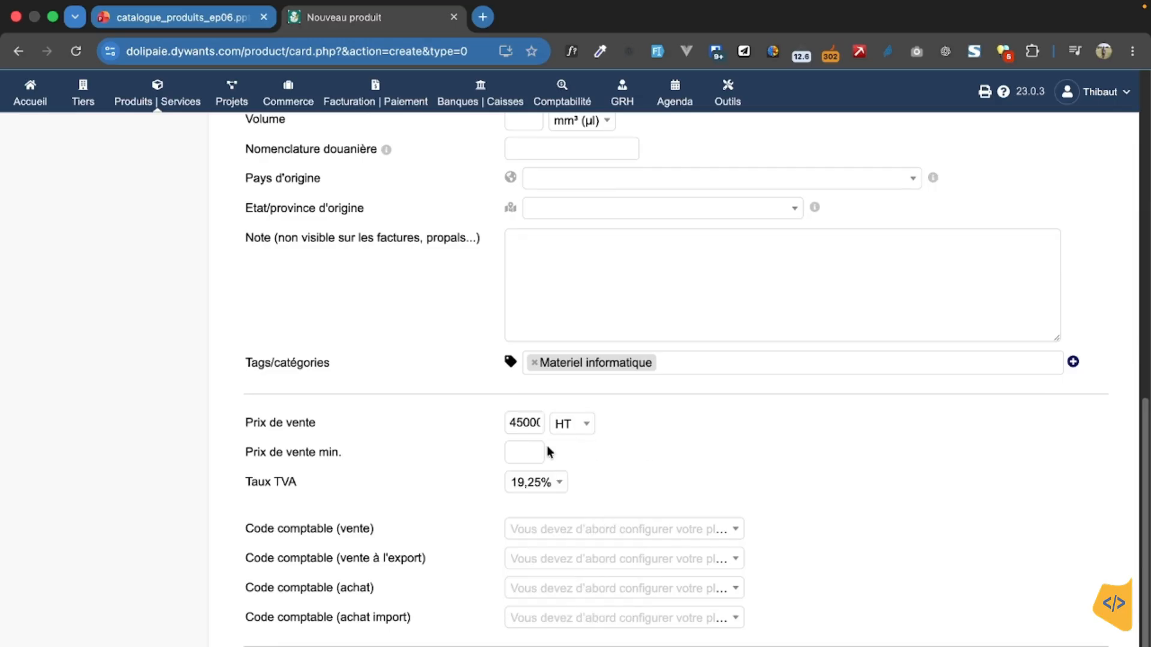
pyautogui.click(531, 449)
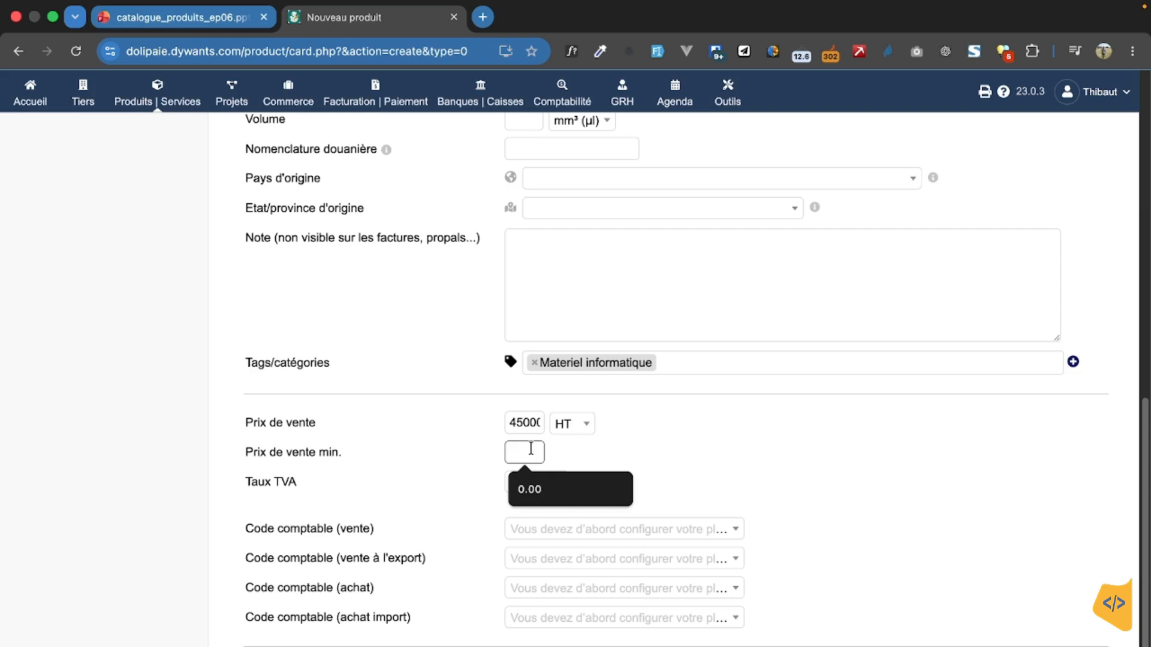
pyautogui.write('4')
pyautogui.write('30')
pyautogui.write('000')
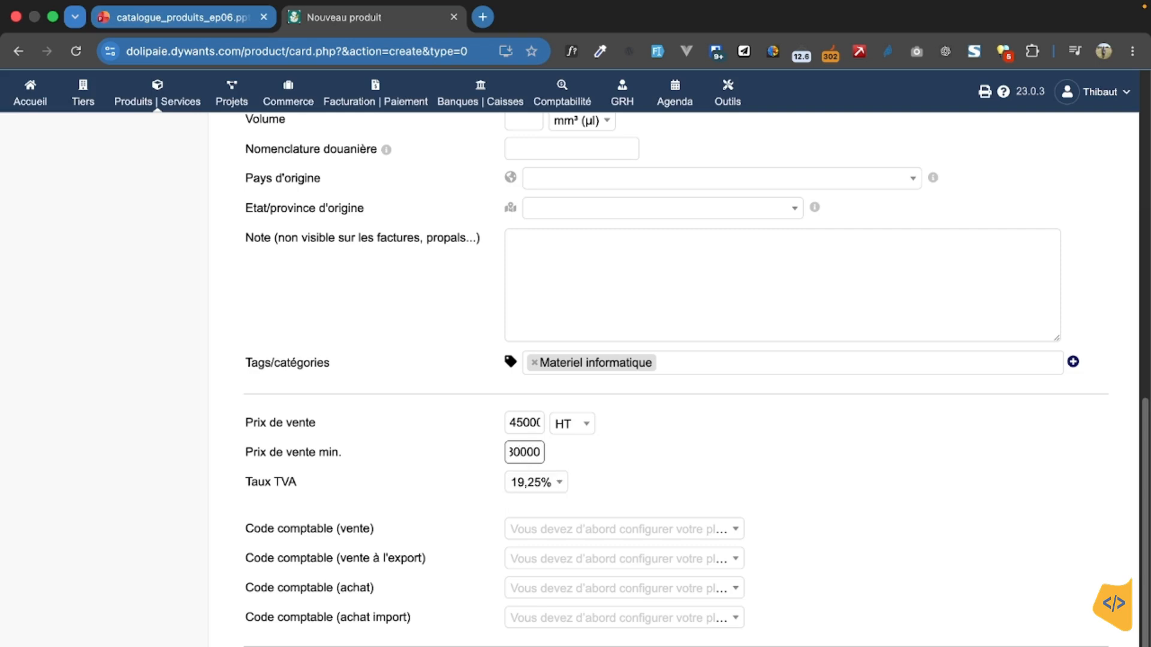
pyautogui.click(810, 475)
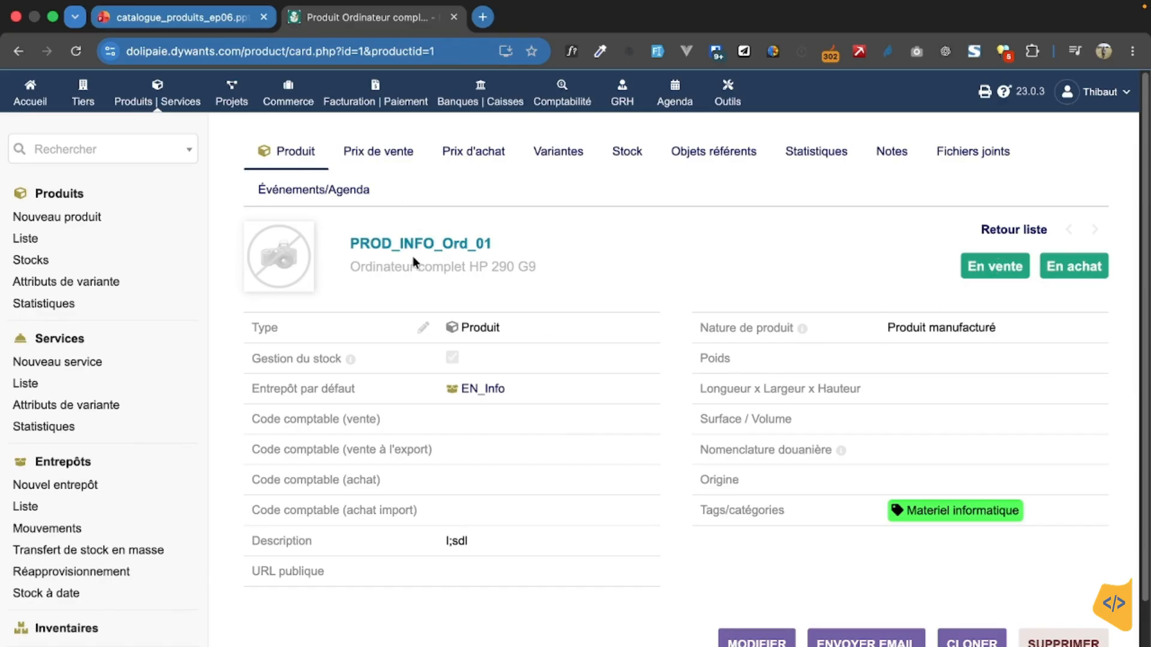
# Step: Examine the product's selling prices, their history and the option to modify the default price
pyautogui.click(393, 156)
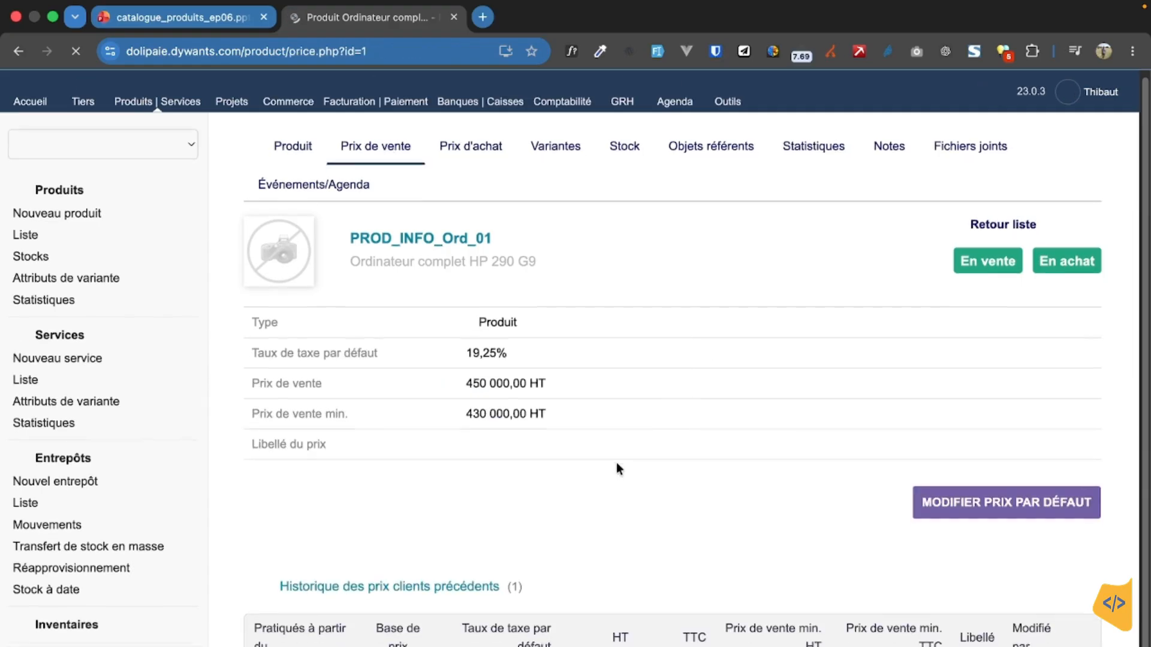
pyautogui.scroll(-2, 616, 468)
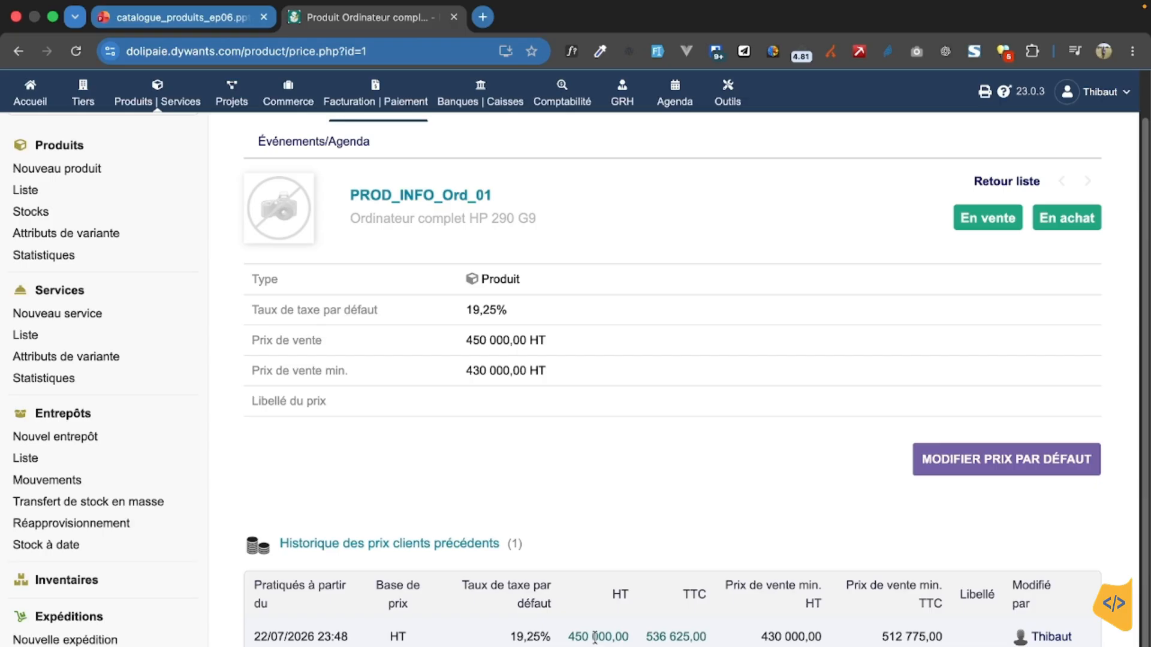
pyautogui.click(986, 472)
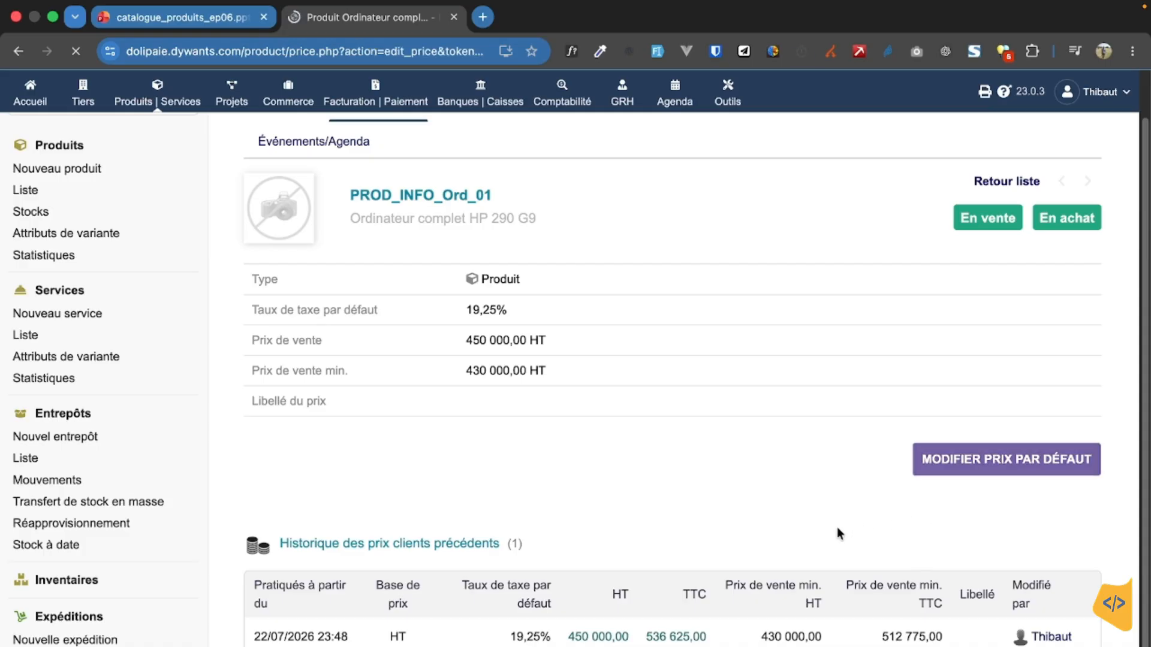
pyautogui.scroll(-3, 713, 518)
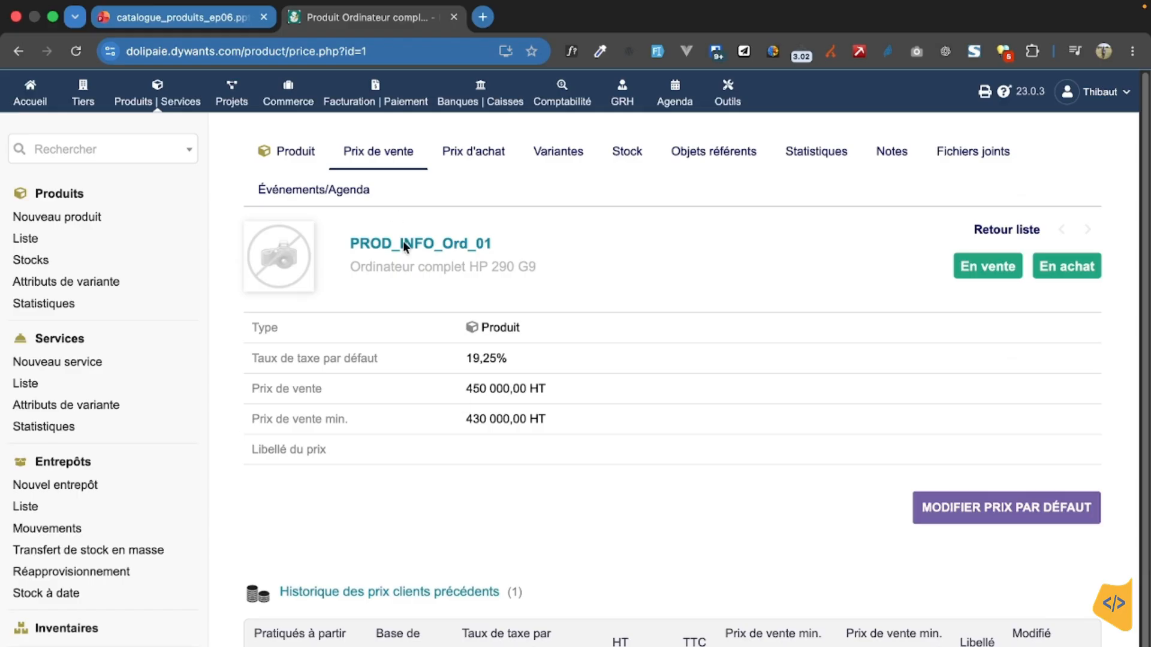
# Step: Go to the product's purchase prices and open the form for adding a purchase price
pyautogui.click(477, 154)
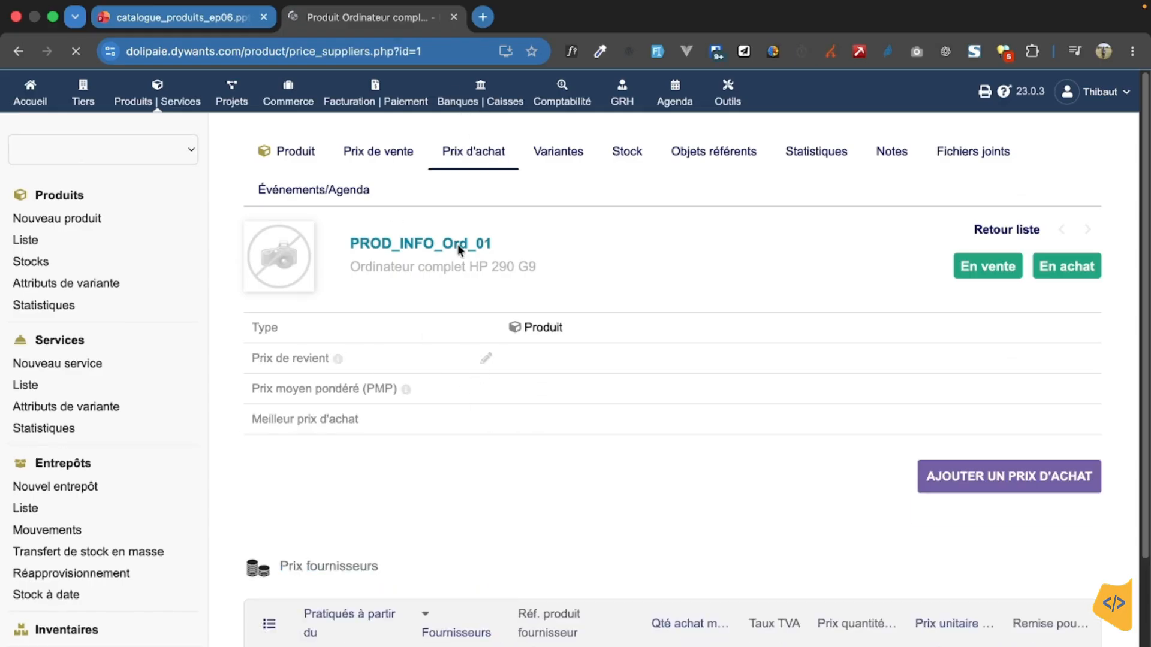
pyautogui.scroll(-3, 544, 312)
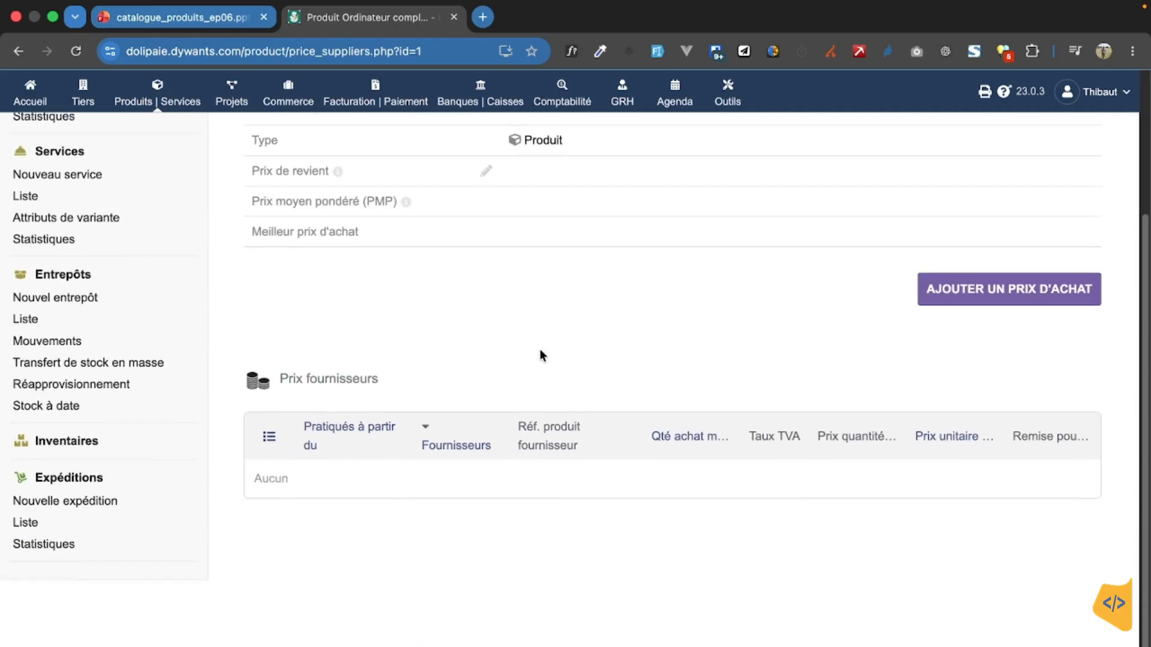
pyautogui.click(1006, 296)
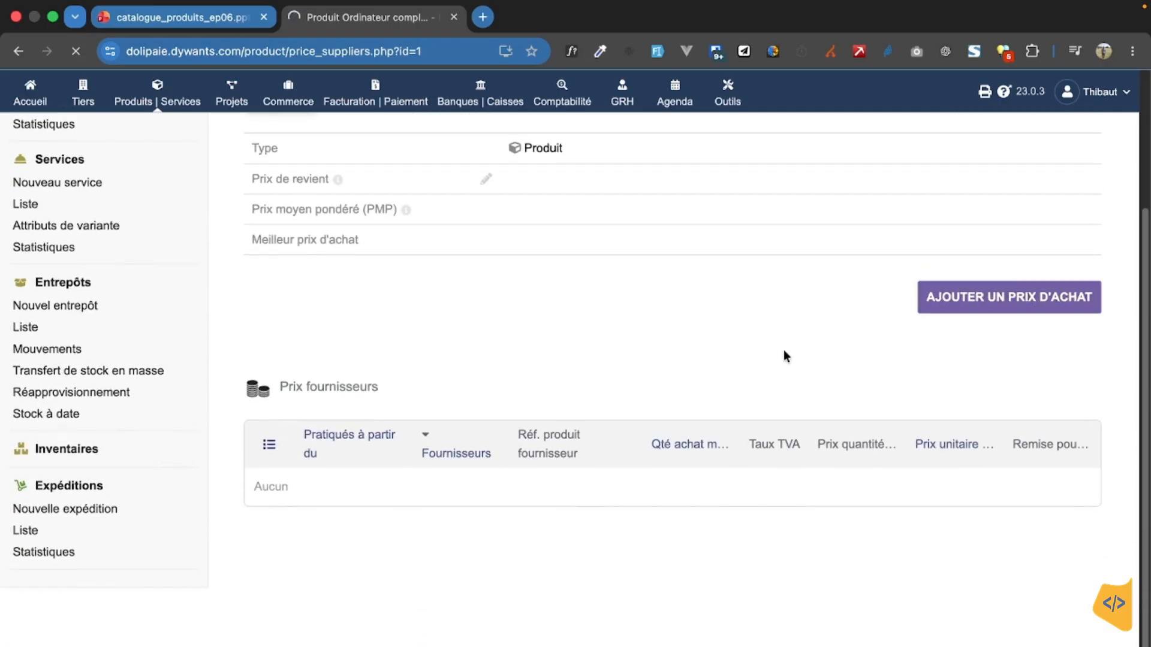
# Step: Choose CamPay SAS as the supplier of the purchase price and enter HP290_G9 as the supplier product reference
pyautogui.scroll(-1, 564, 456)
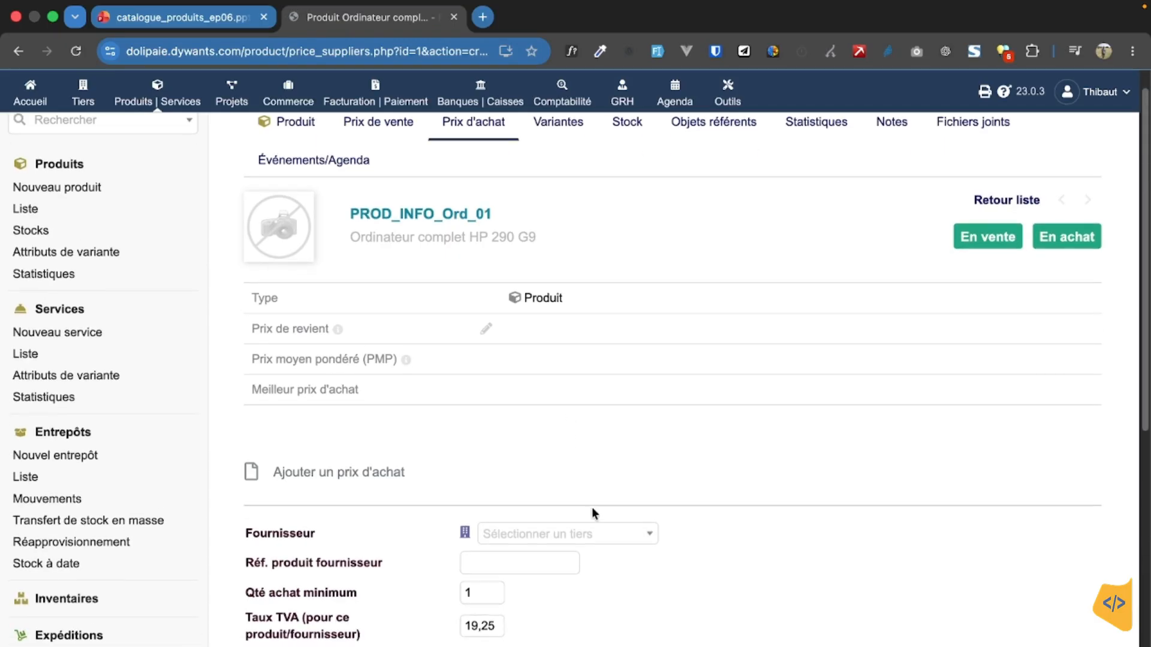
pyautogui.click(606, 536)
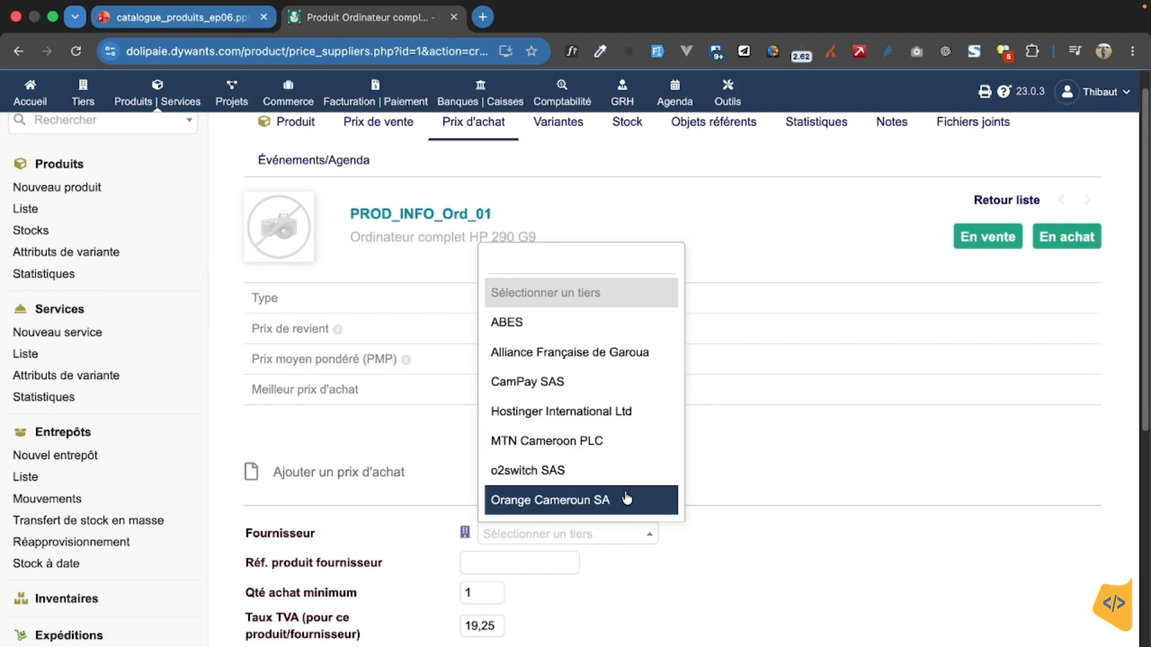
pyautogui.click(621, 384)
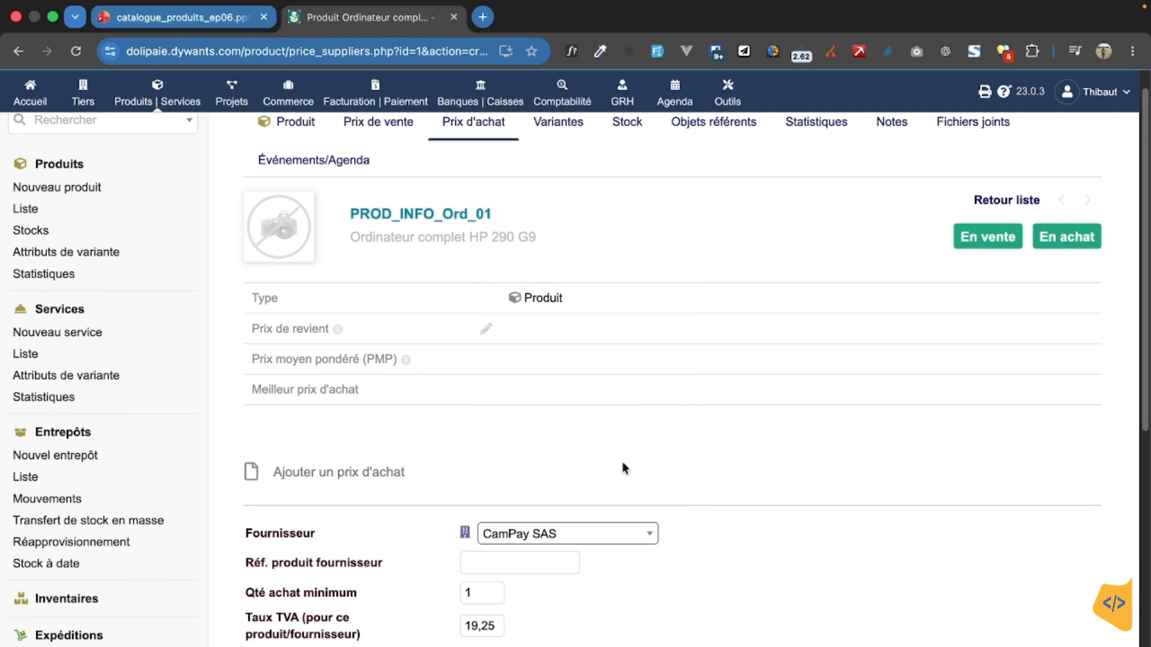
pyautogui.scroll(-4, 622, 461)
pyautogui.click(520, 355)
pyautogui.write('H')
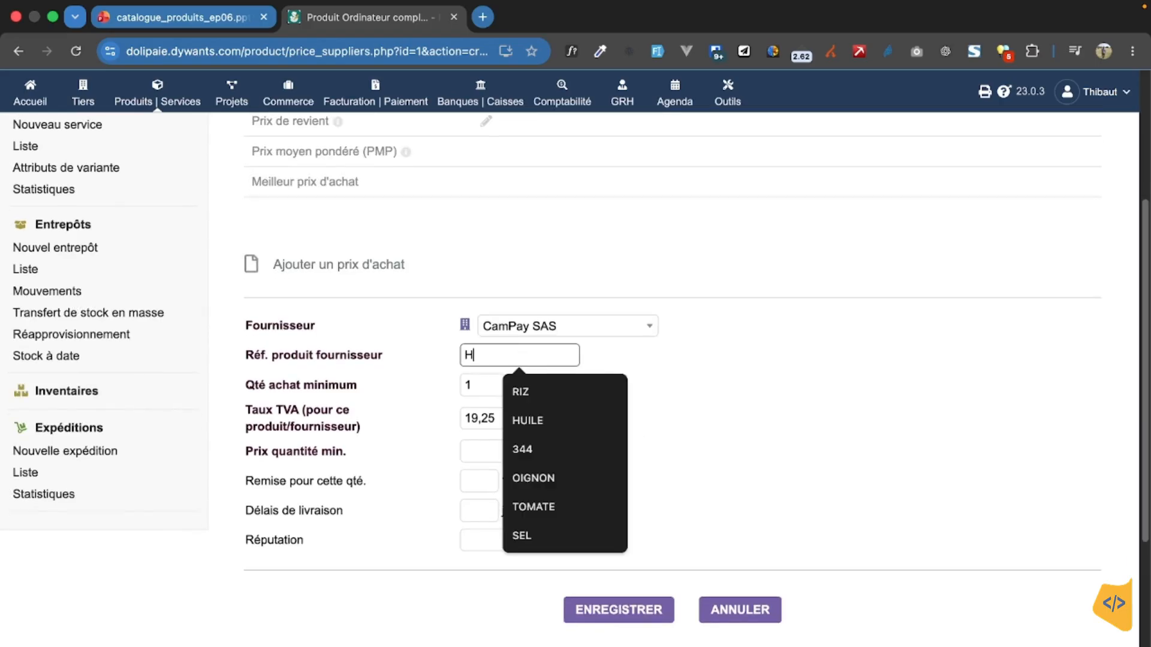
pyautogui.write('P@()')
pyautogui.press('BackSpace')
pyautogui.press('BackSpace')
pyautogui.press('BackSpace')
pyautogui.write('2')
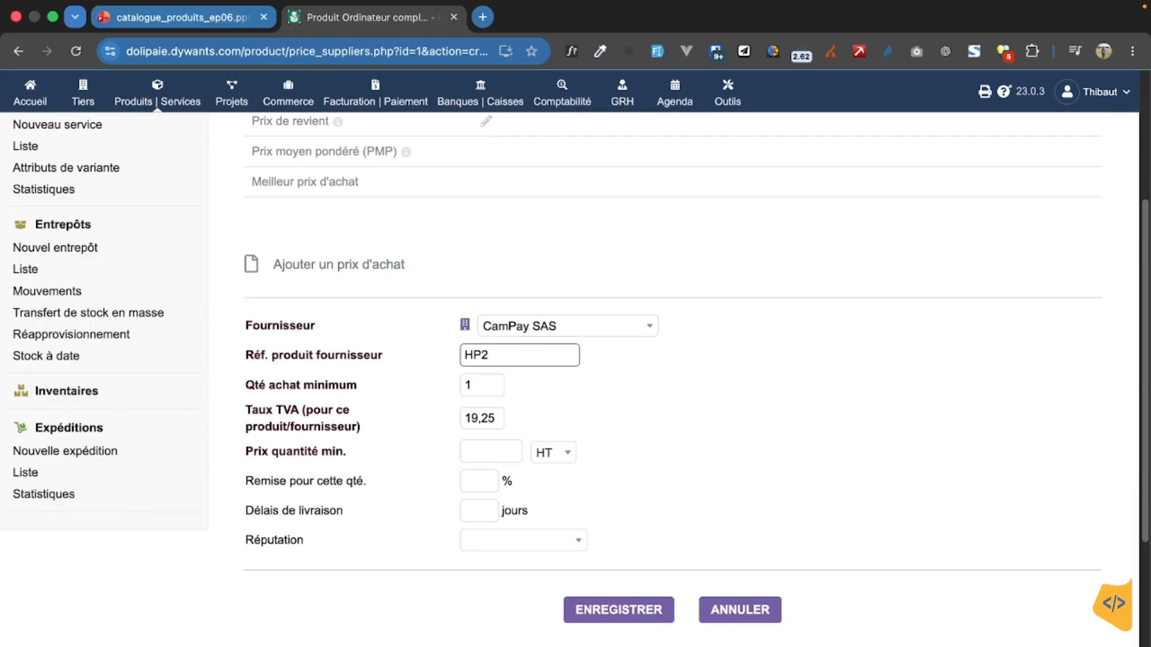
pyautogui.write('90_G9')
# Step: Set the minimum quantity price to 400000 HT and the reputation to Favori, and save the purchase price
pyautogui.click(485, 456)
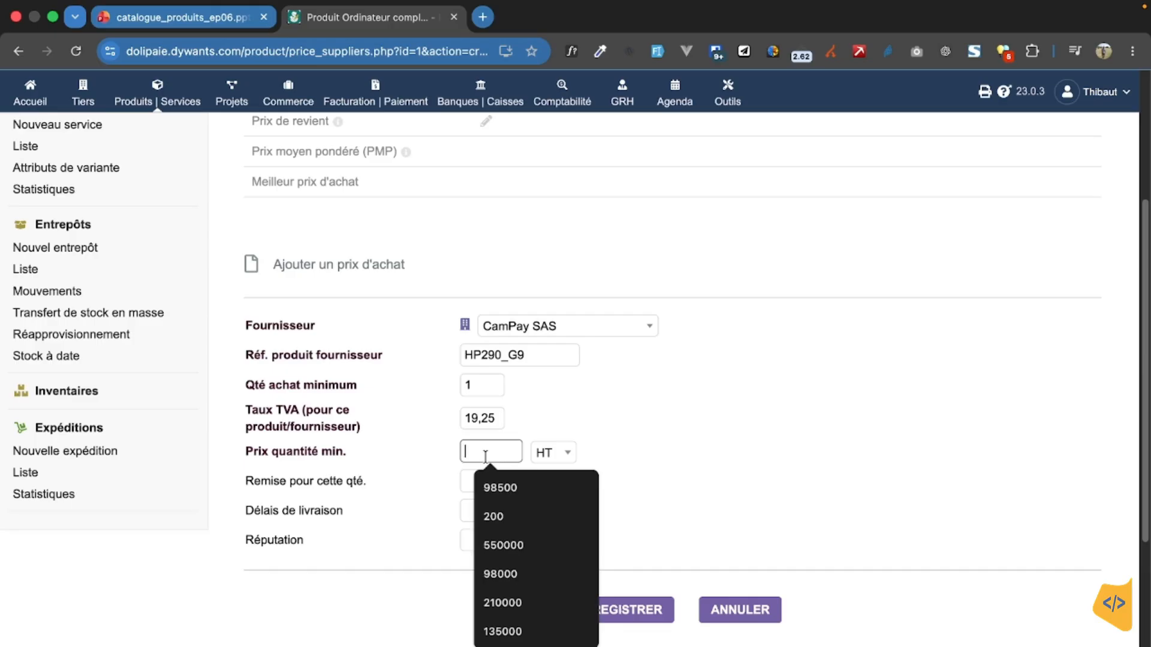
pyautogui.write('400000')
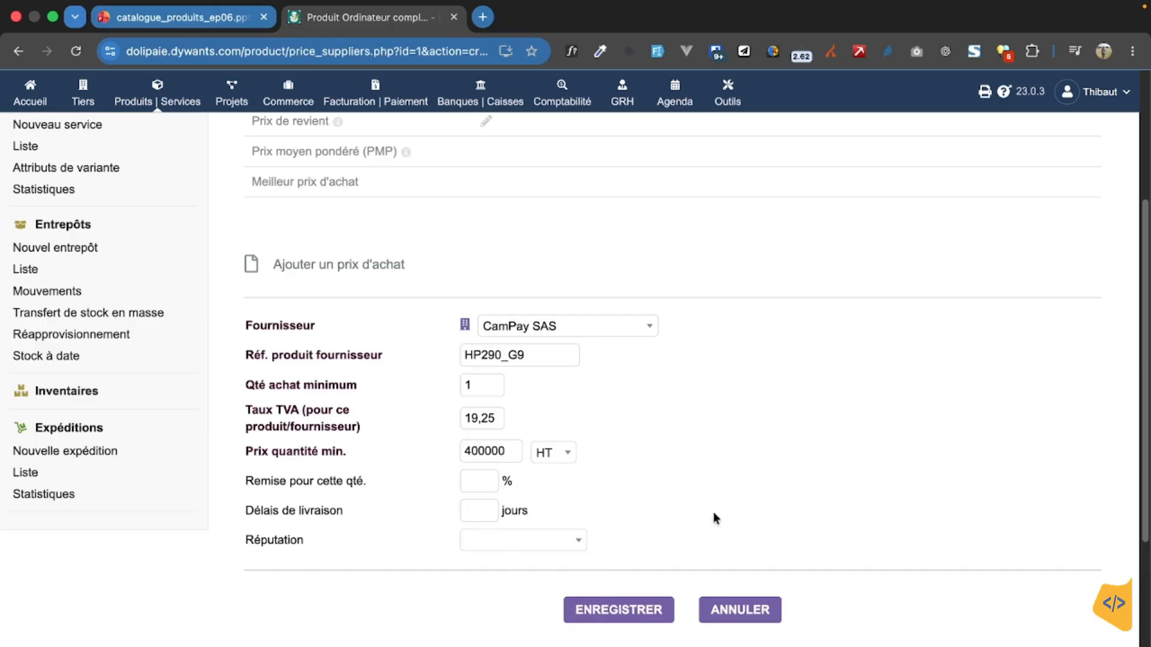
pyautogui.click(569, 535)
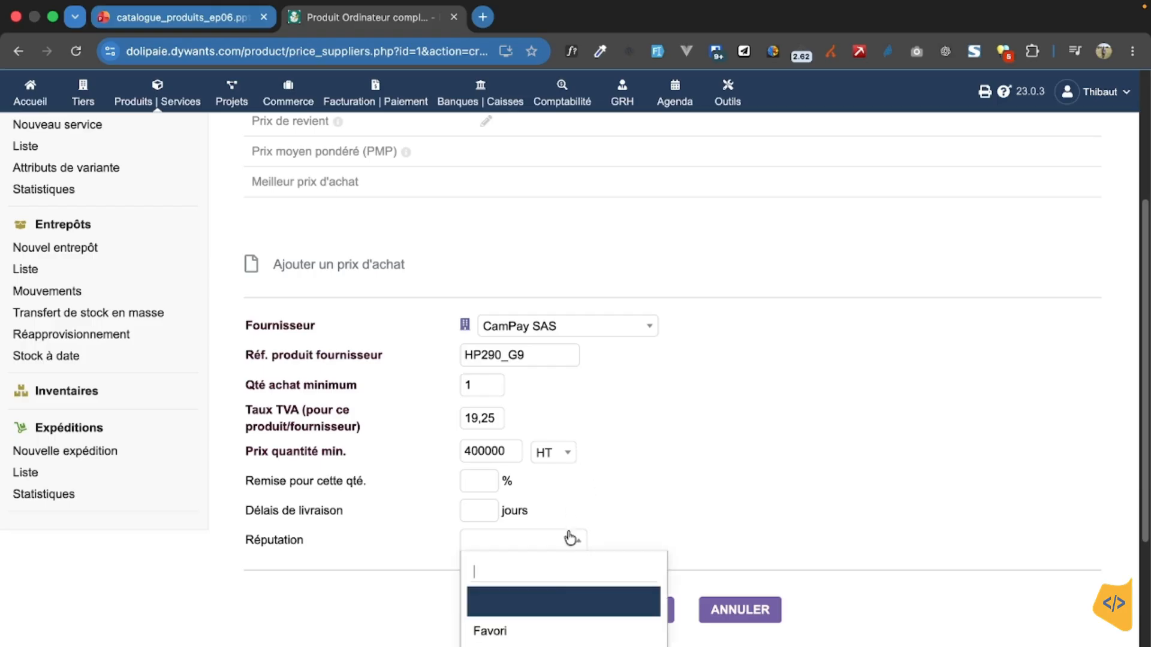
pyautogui.click(542, 628)
pyautogui.click(627, 621)
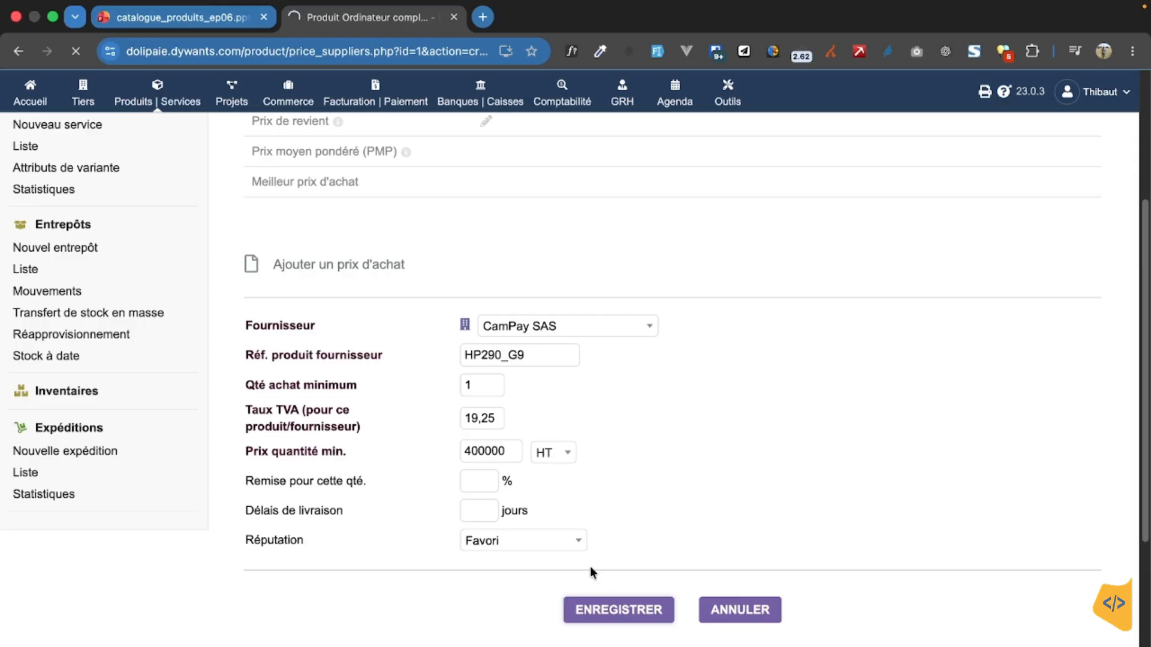
# Step: Start a second purchase price for the product with supplier ABES and supplier product reference HP290_G9
pyautogui.scroll(-2, 583, 510)
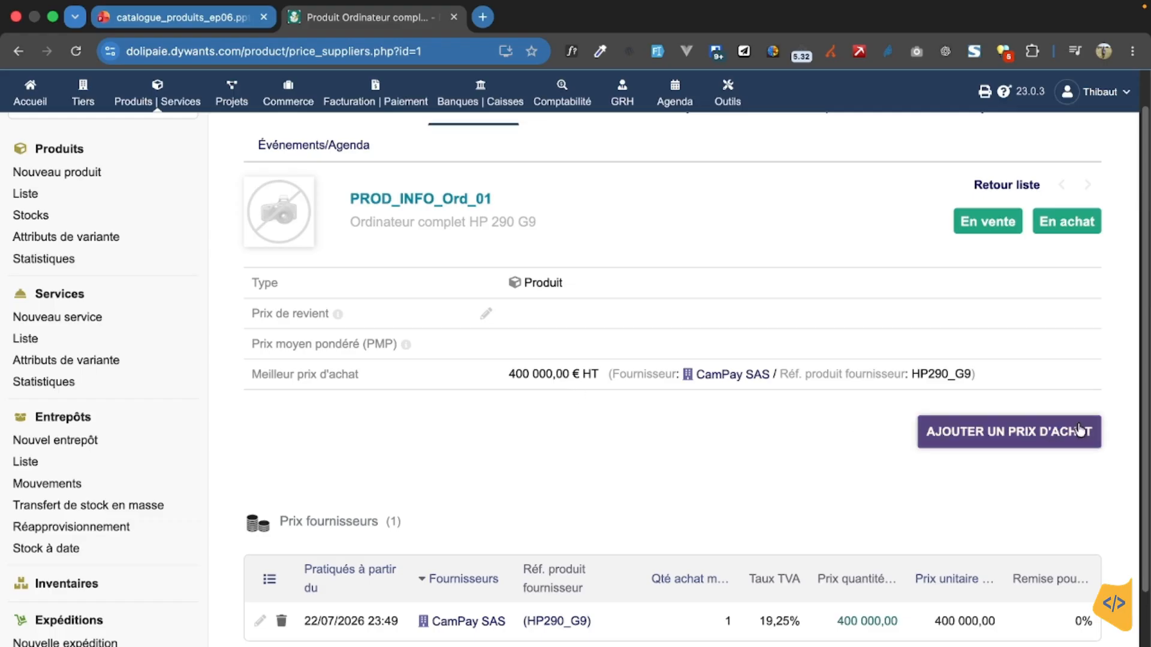
pyautogui.click(1044, 431)
pyautogui.scroll(-4, 859, 430)
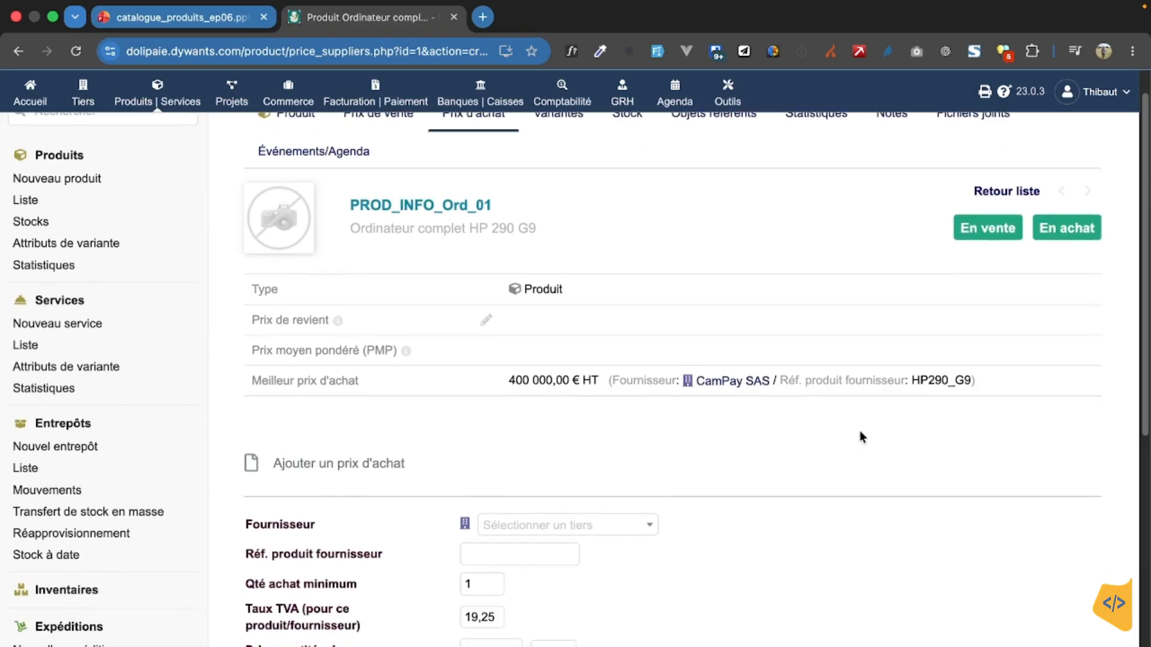
pyautogui.click(623, 340)
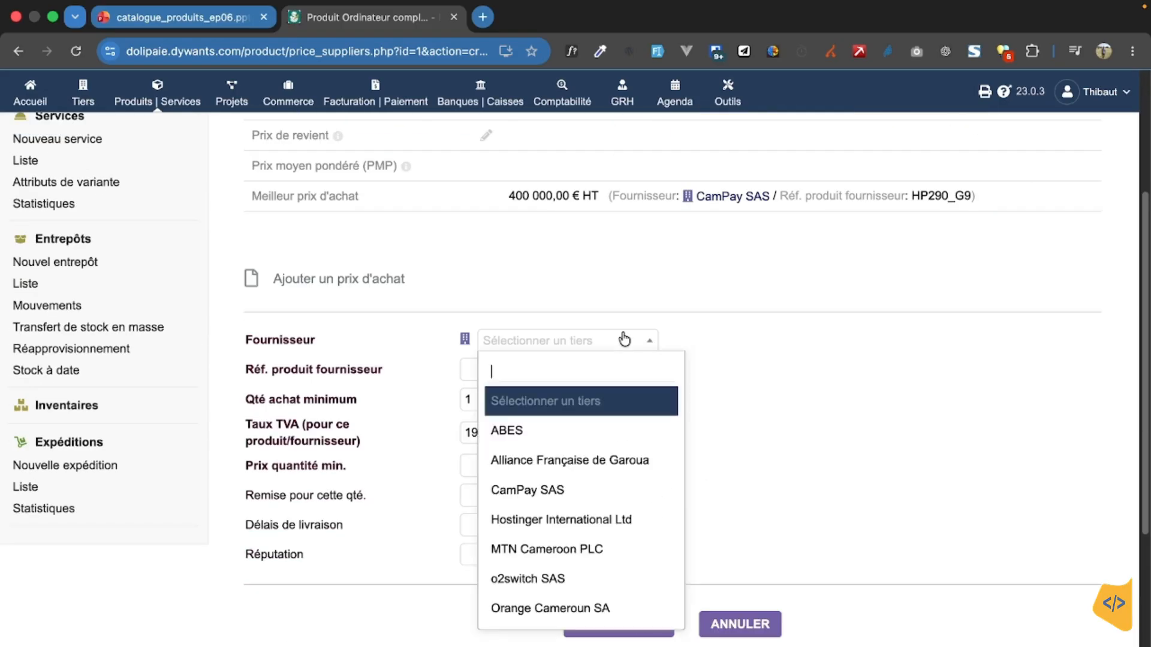
pyautogui.click(615, 431)
pyautogui.click(531, 375)
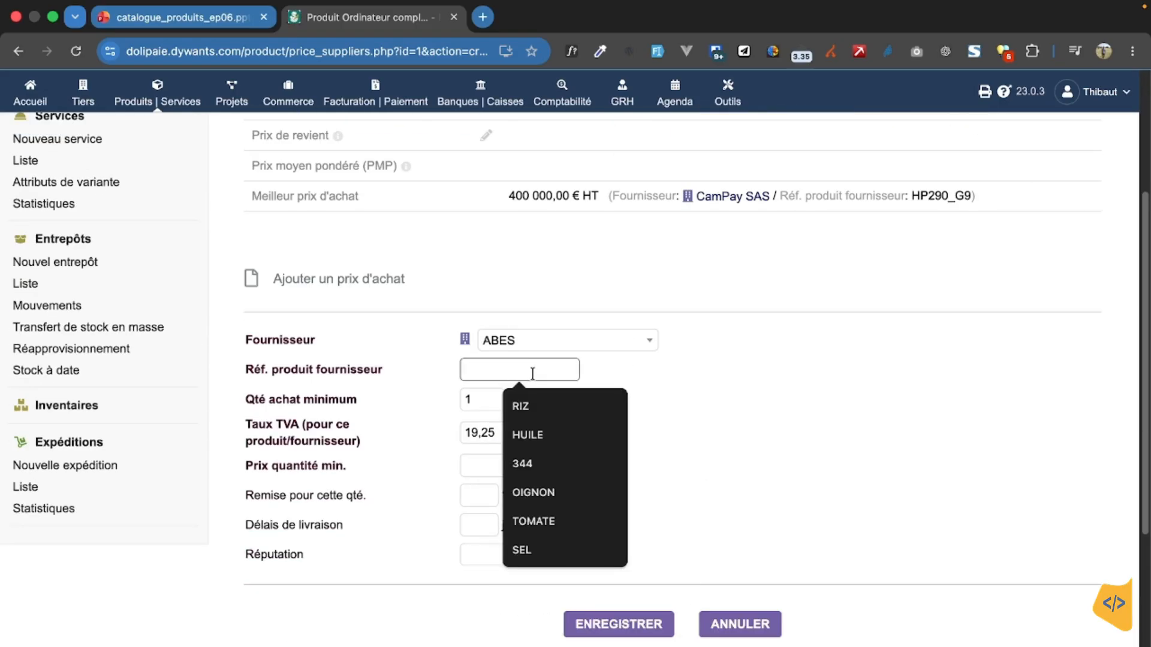
pyautogui.write('HP290_G9')
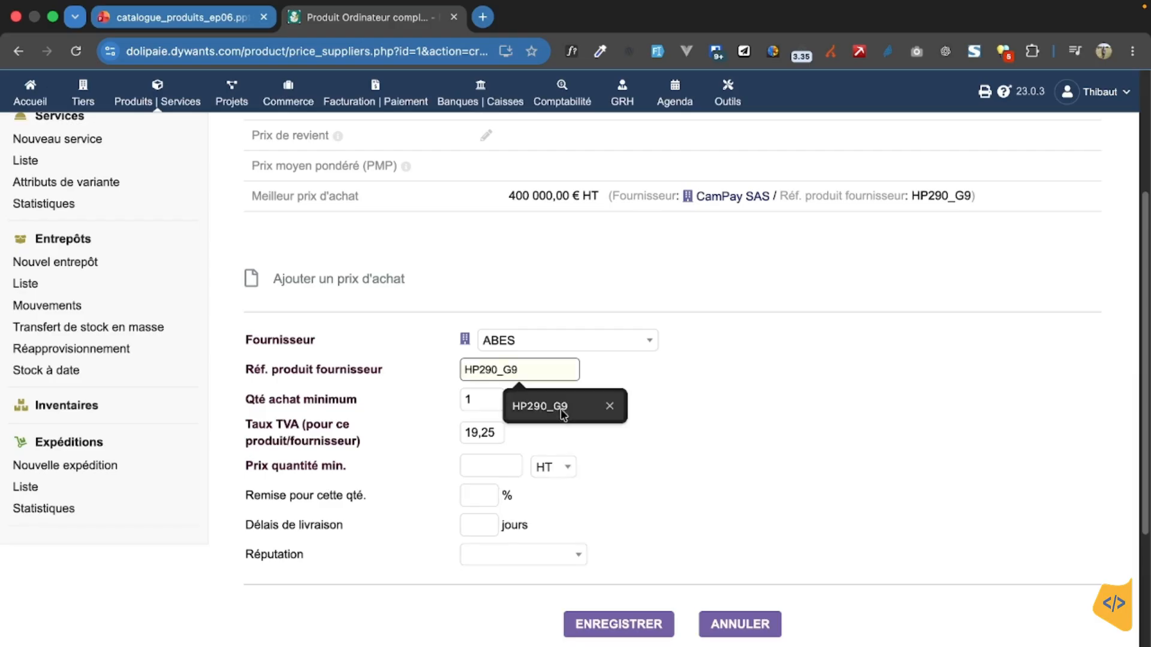
pyautogui.click(560, 409)
# Step: Set the ABES minimum quantity price to 395000 HT and save the purchase price
pyautogui.click(492, 466)
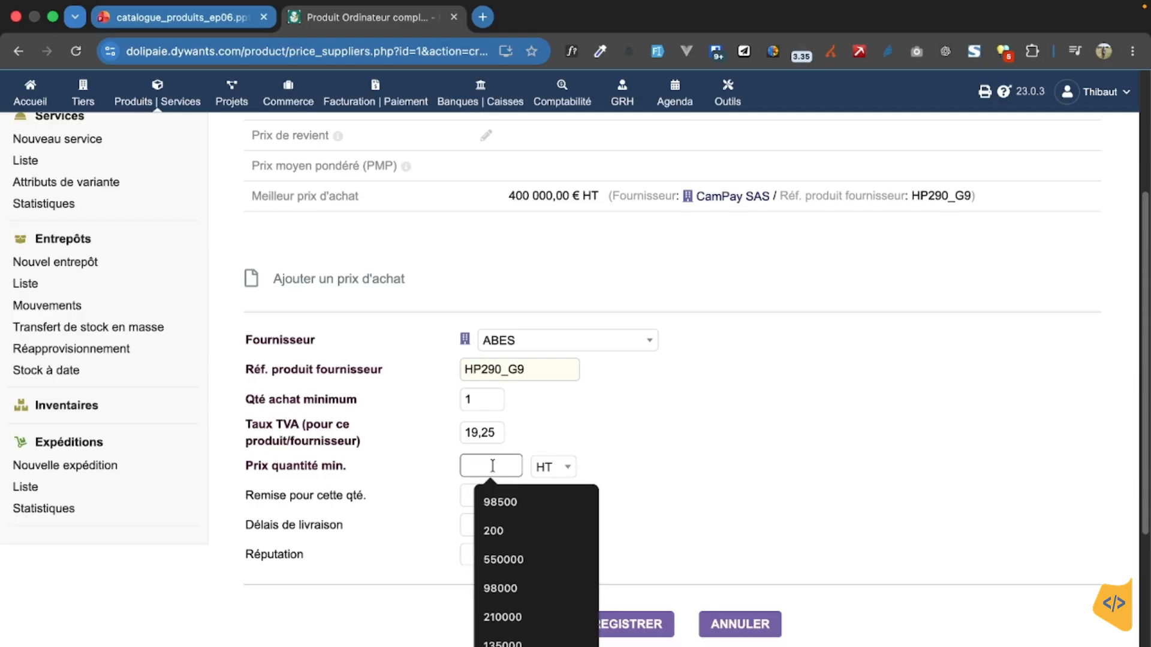
pyautogui.write('39')
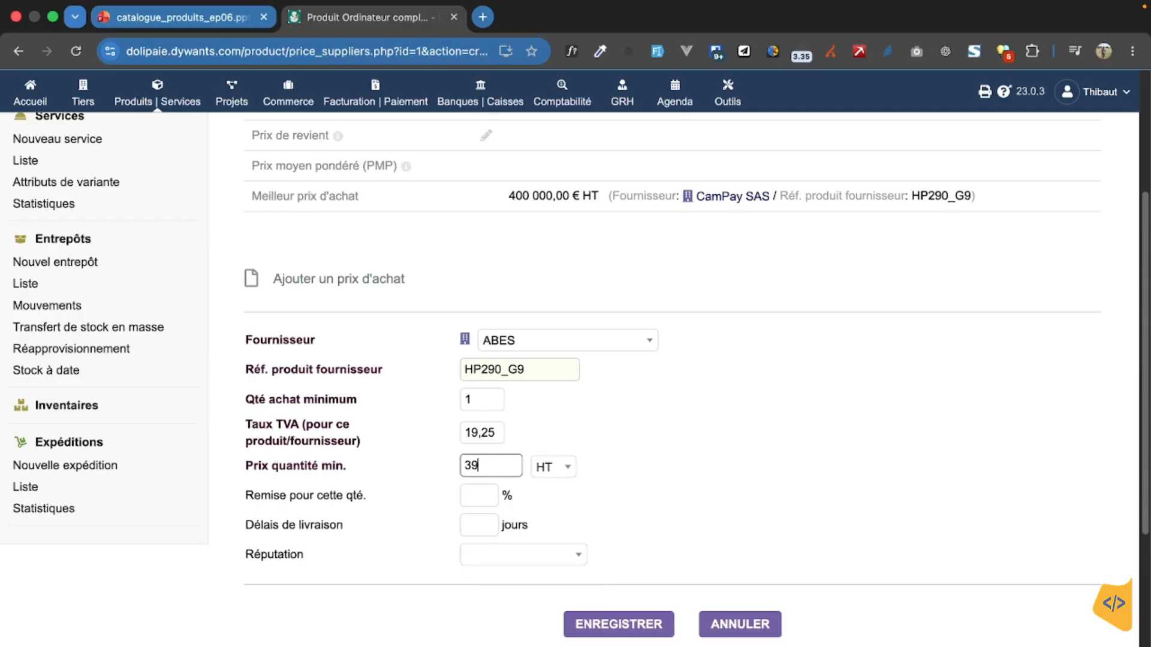
pyautogui.write('5000')
pyautogui.click(522, 556)
pyautogui.click(534, 464)
pyautogui.click(602, 625)
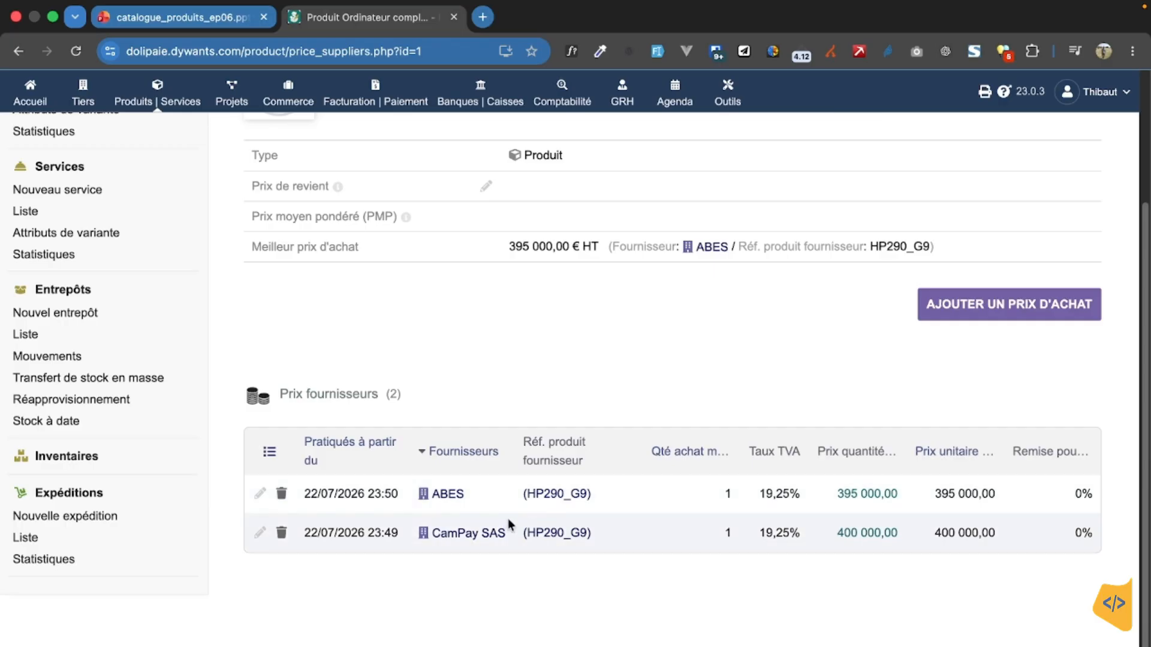
# Step: Open the product's stock page to examine its warehouse, stock limits and prices
pyautogui.scroll(3, 600, 533)
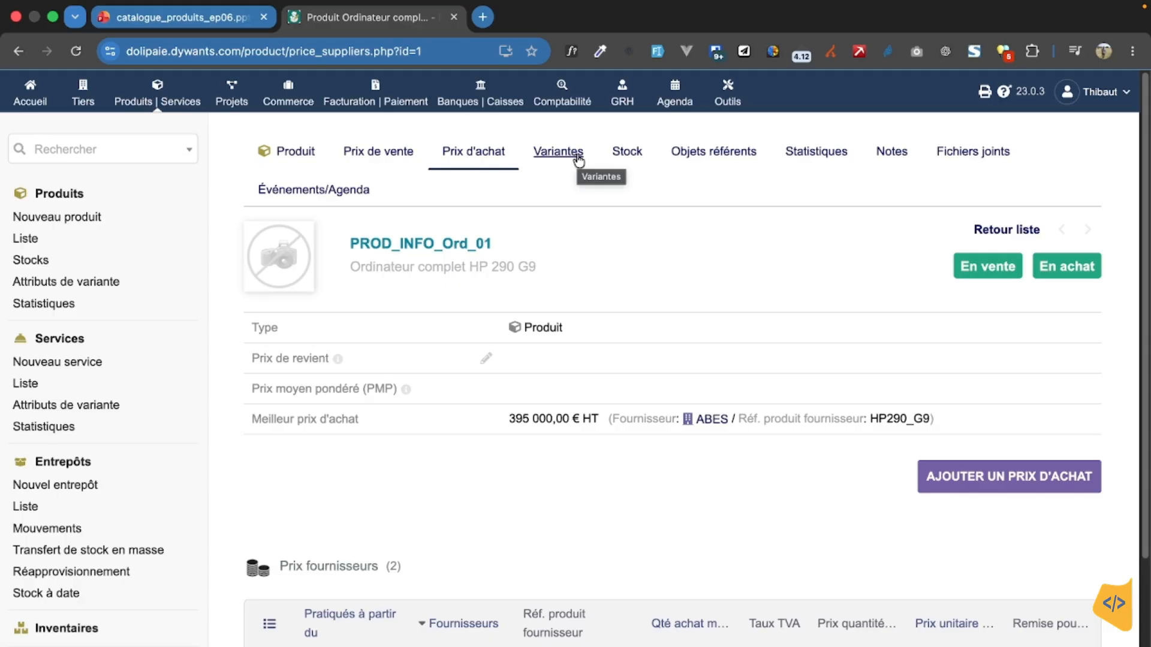
pyautogui.click(620, 154)
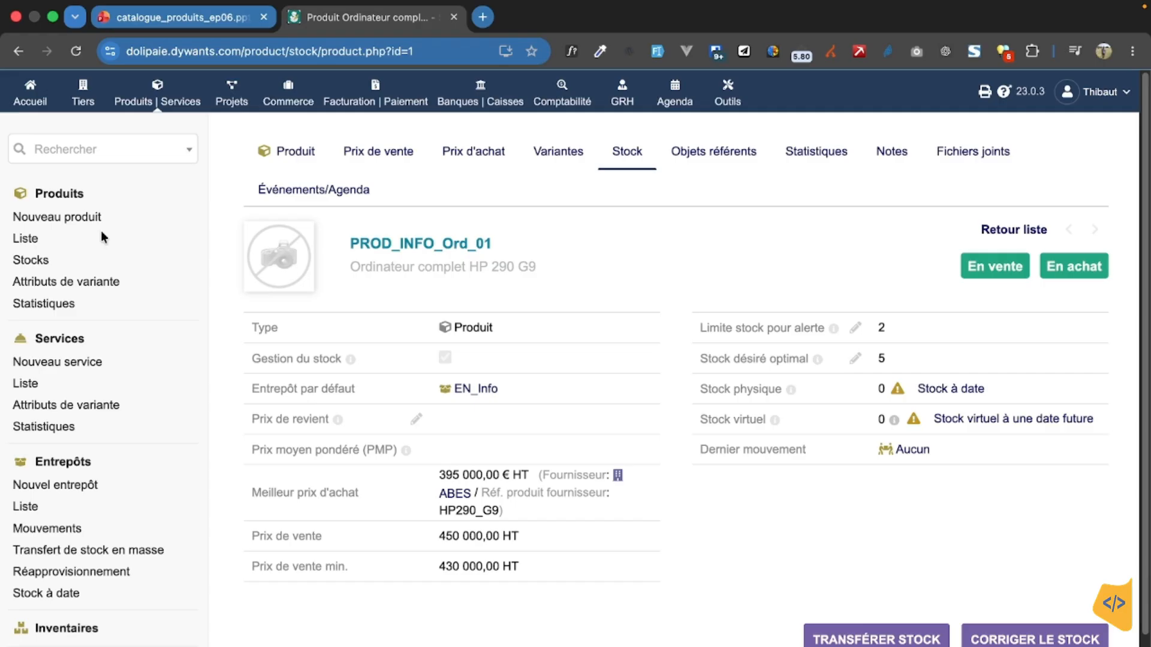
# Step: Start a new service and set its reference to SERV_FORM_DOLI_01
pyautogui.click(95, 361)
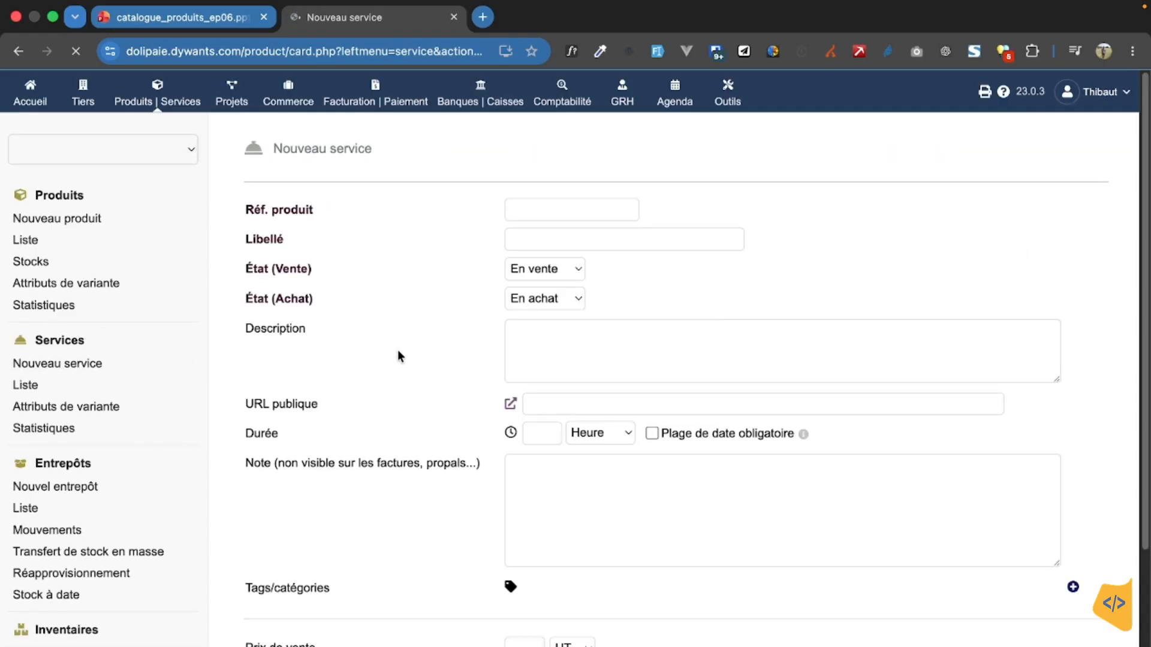
pyautogui.write('SERV_FORM_DOLI_01')
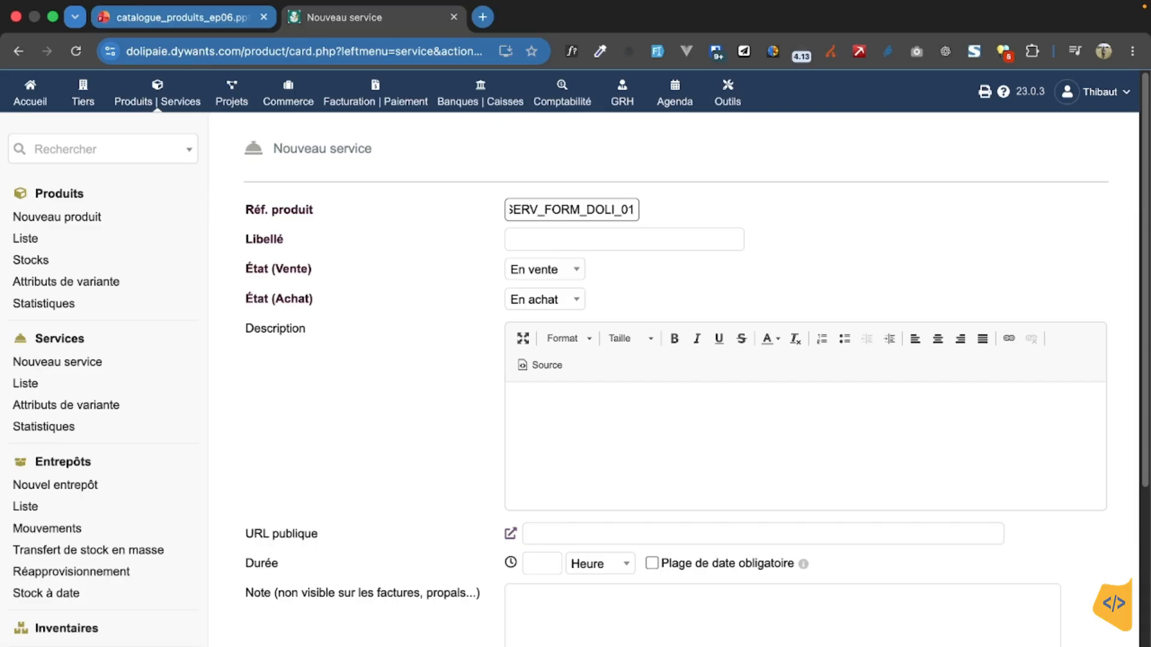
# Step: Enter "Formation dolibarr en presentiel" as the service's label
pyautogui.click(528, 242)
pyautogui.write('Formato')
pyautogui.write('in dsol')
pyautogui.press('BackSpace')
pyautogui.press('BackSpace')
pyautogui.press('BackSpace')
pyautogui.write('oli')
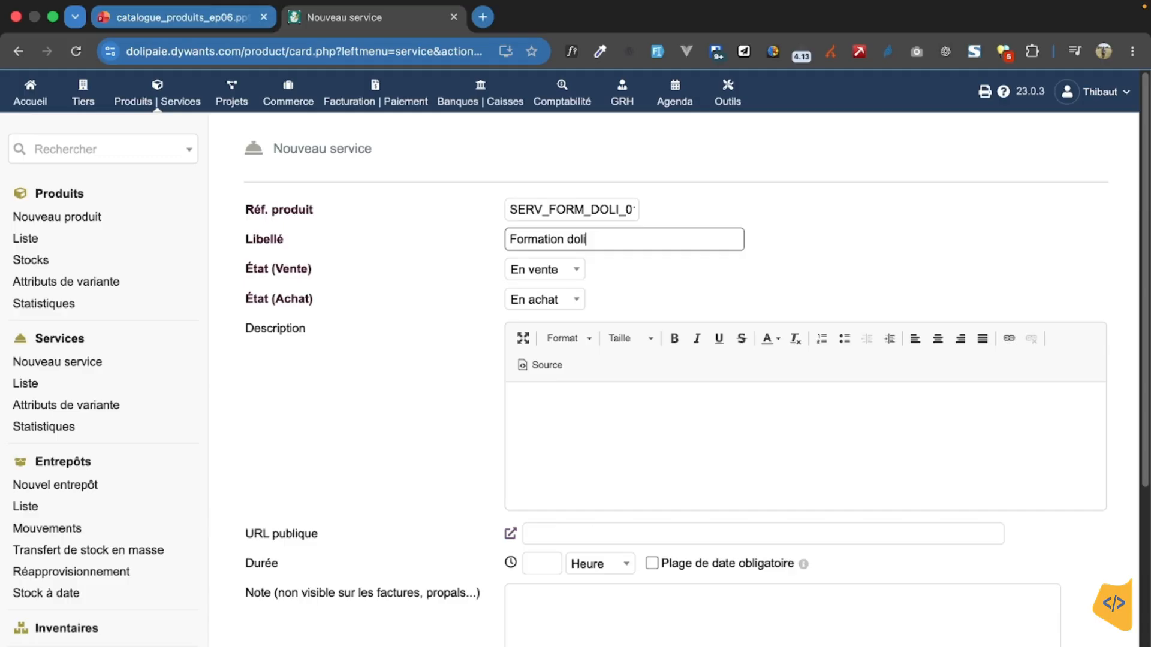
pyautogui.write('barr en presentiel')
# Step: Set the service's purchase status to Hors achat
pyautogui.click(592, 297)
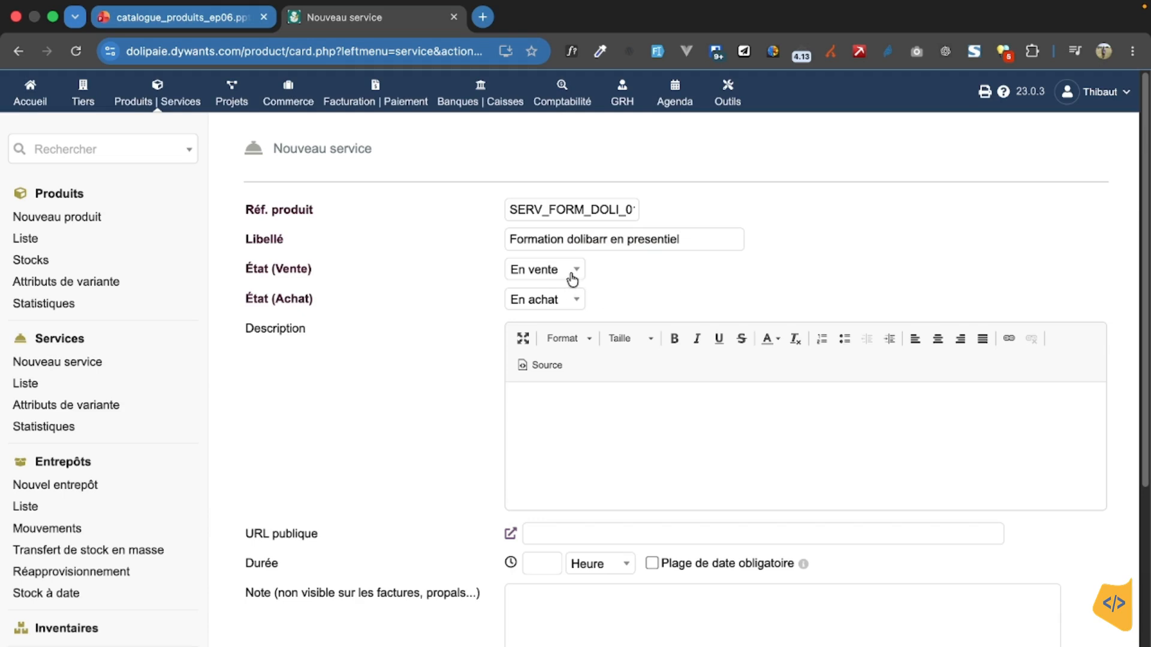
pyautogui.click(570, 300)
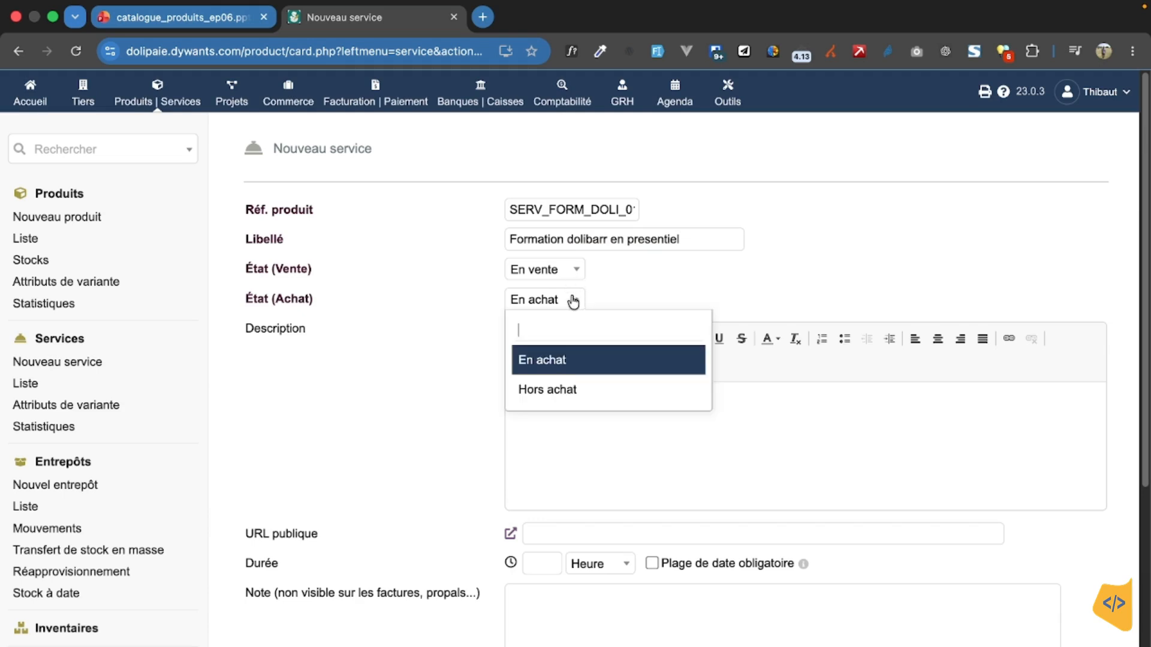
pyautogui.click(560, 390)
# Step: Set the service's duration to 1 Jour
pyautogui.scroll(-1, 561, 422)
pyautogui.scroll(-3, 561, 422)
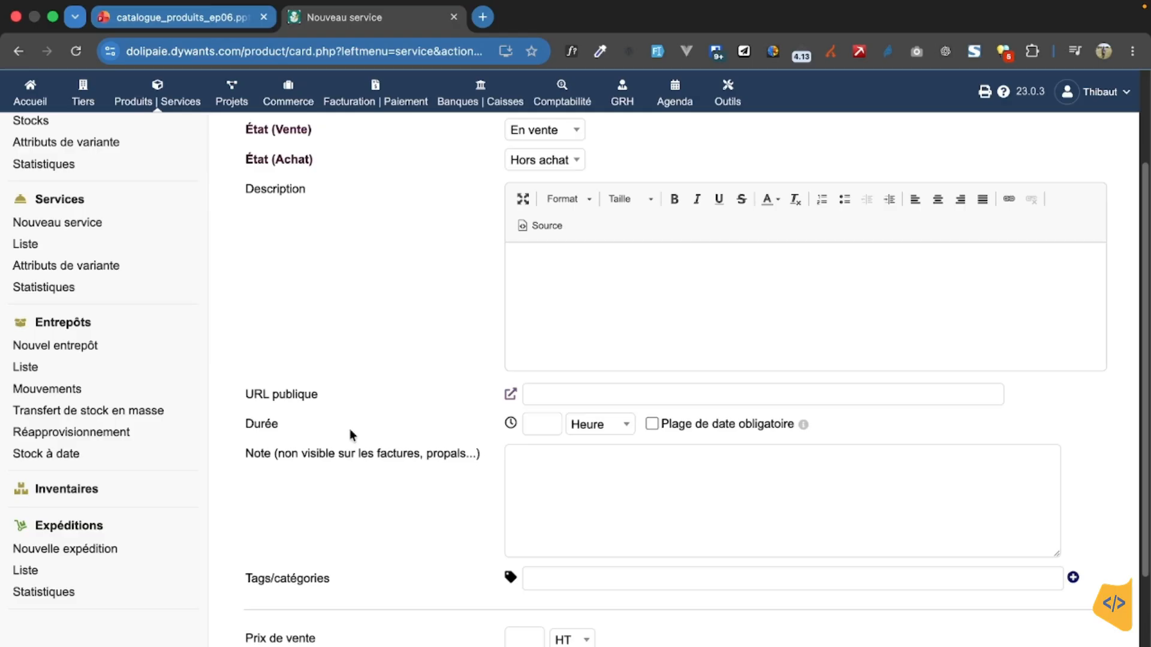
pyautogui.click(626, 424)
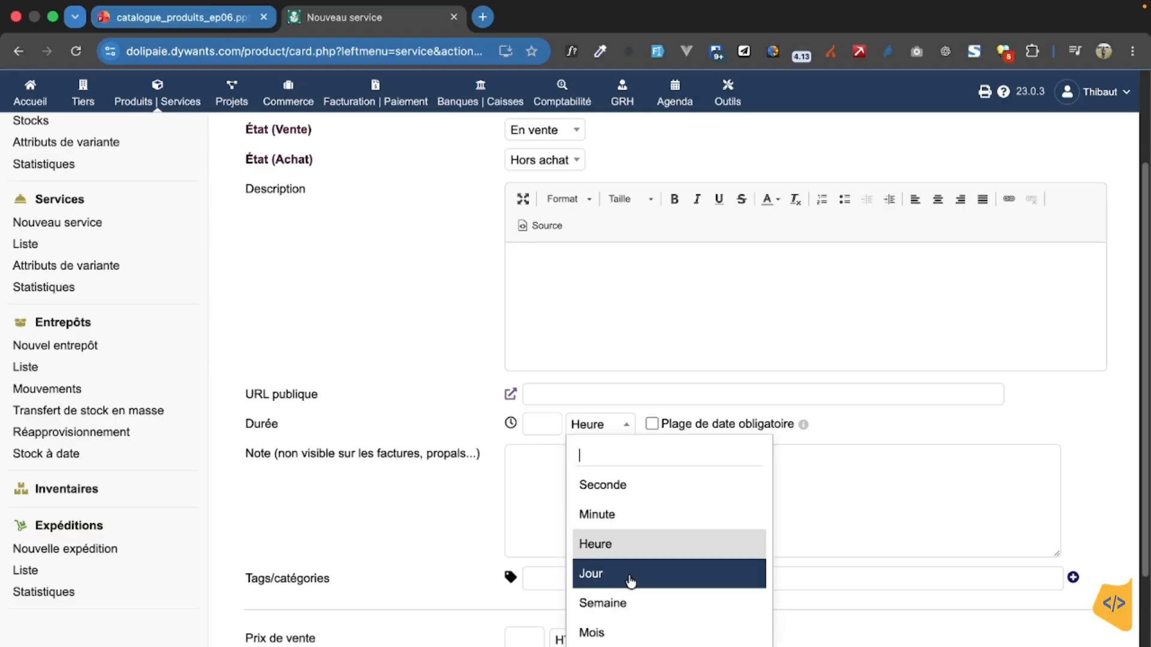
pyautogui.click(630, 577)
pyautogui.click(542, 425)
pyautogui.write('1')
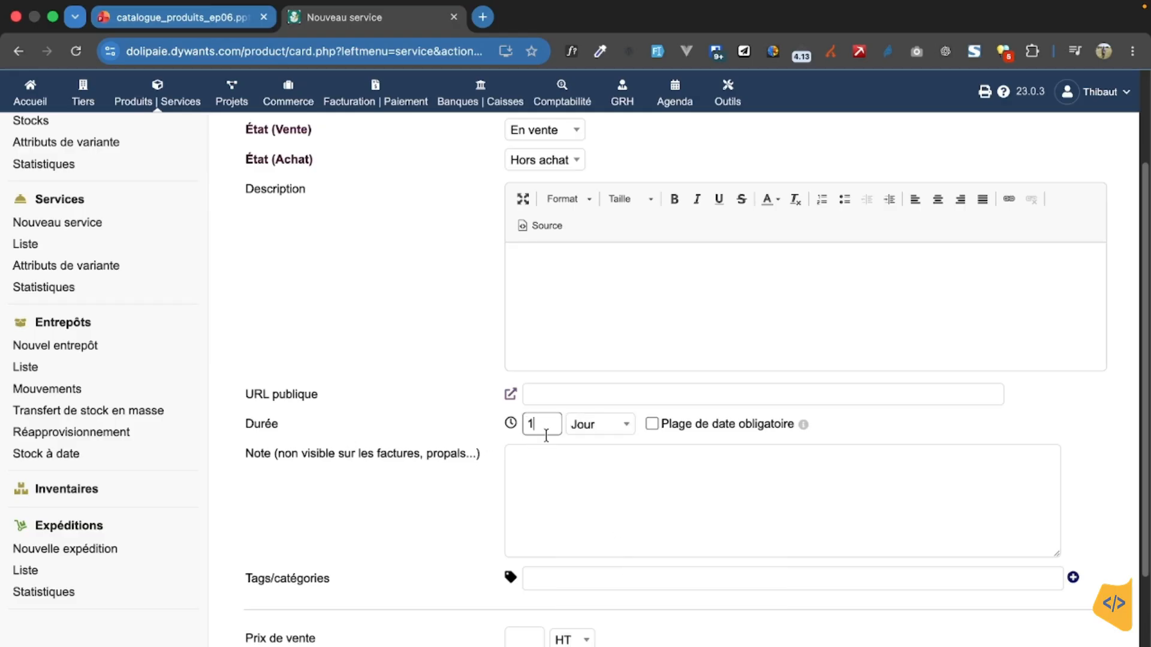
# Step: Start creating a new product tag from the service's tag field and name it "Formation"
pyautogui.scroll(-1, 773, 503)
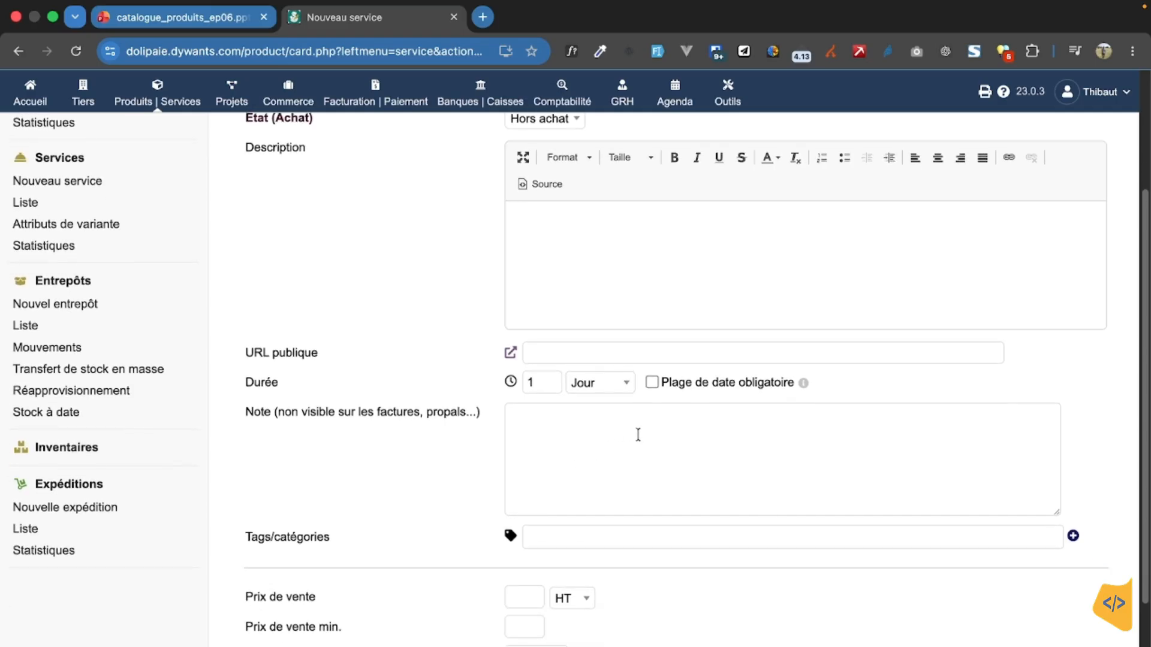
pyautogui.scroll(-1, 659, 479)
pyautogui.click(667, 496)
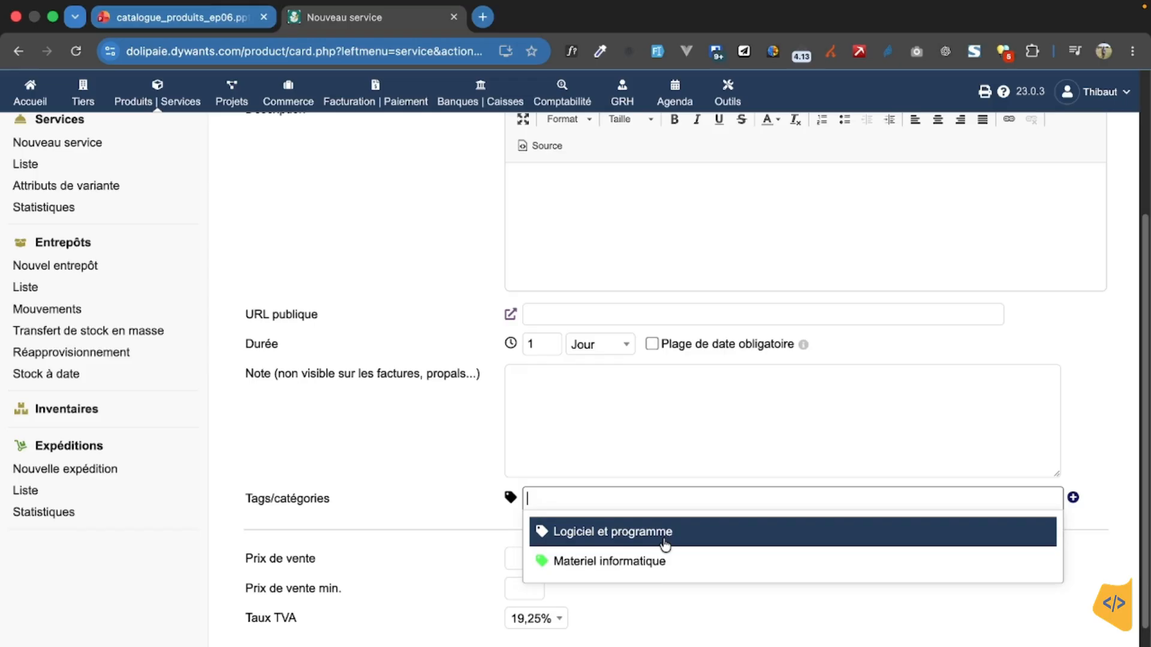
pyautogui.click(1086, 459)
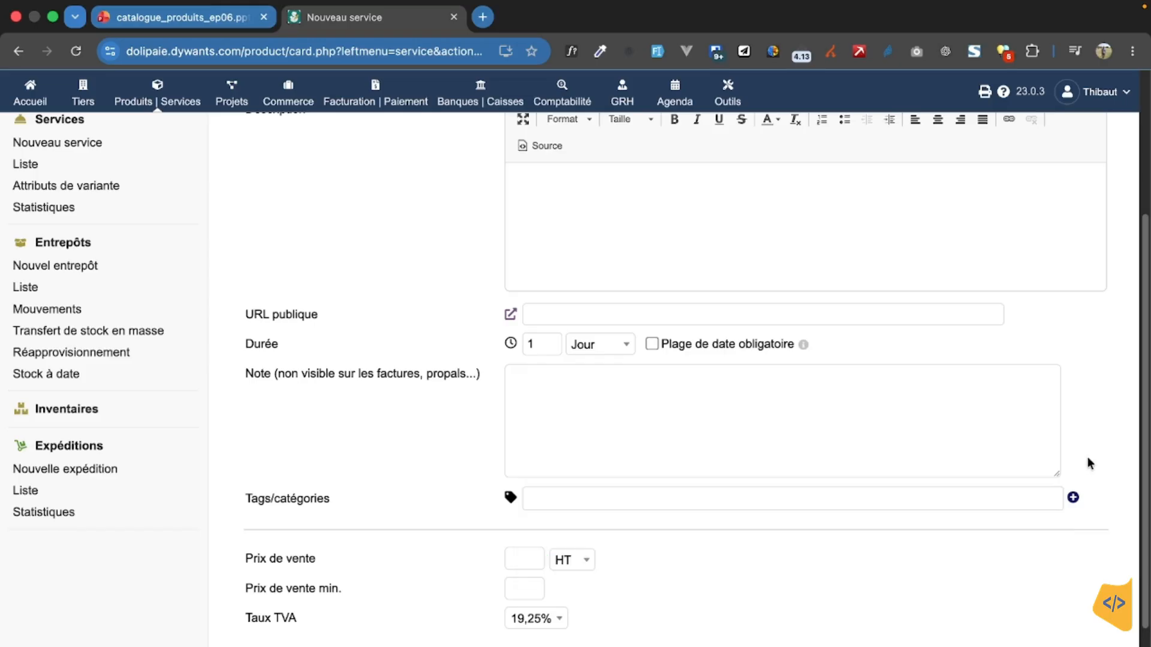
pyautogui.click(1073, 498)
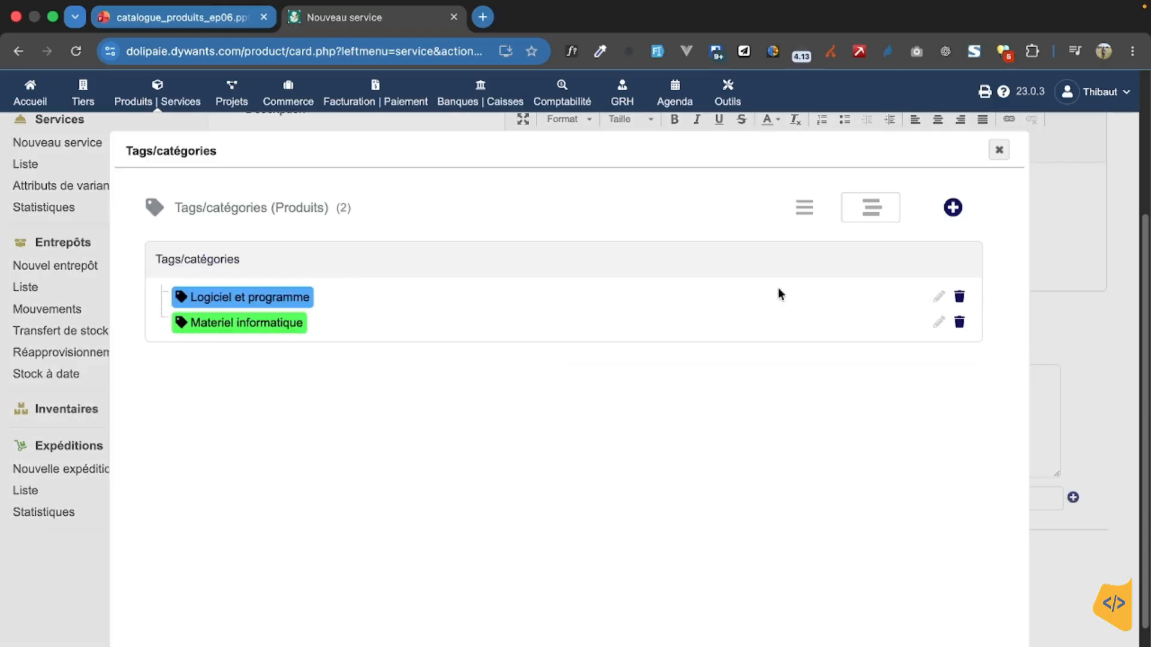
pyautogui.click(952, 207)
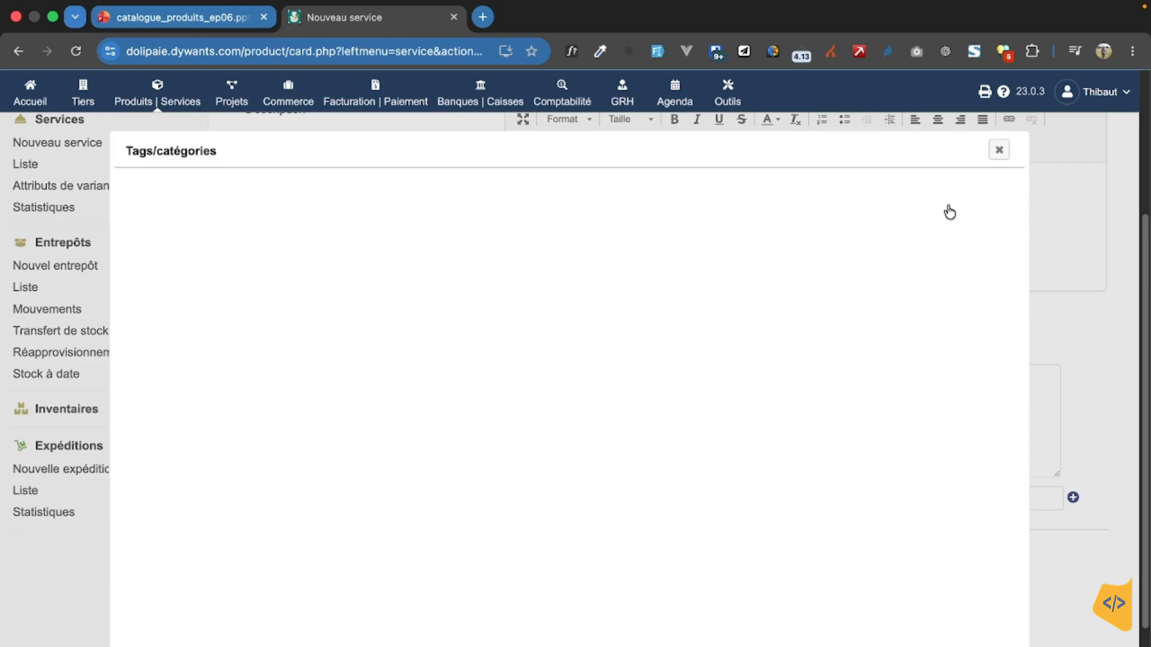
pyautogui.click(469, 270)
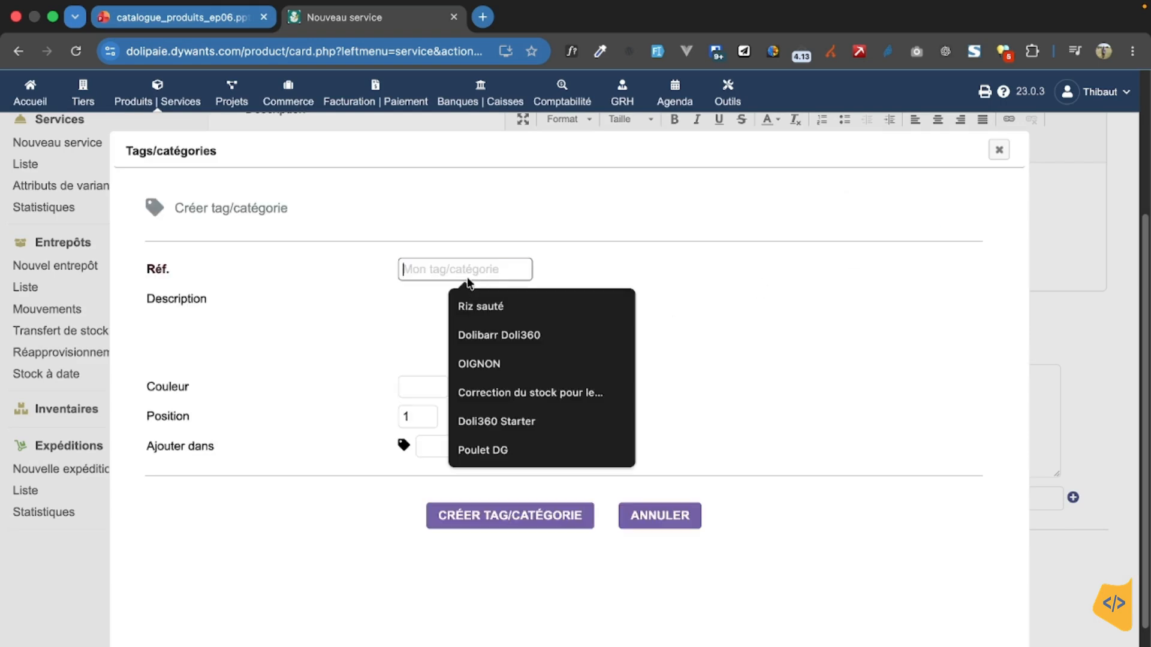
pyautogui.write('For')
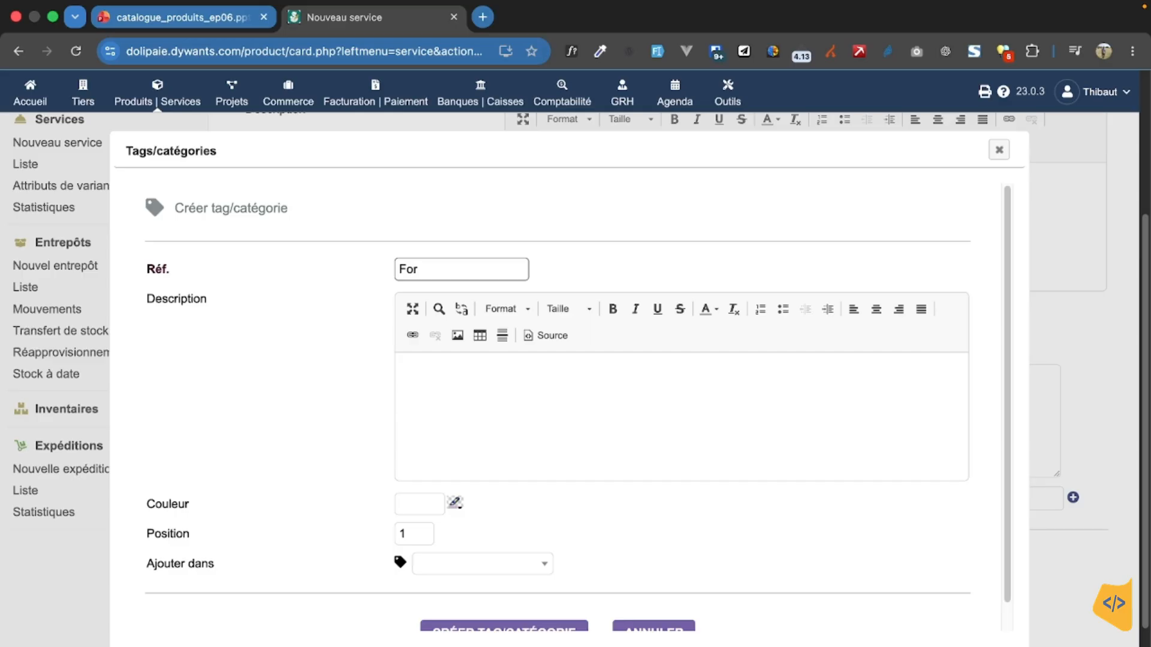
pyautogui.write('mation')
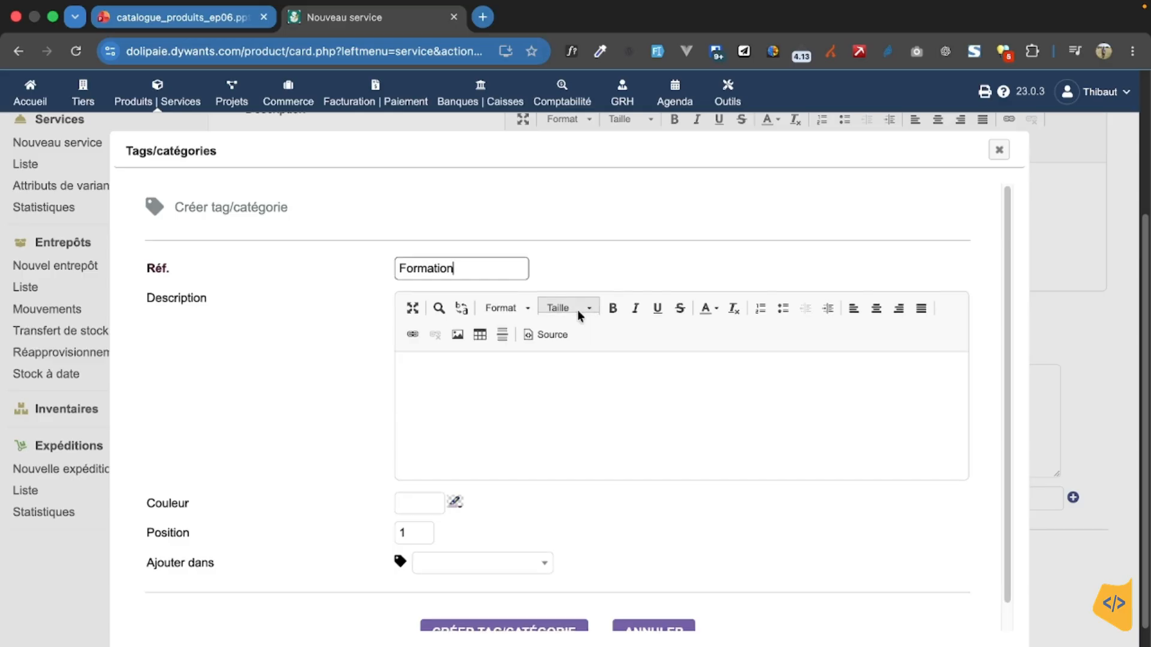
# Step: Set the tag's colour to purple 7f00ff and create the tag
pyautogui.scroll(-1, 577, 311)
pyautogui.click(454, 475)
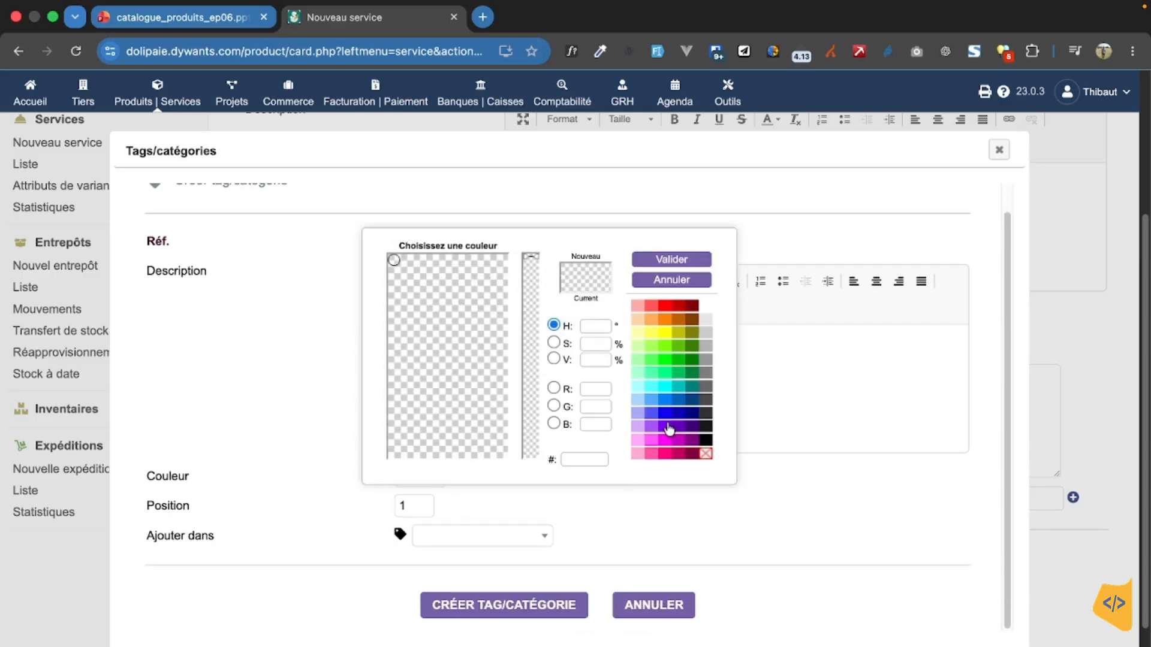
pyautogui.click(694, 258)
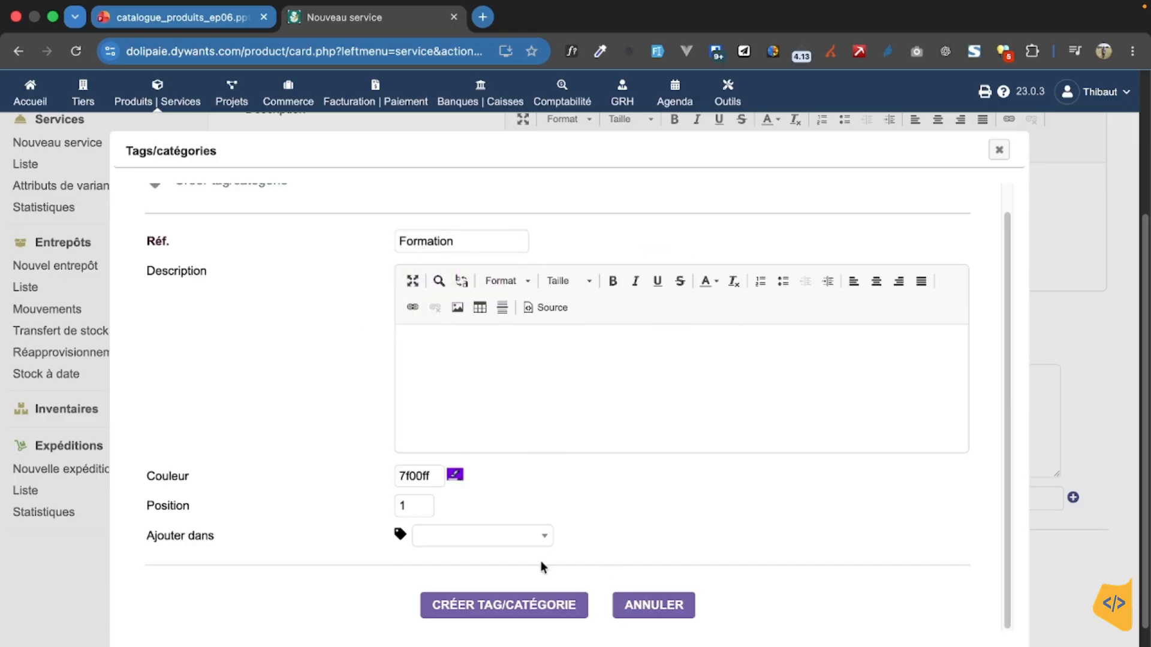
pyautogui.click(554, 605)
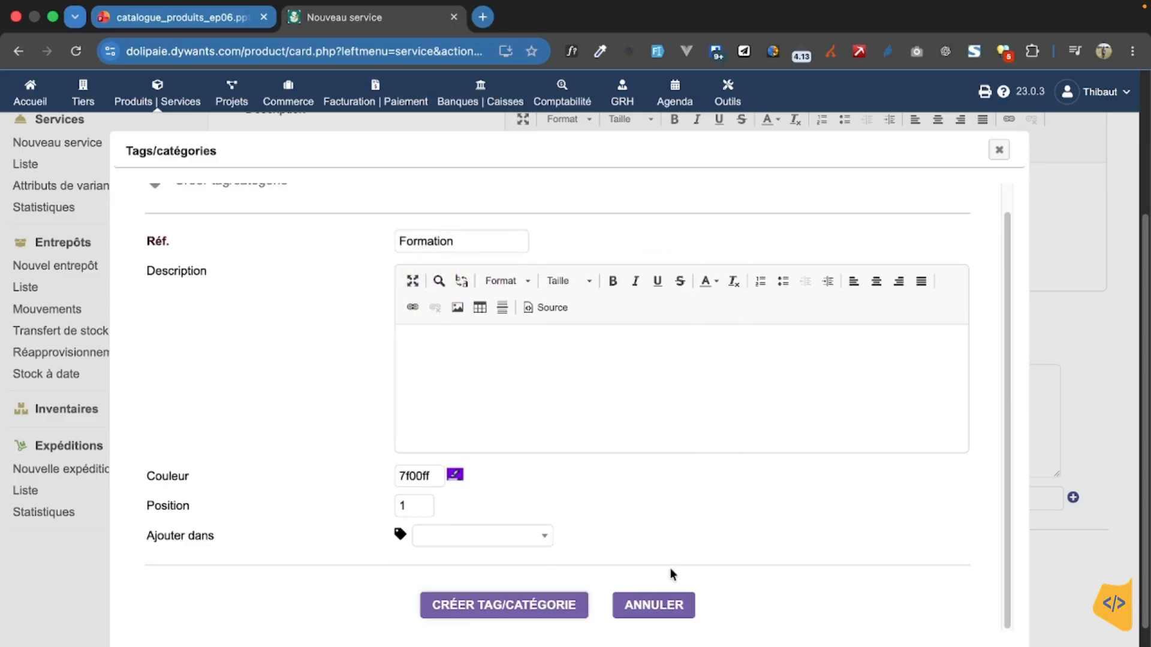
# Step: Return to the service form and assign the Formation tag to the service
pyautogui.click(1000, 153)
pyautogui.click(935, 506)
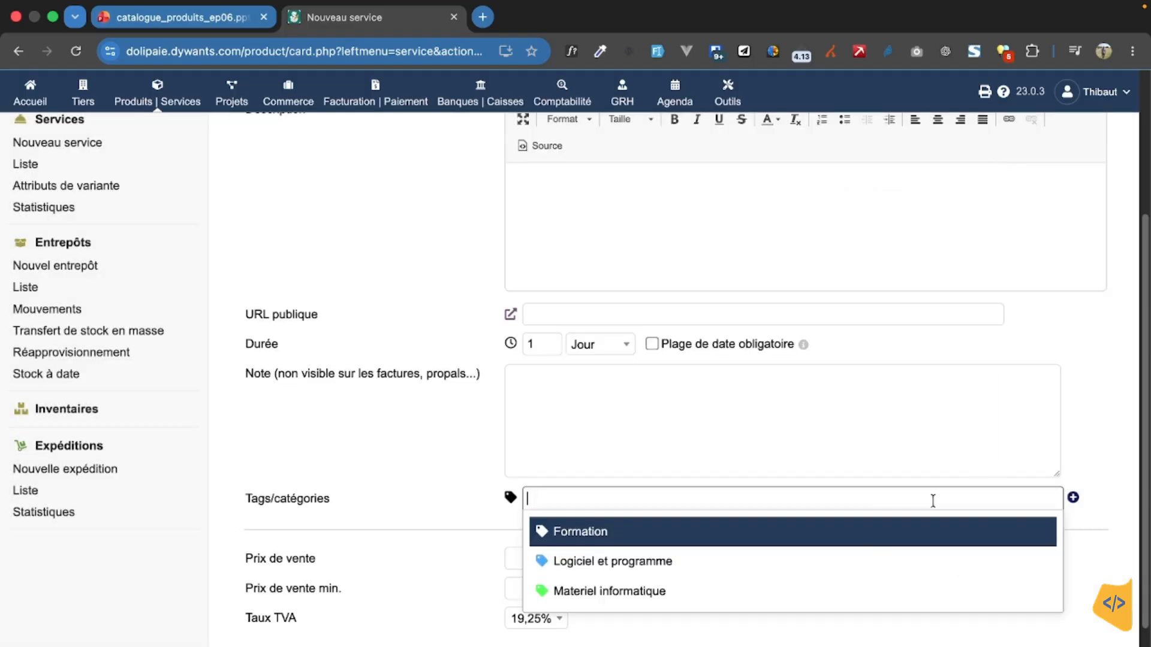
pyautogui.click(834, 544)
# Step: Set the service's selling price to 120000 and its minimum selling price to 100000
pyautogui.scroll(-2, 812, 573)
pyautogui.scroll(-1, 811, 576)
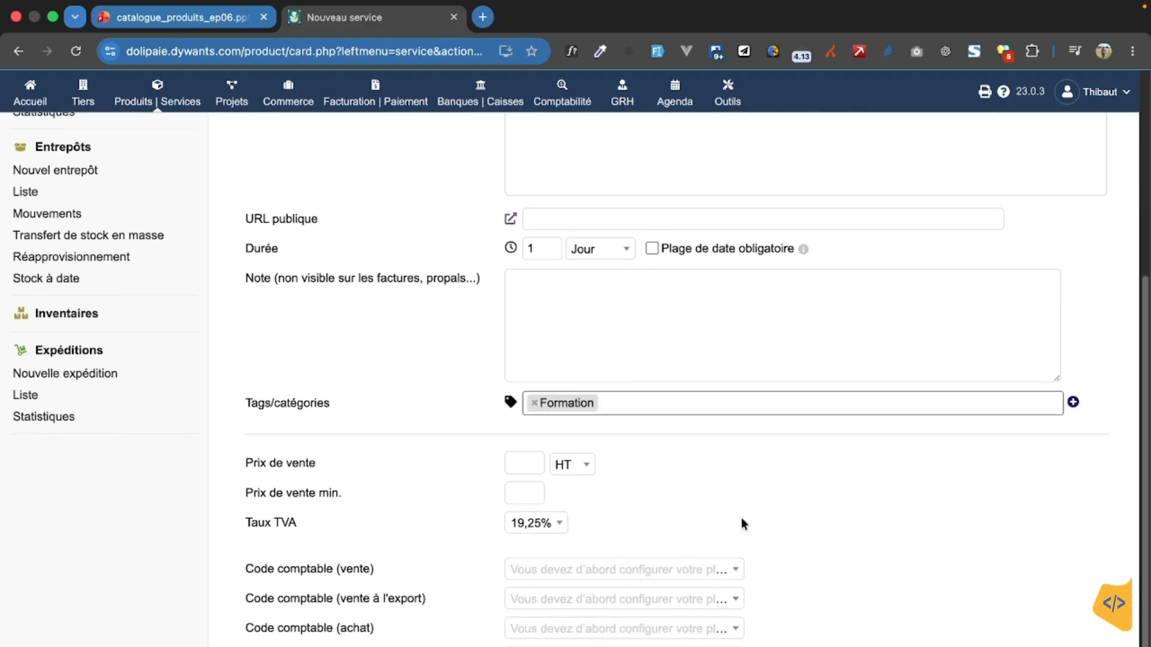
pyautogui.click(525, 464)
pyautogui.write('120000')
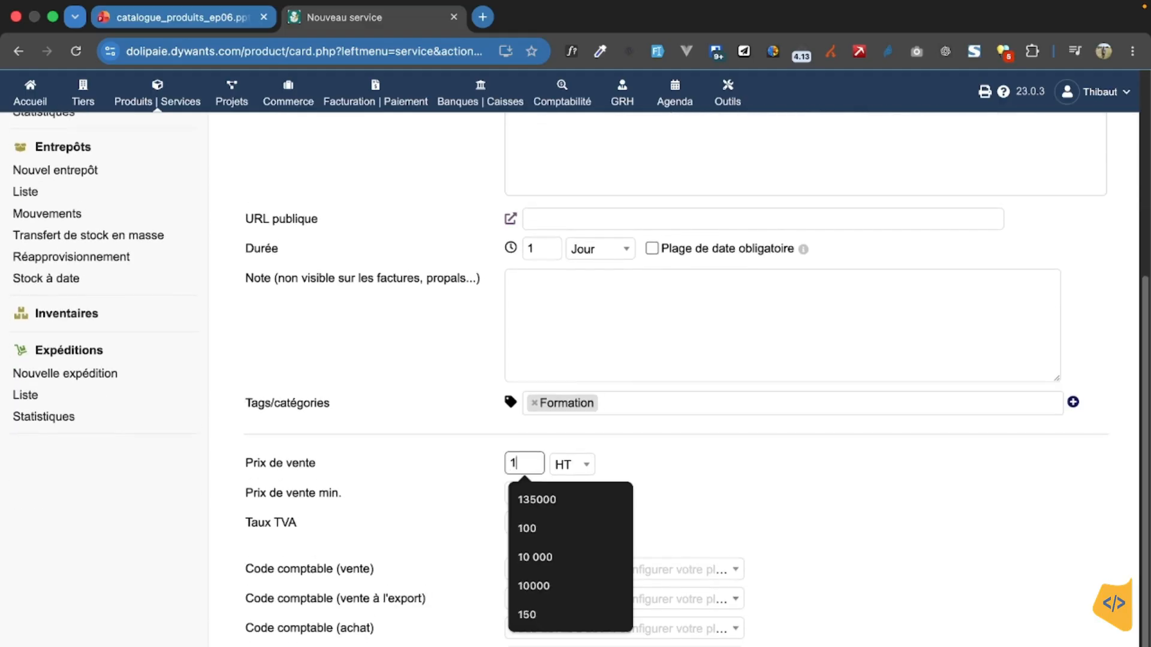
pyautogui.click(520, 487)
pyautogui.write('100000')
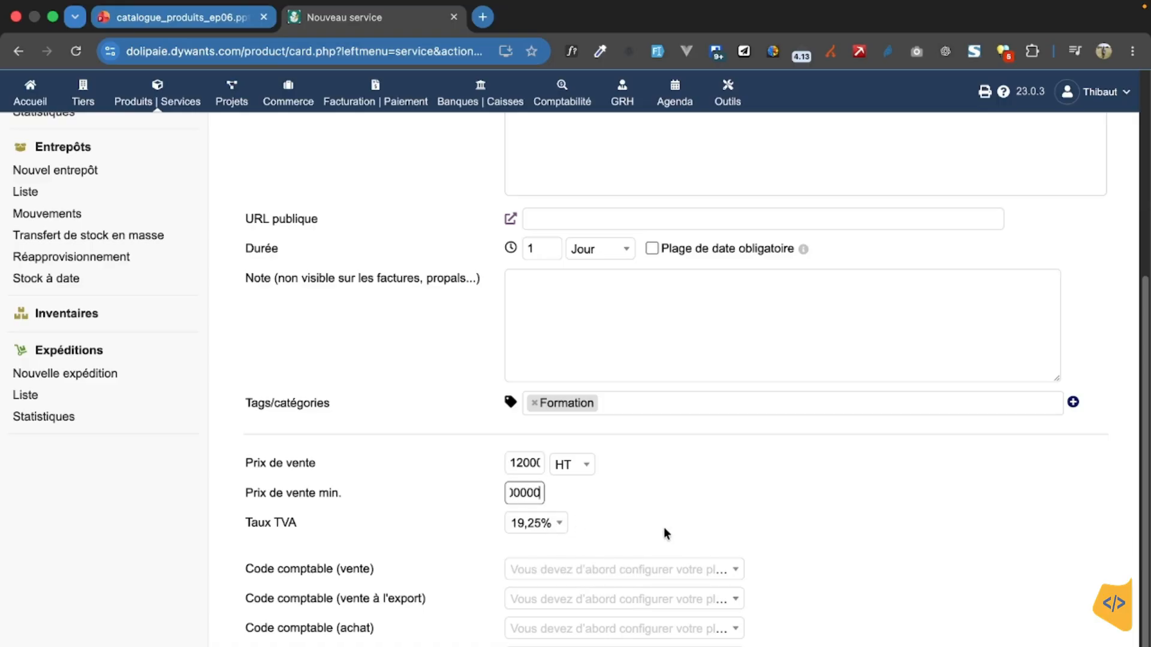
# Step: Keep the selling price basis at HT and create the service
pyautogui.click(591, 474)
pyautogui.click(584, 574)
pyautogui.click(708, 532)
pyautogui.scroll(-1, 683, 514)
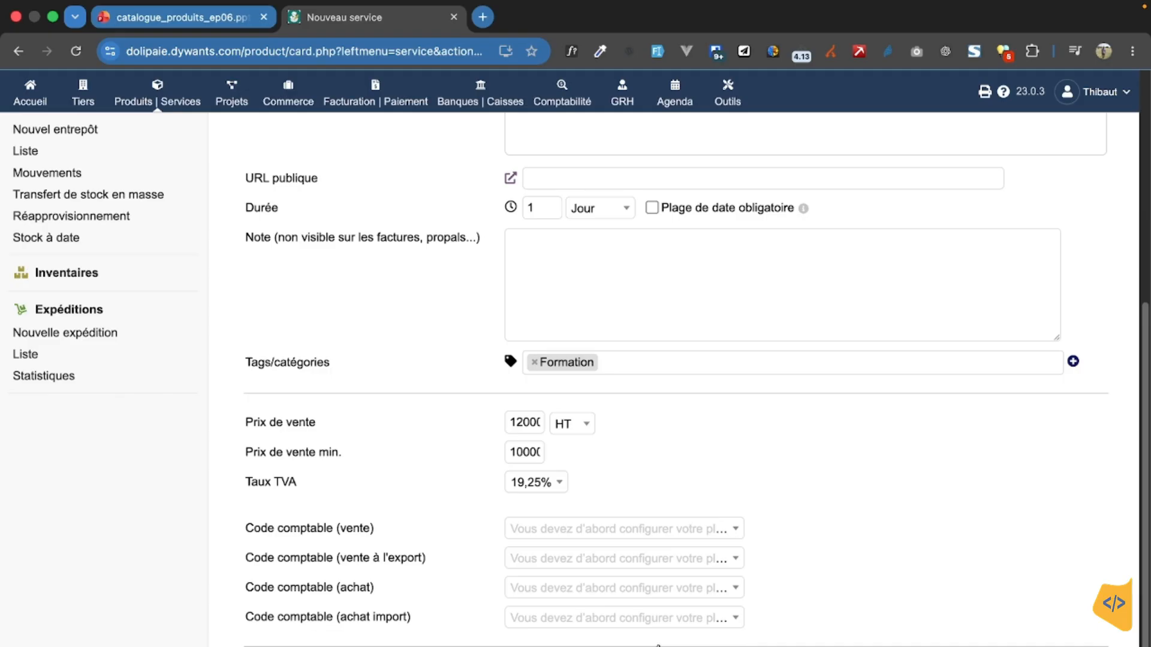
pyautogui.click(653, 646)
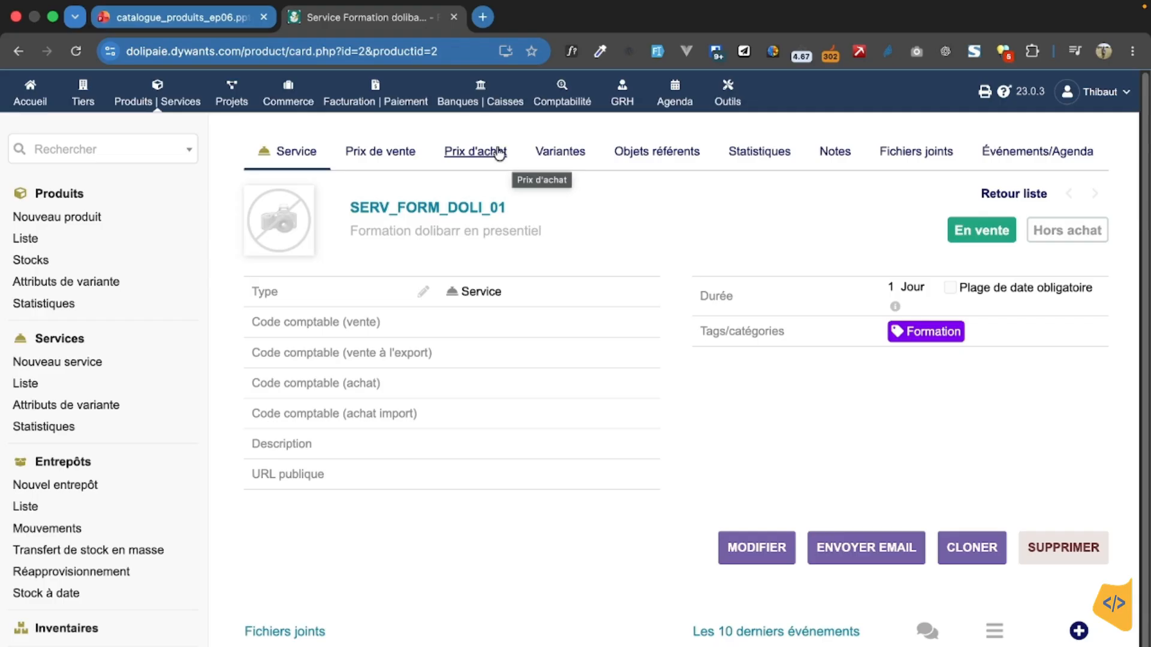
# Step: Examine the training service's purchase price page, including the cost price and supplier prices
pyautogui.click(514, 160)
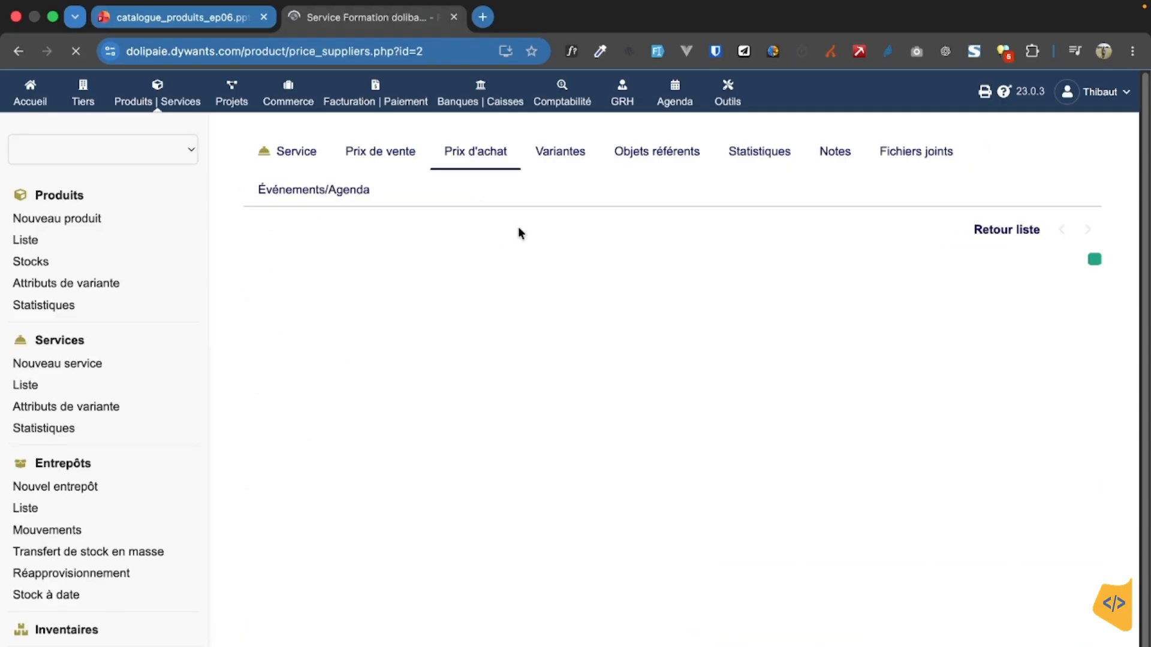
pyautogui.scroll(-4, 577, 402)
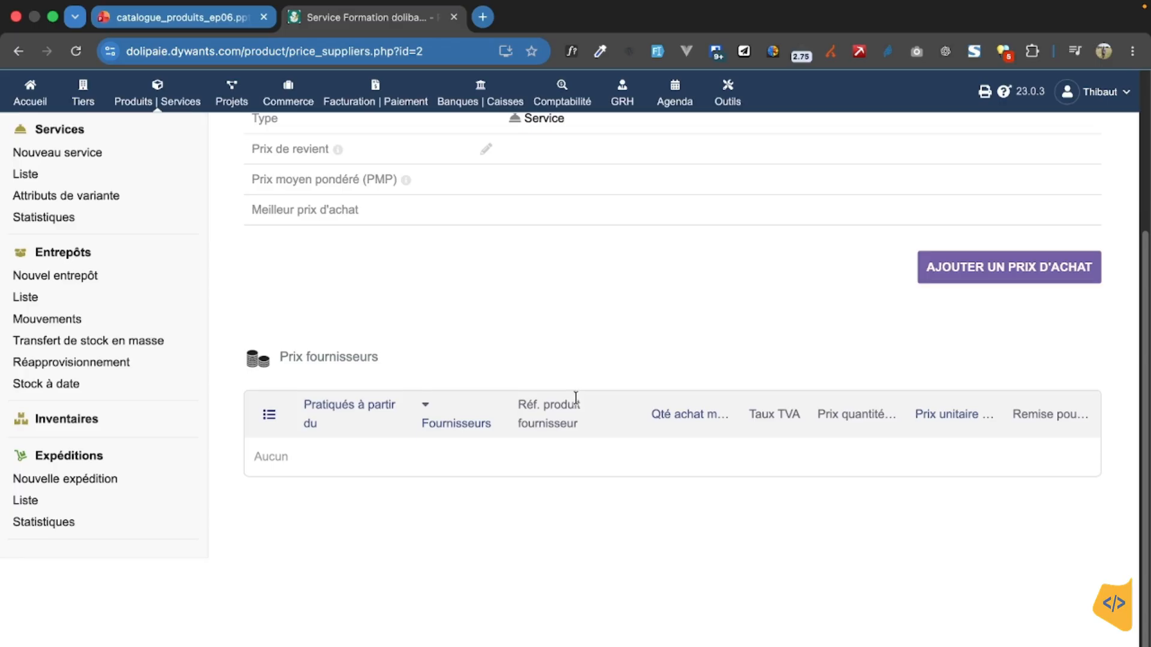
pyautogui.scroll(4, 576, 399)
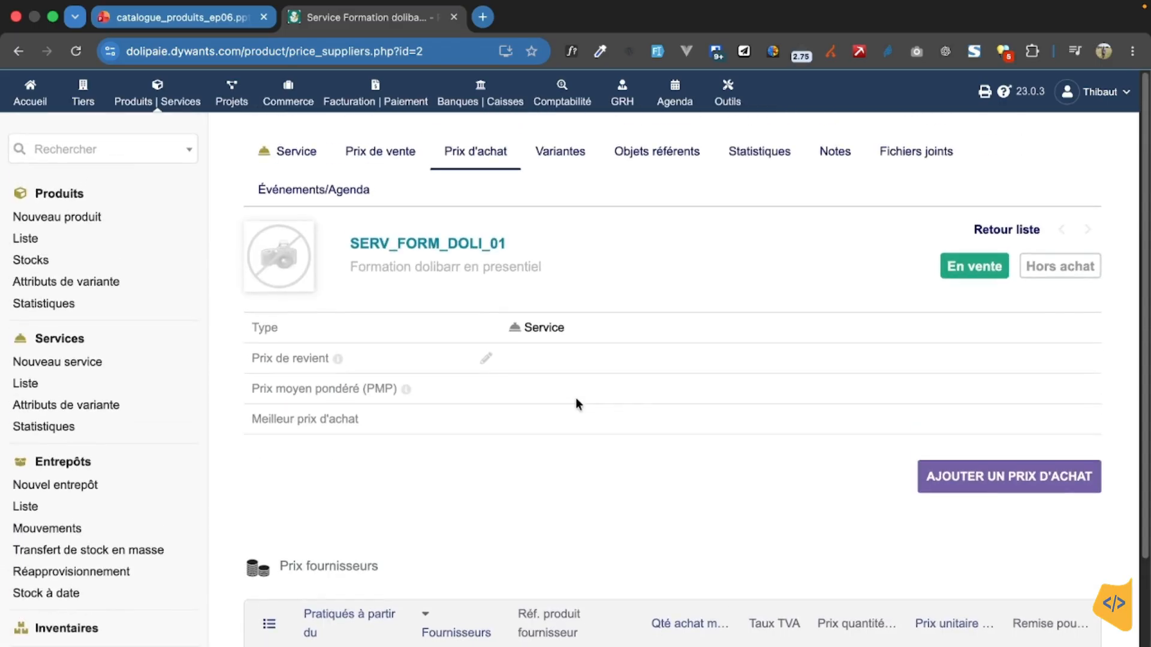
pyautogui.scroll(-4, 575, 399)
pyautogui.scroll(4, 575, 399)
# Step: Switch to the catalogue_produits_ep06 PowerPoint presentation
pyautogui.click(190, 18)
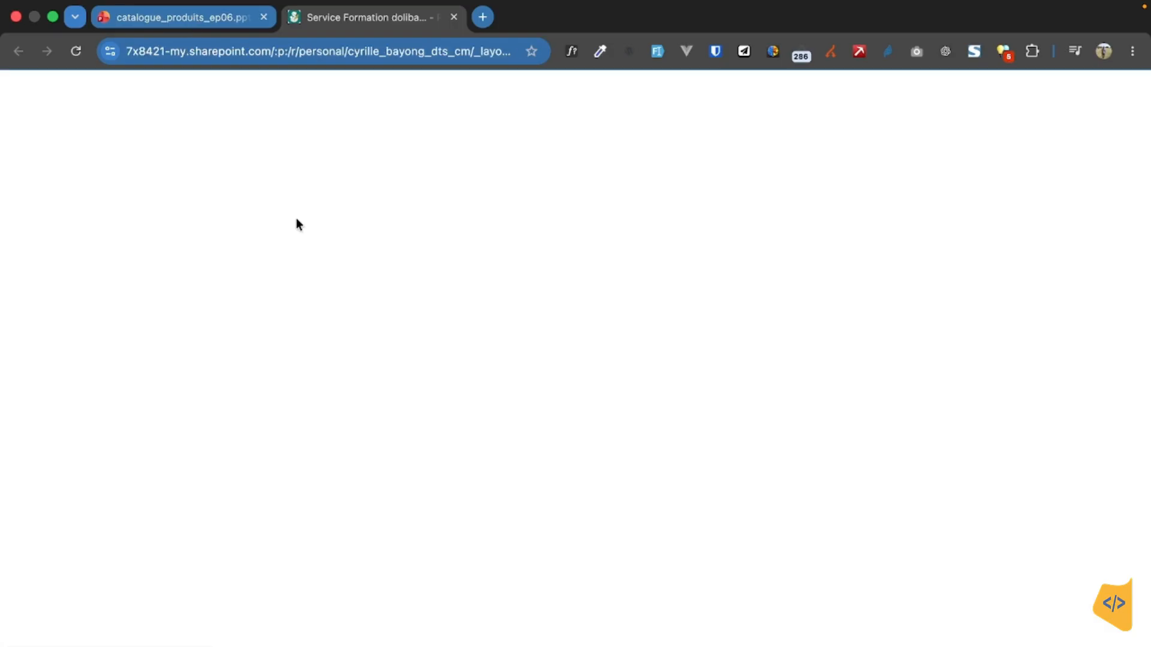